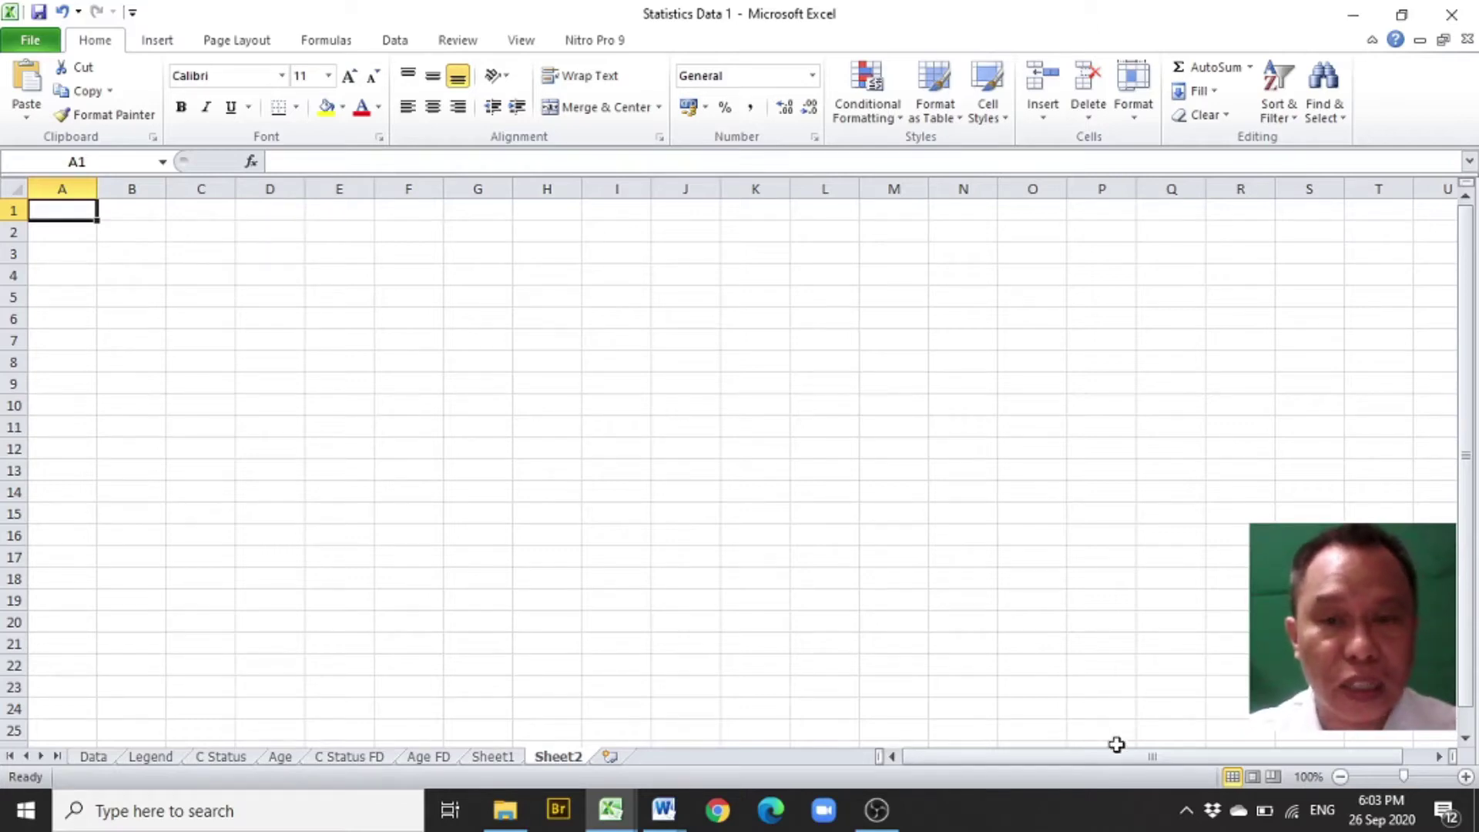
- On the Age sheet, label cell C1 "Maximum" and widen column C slightly to fit the text
left_click(282, 759)
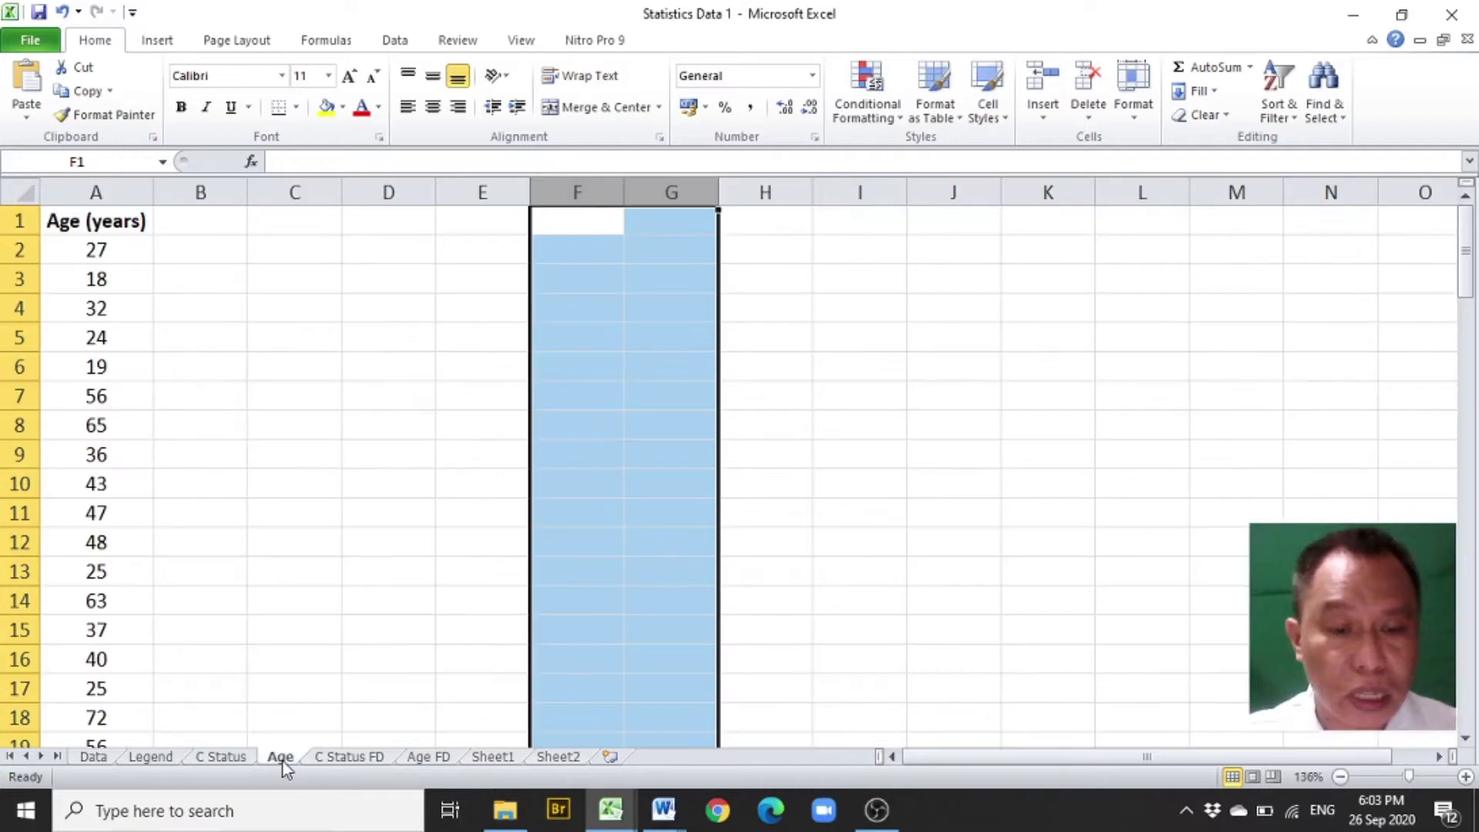
left_click(307, 225)
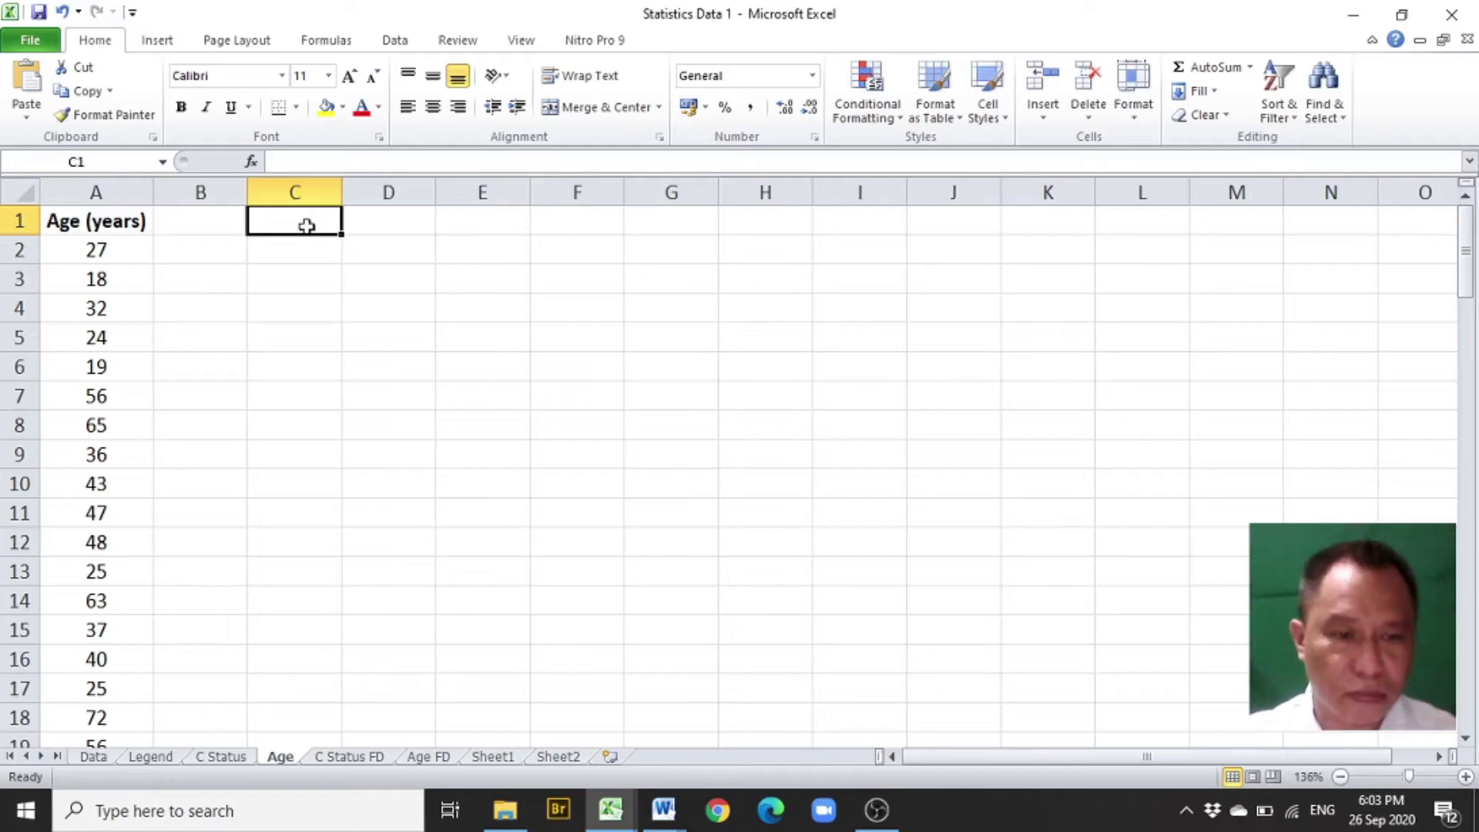
left_click(105, 224)
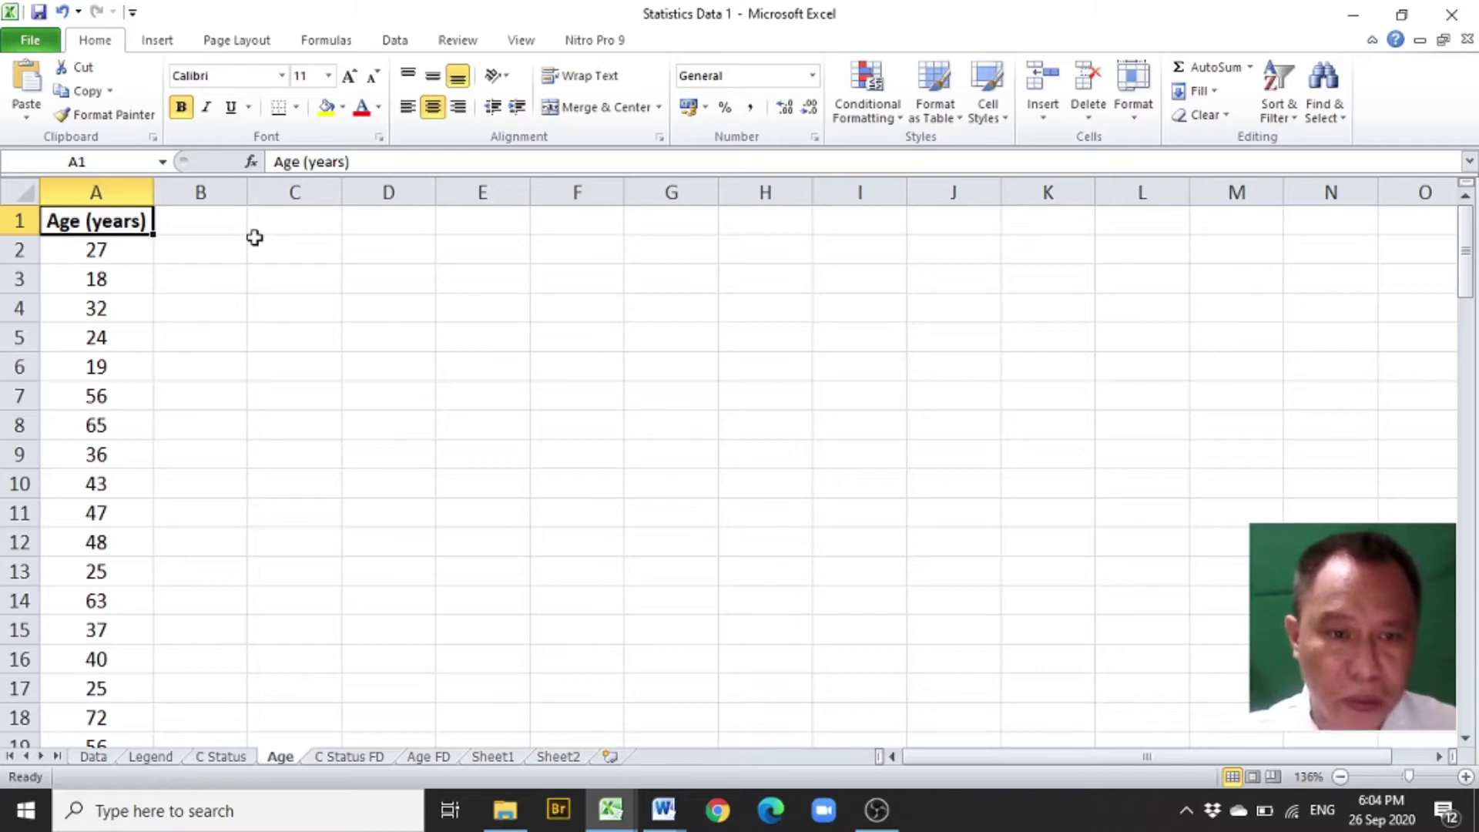
left_click(306, 216)
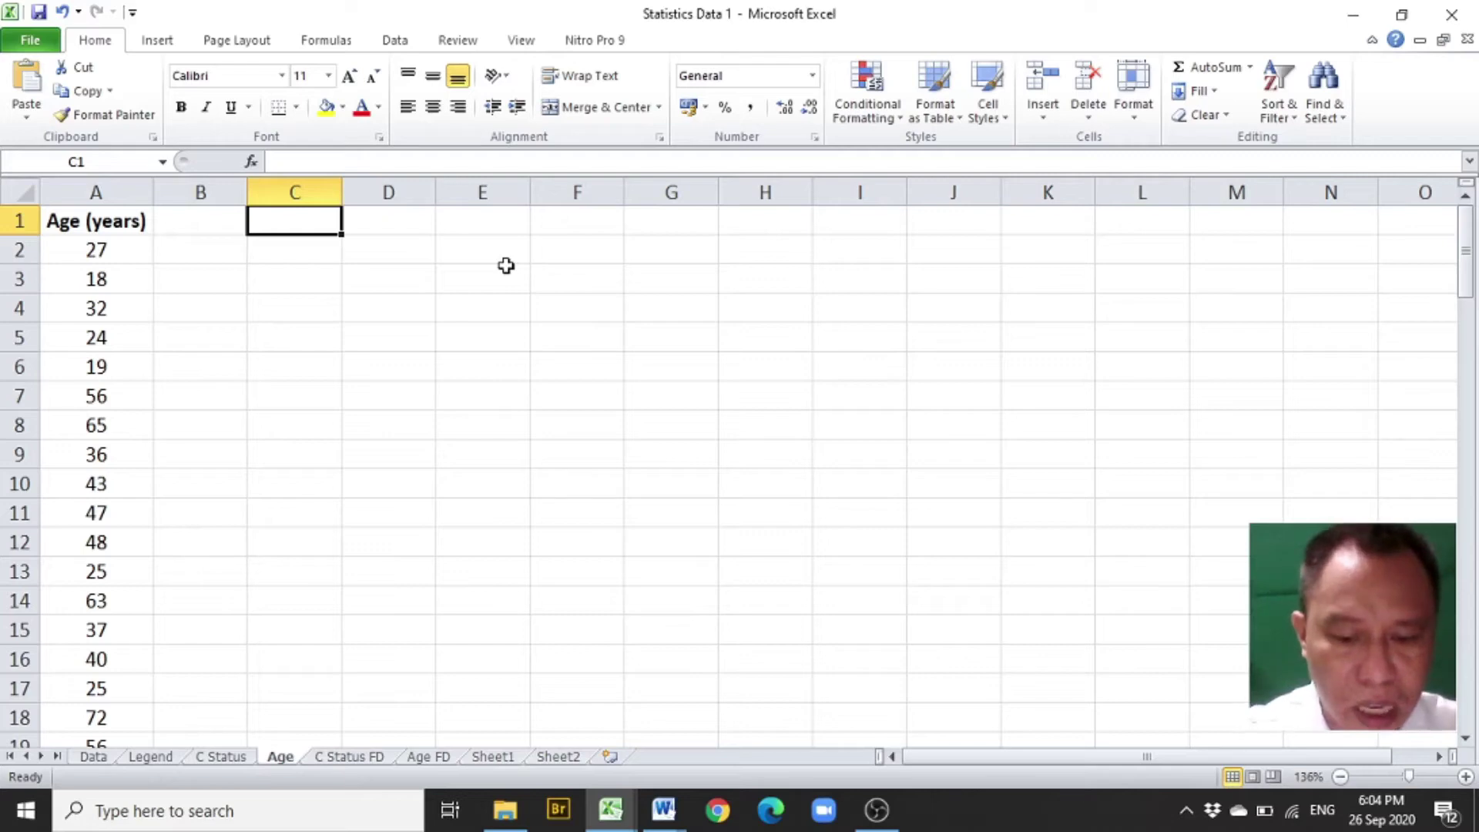
type("Maxi")
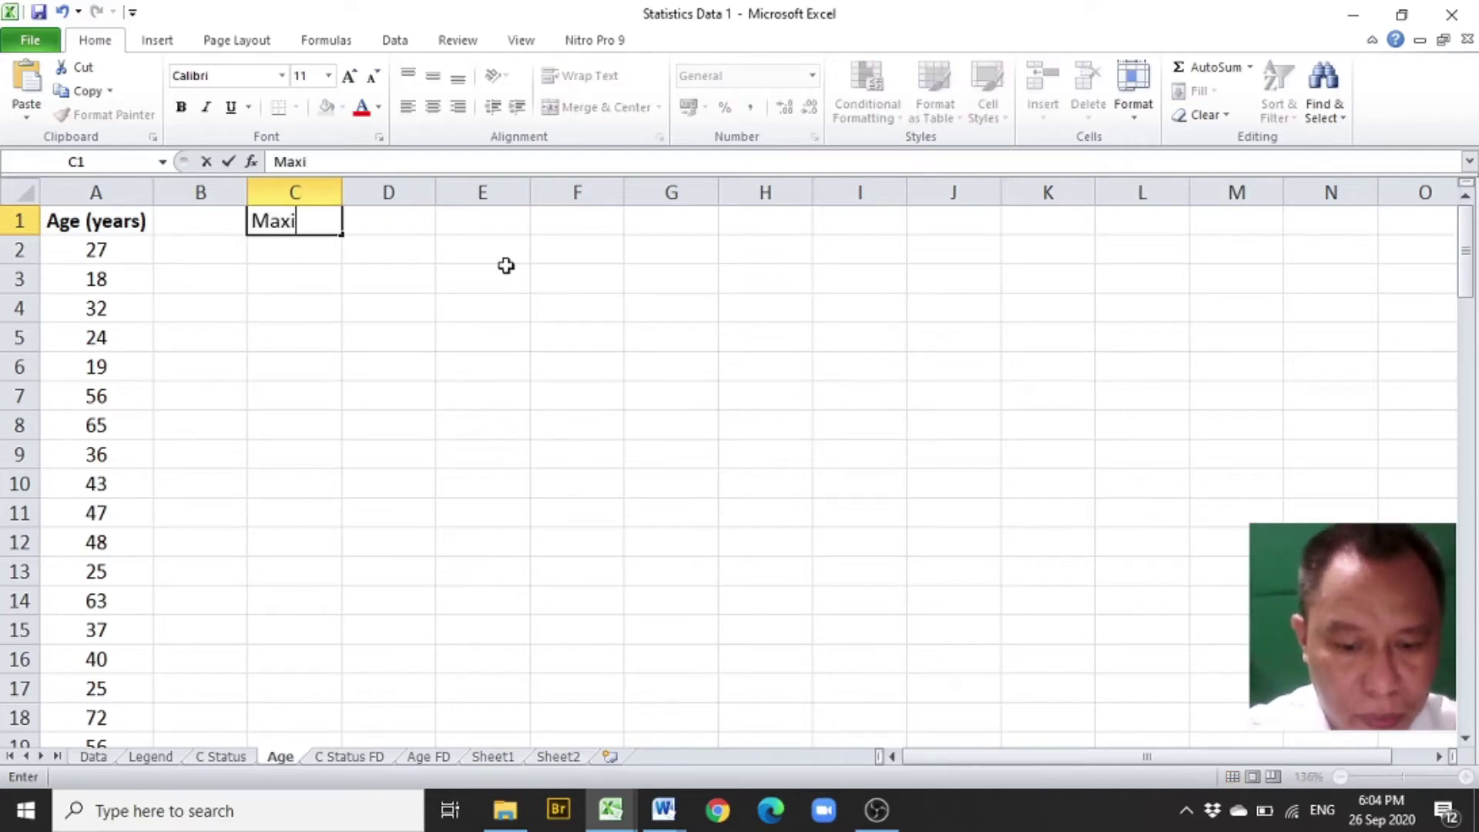
type("mum")
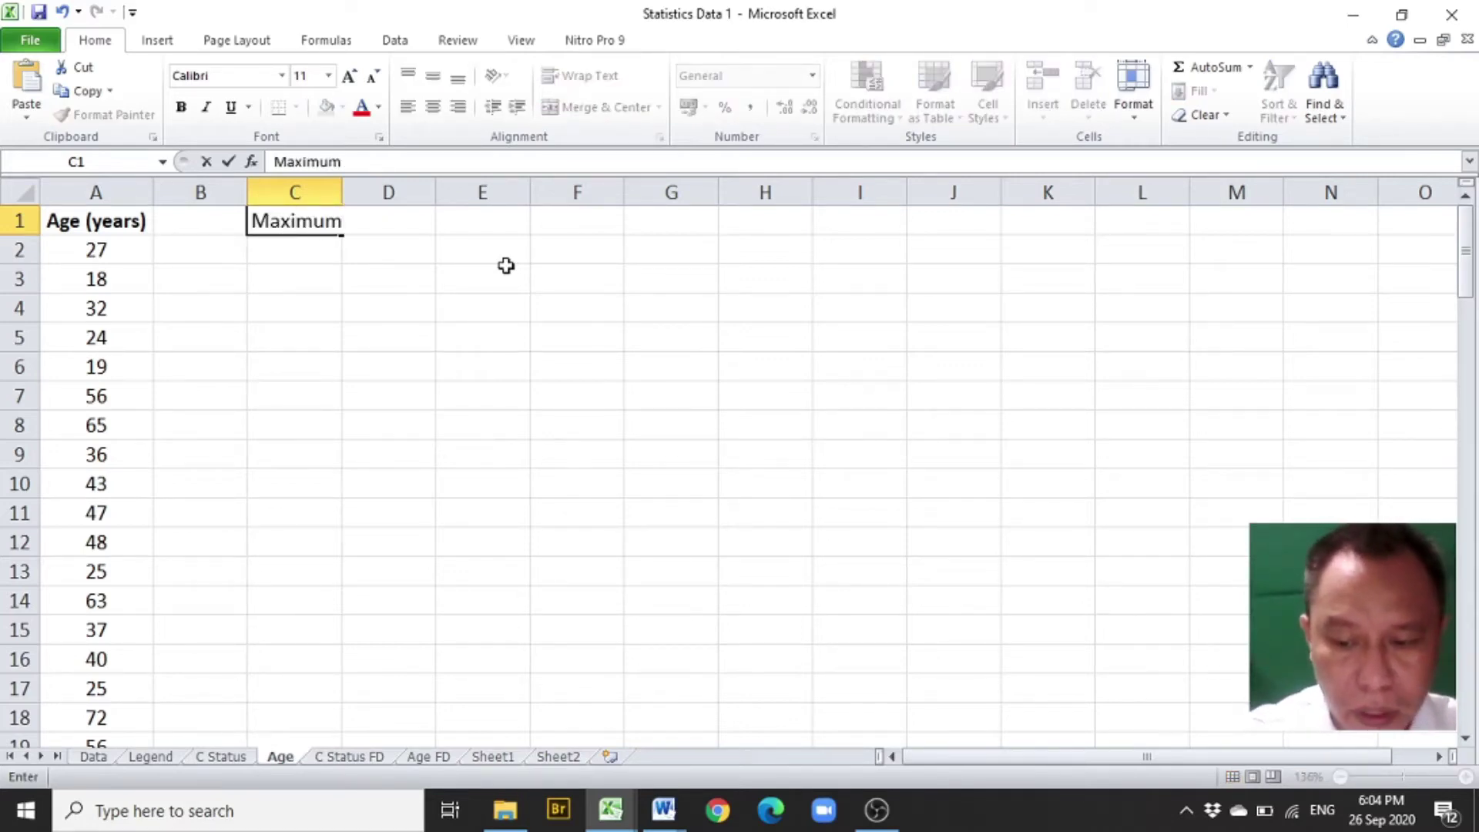
key("Return")
left_click_drag(343, 191, 353, 194)
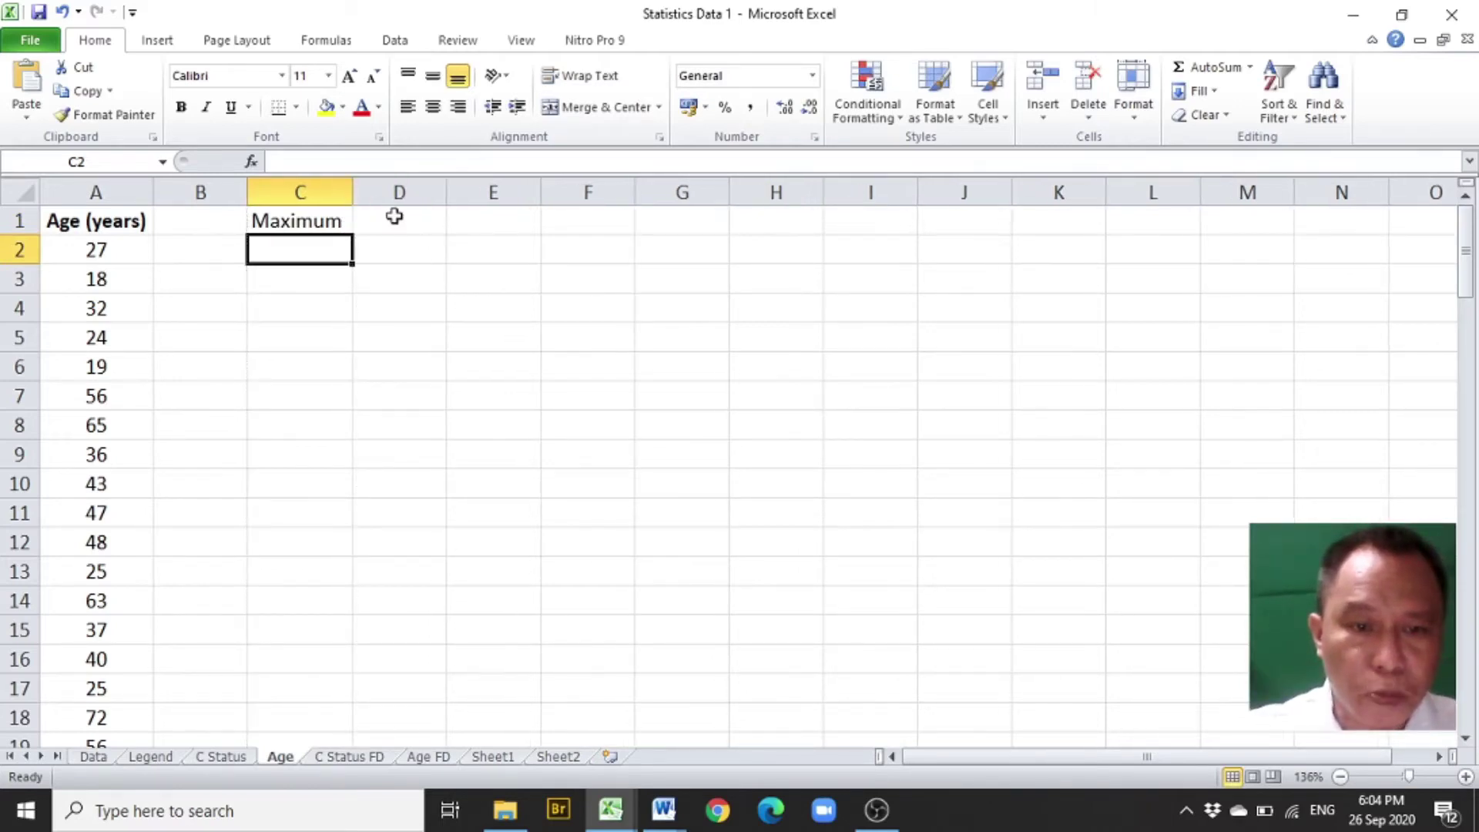
- In D1, calculate the highest age with the MAX function over A2:A101
left_click(393, 212)
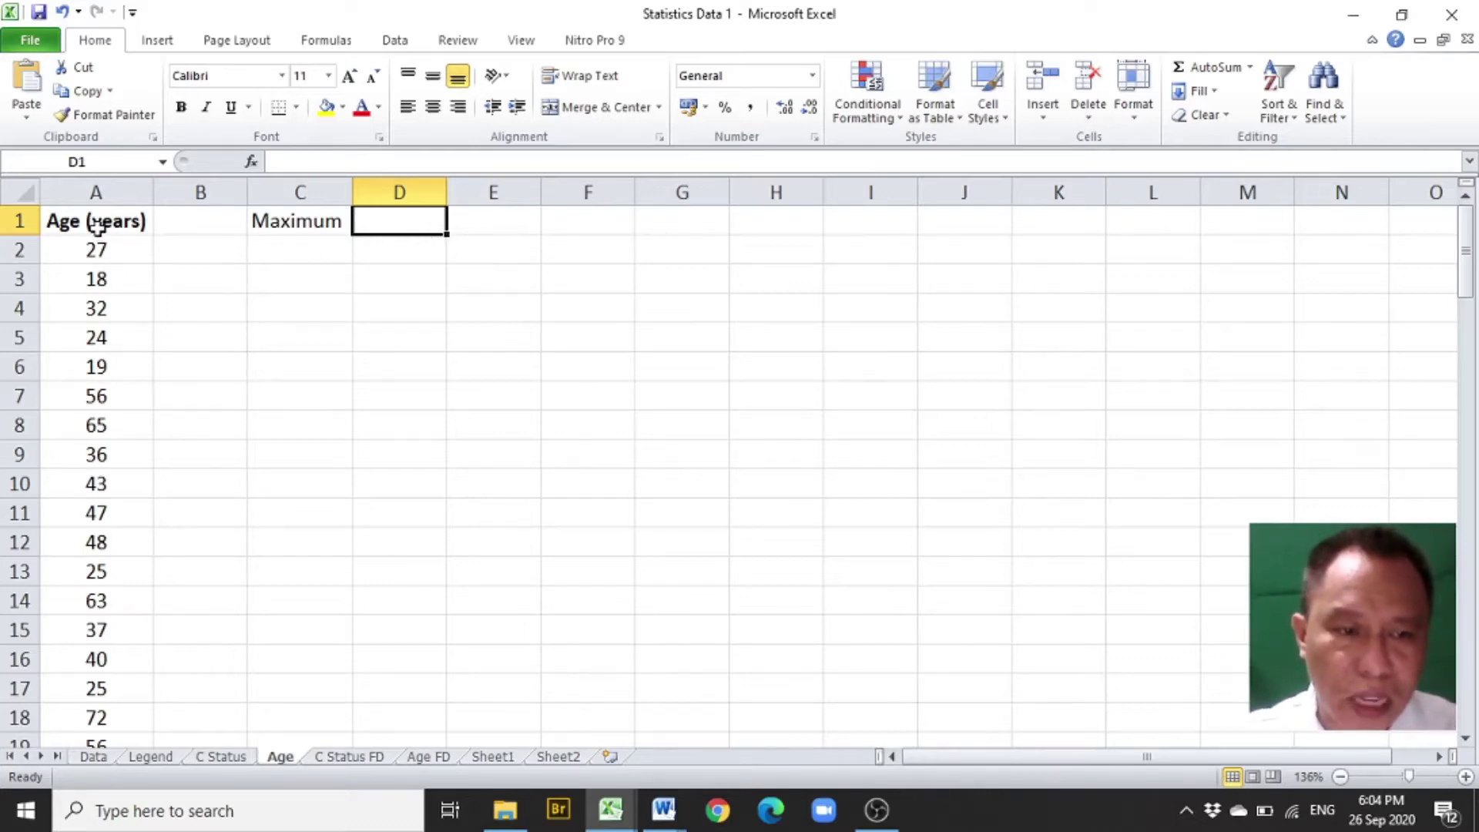
scroll(101, 259, "down", 4)
scroll(101, 258, "up", 4)
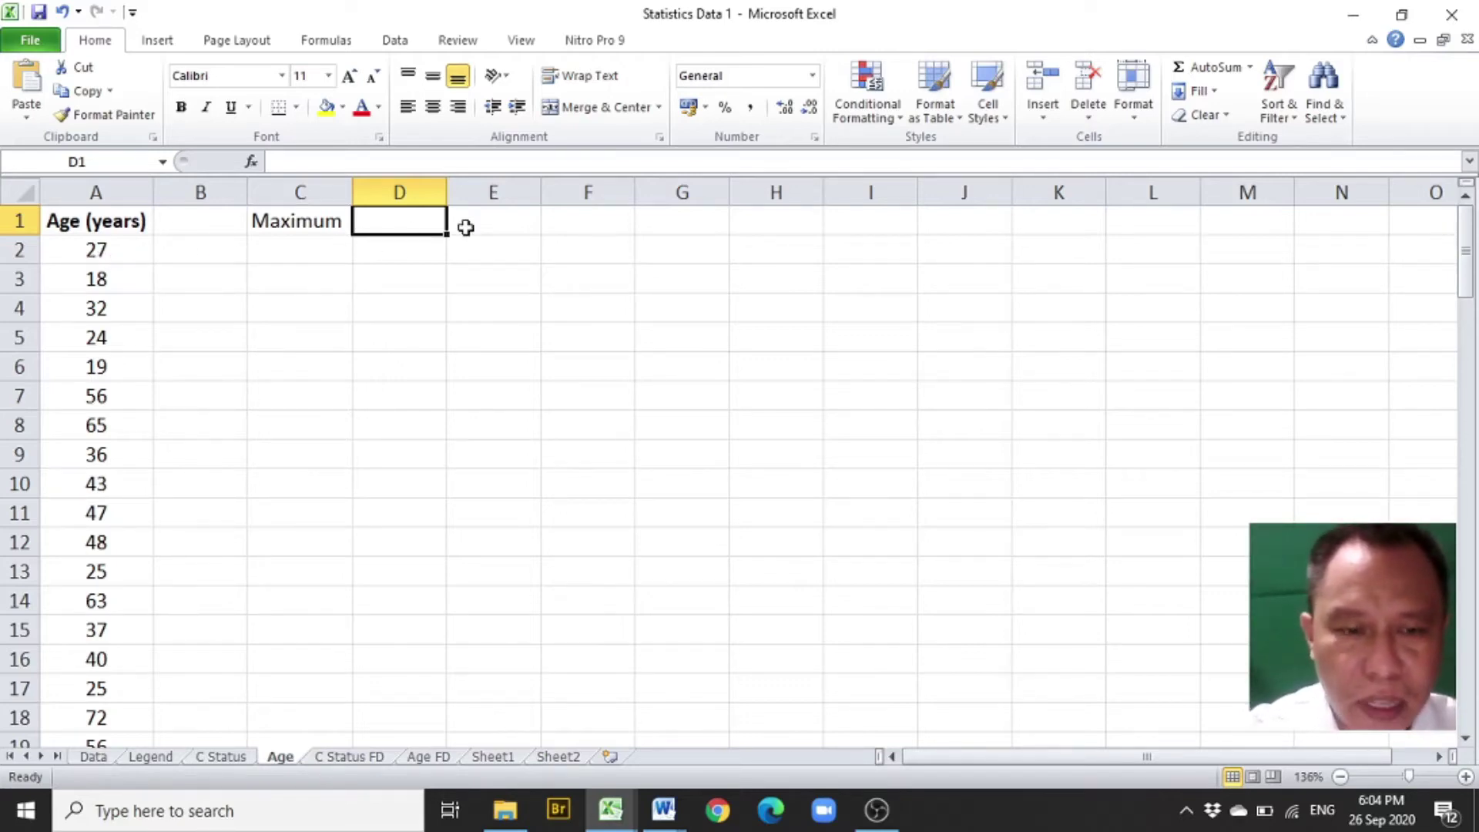
type("=m")
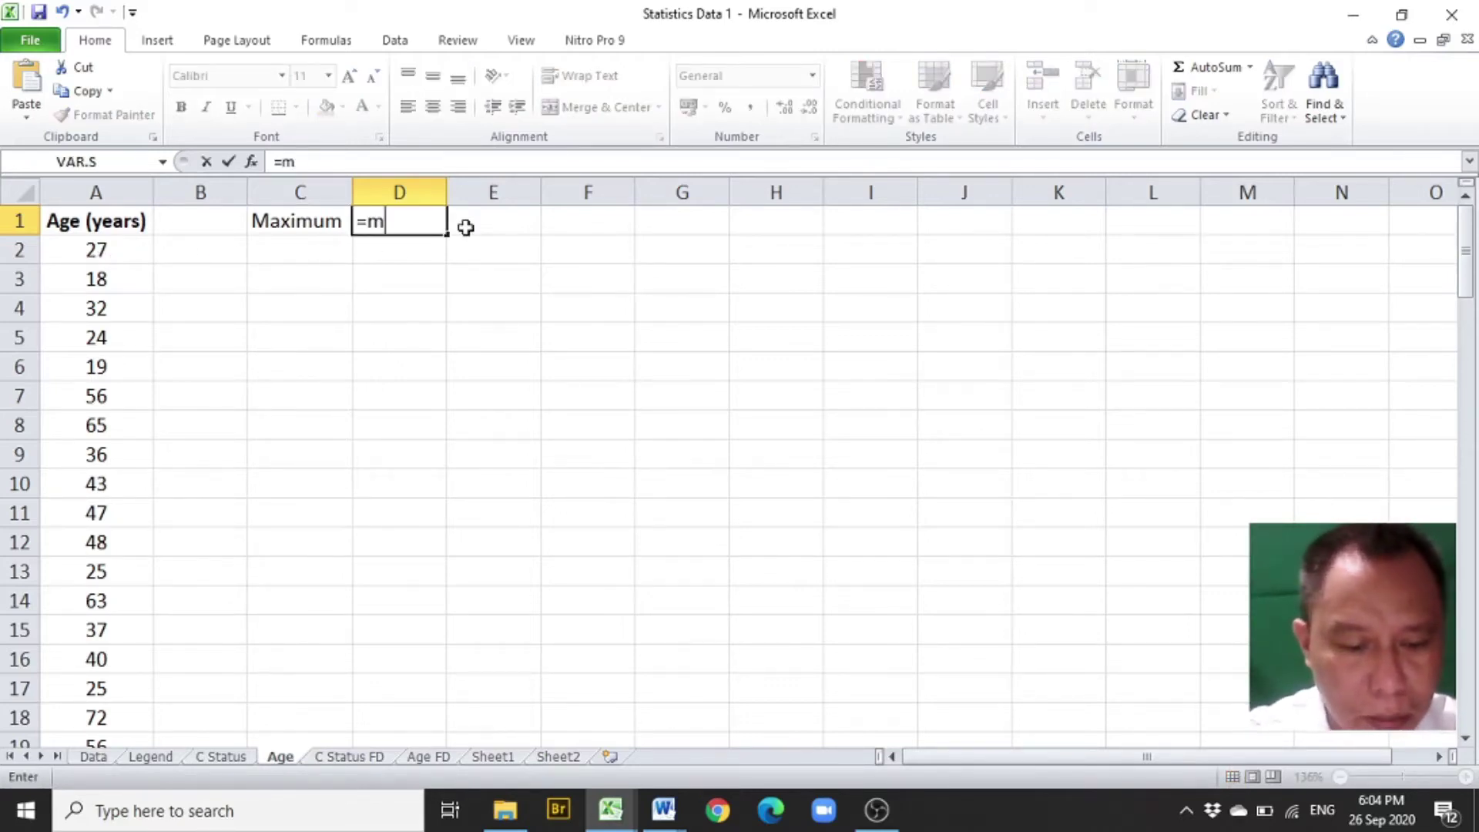
type("ax(")
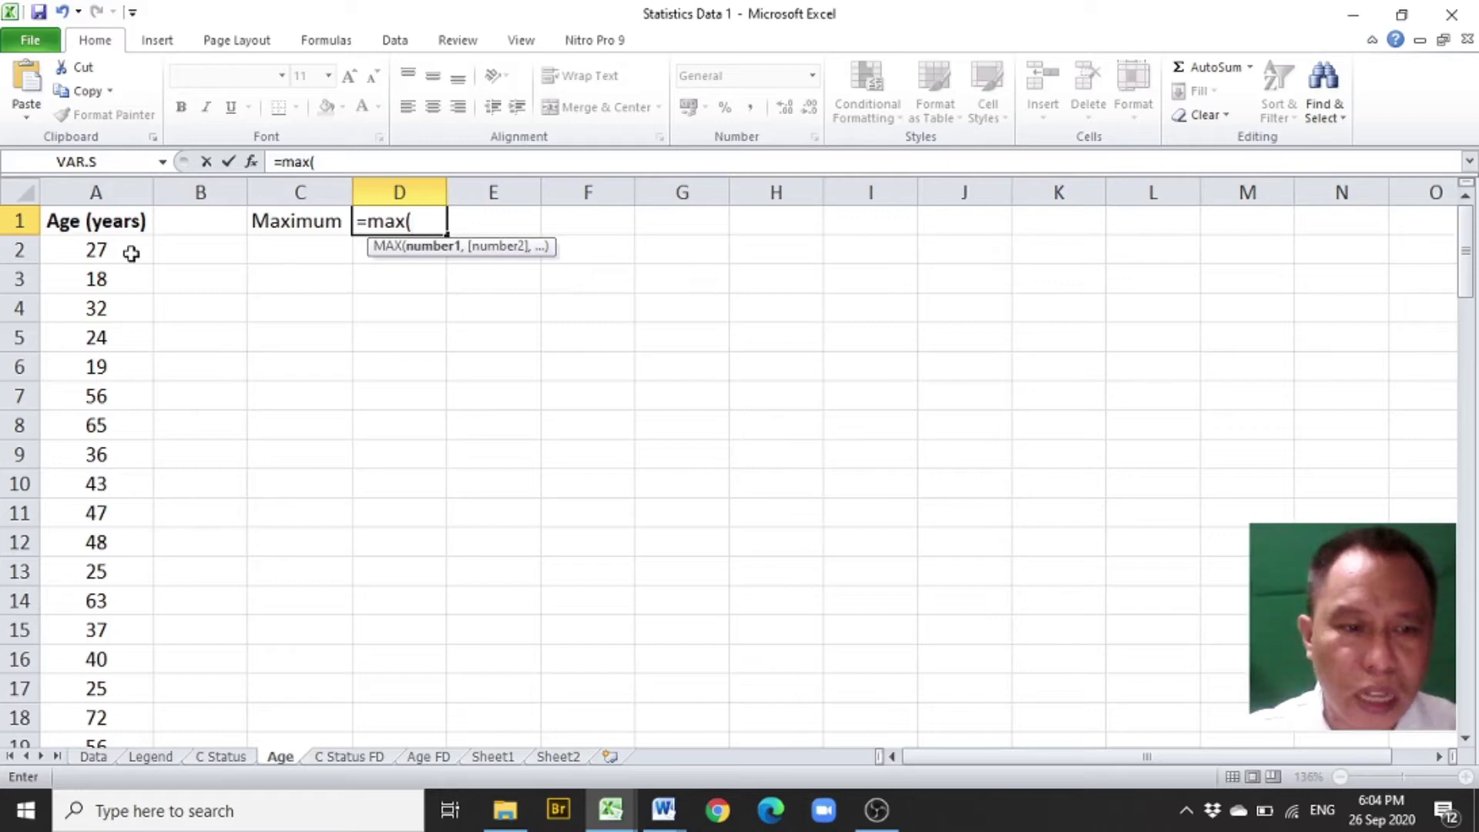
left_click_drag(131, 252, 141, 691)
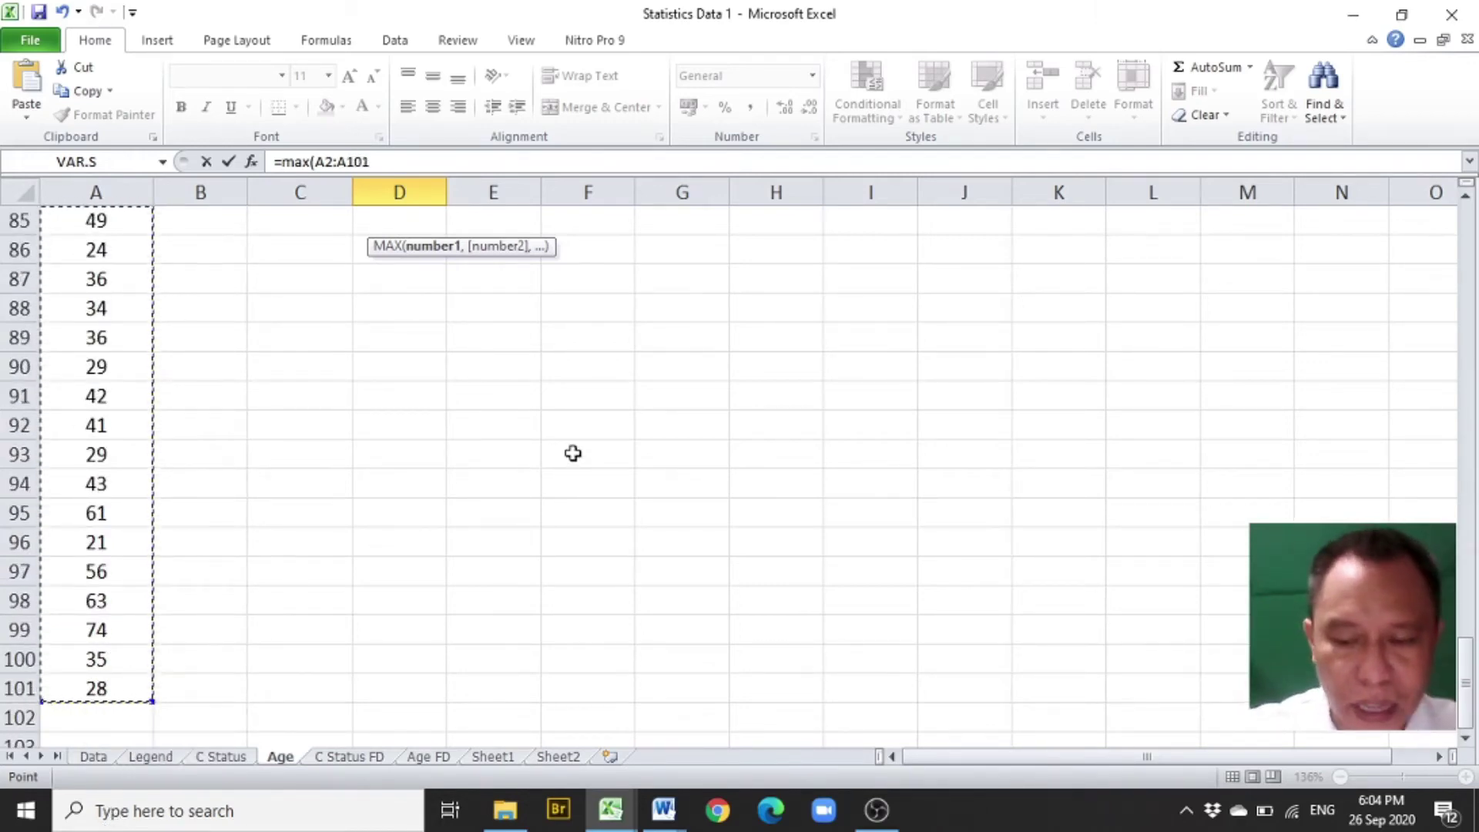
key("Escape")
scroll(578, 447, "up", 1)
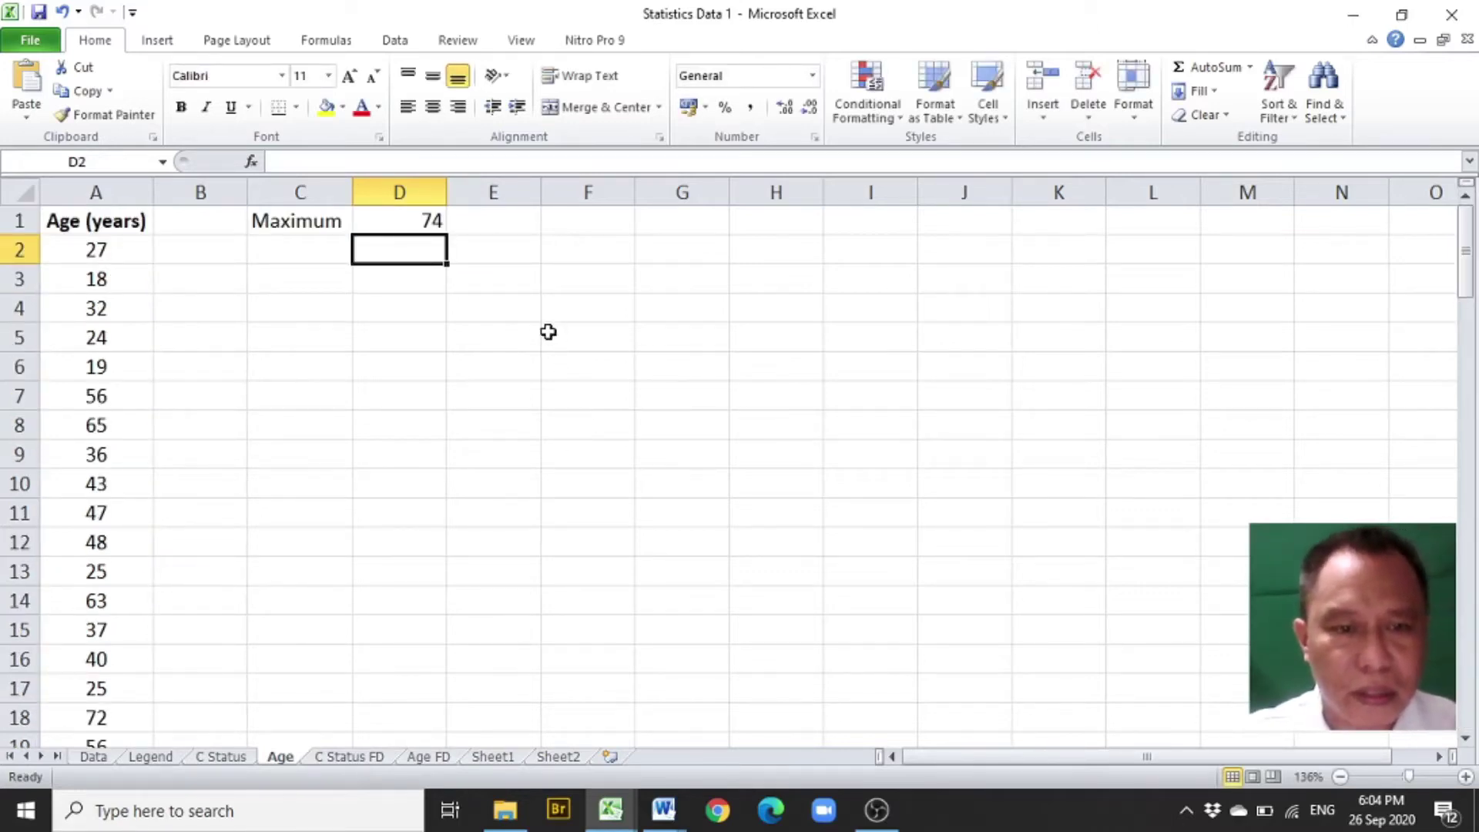
- Label C2 "Minimum" and calculate the lowest age in D2 with the MIN function over A2:A101
left_click(307, 244)
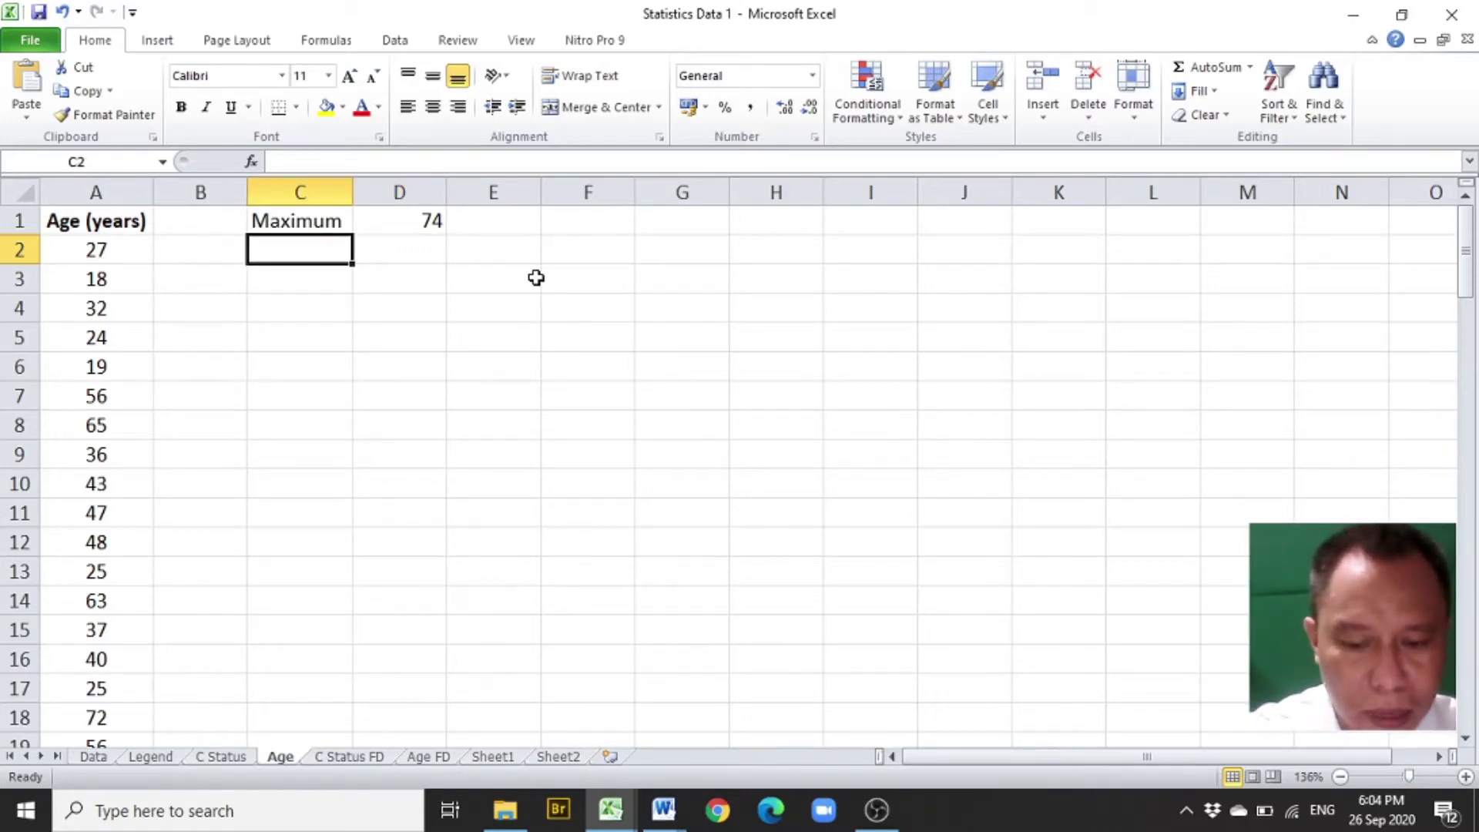
type("Minimum")
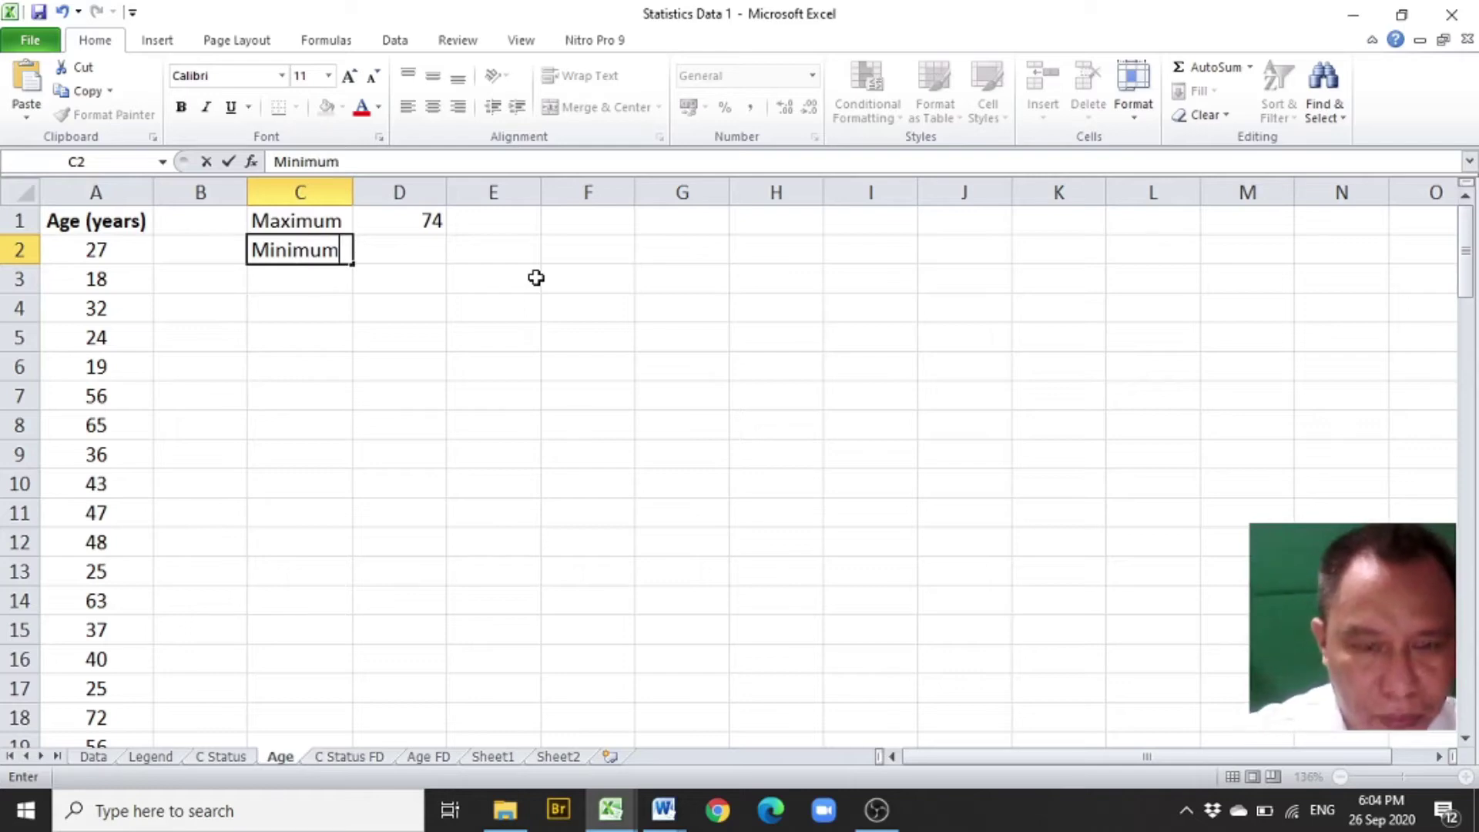
key("Tab")
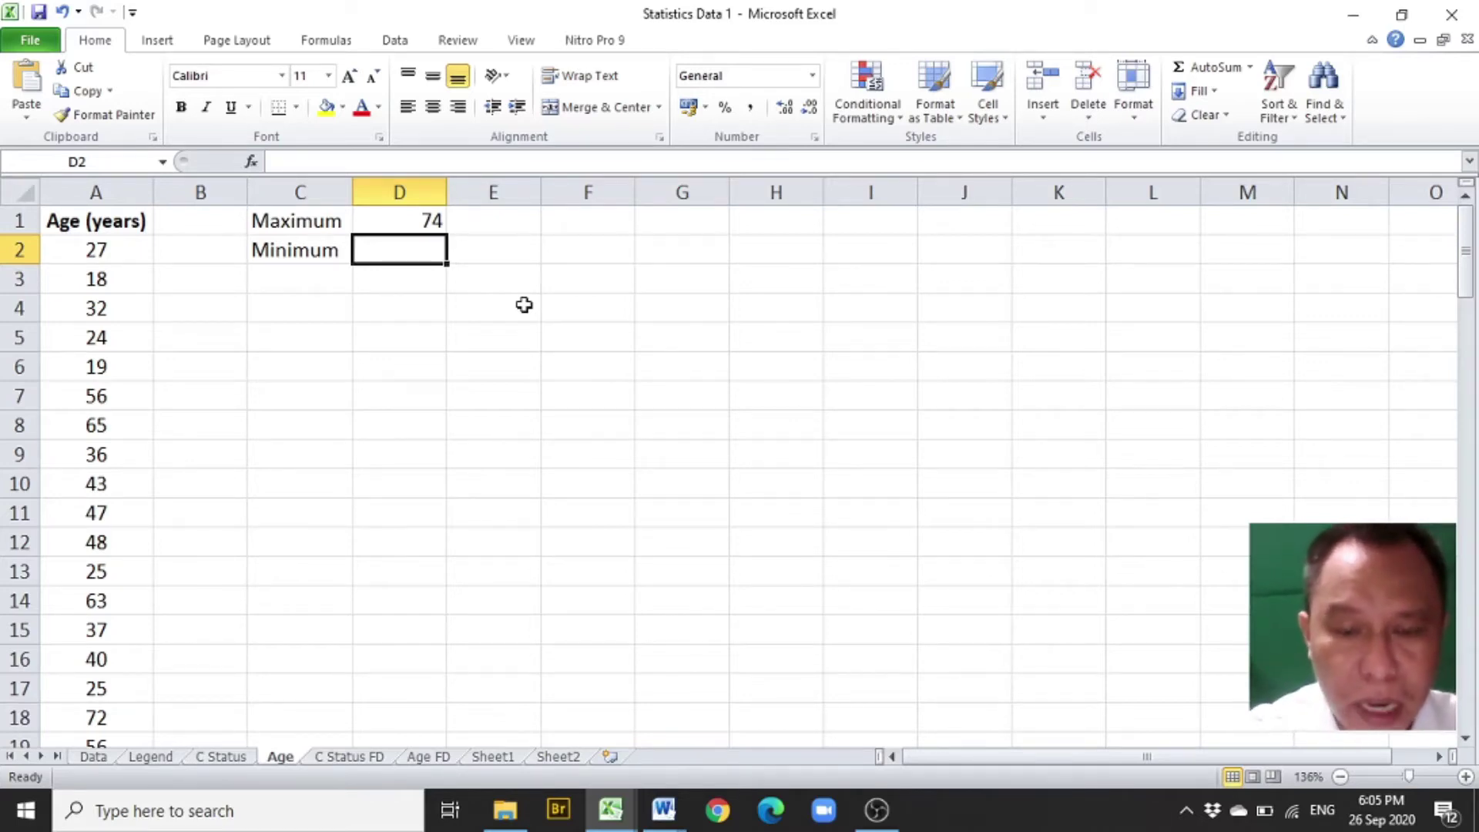
type("=min")
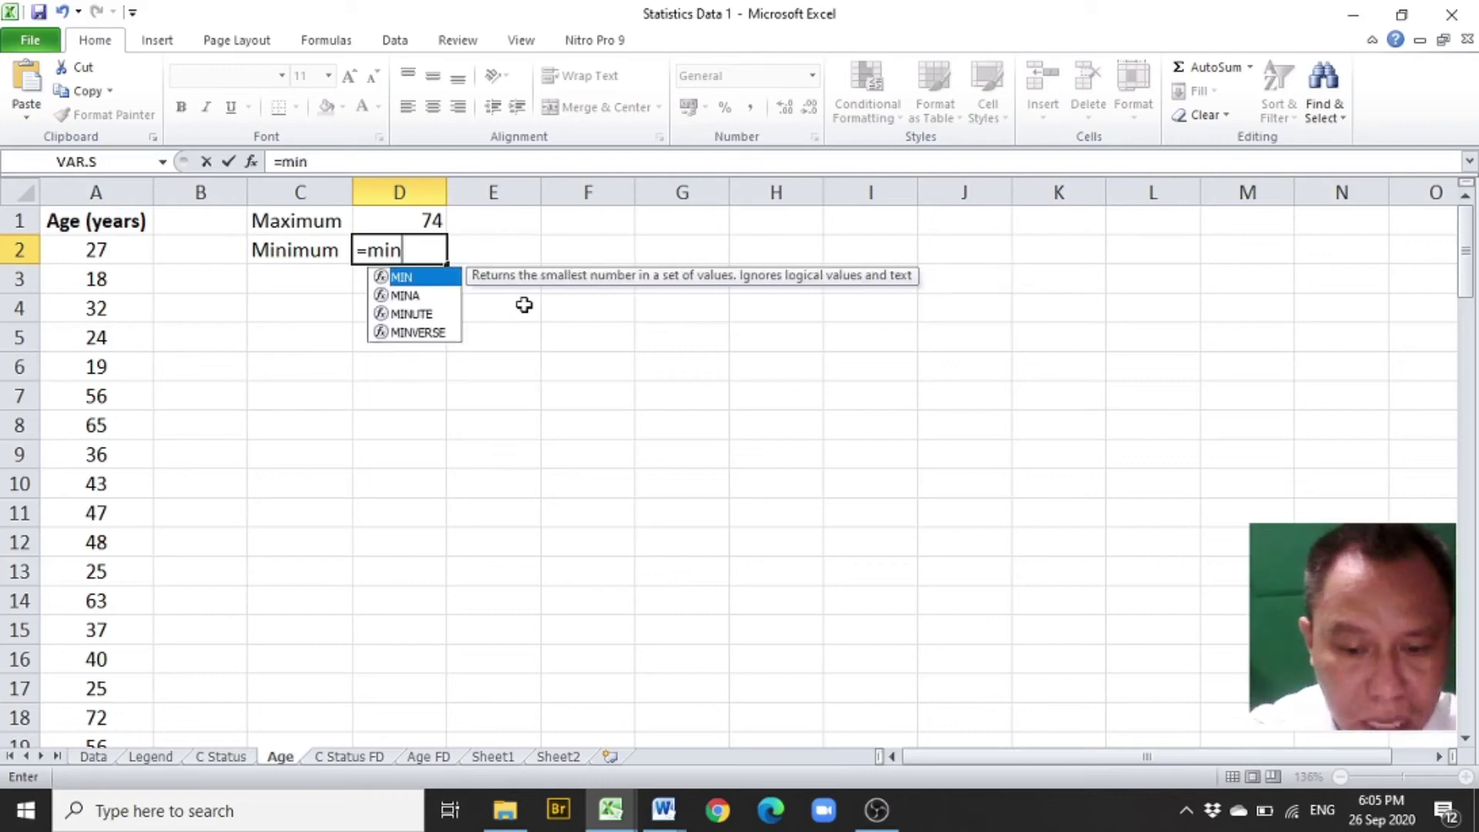
type("(")
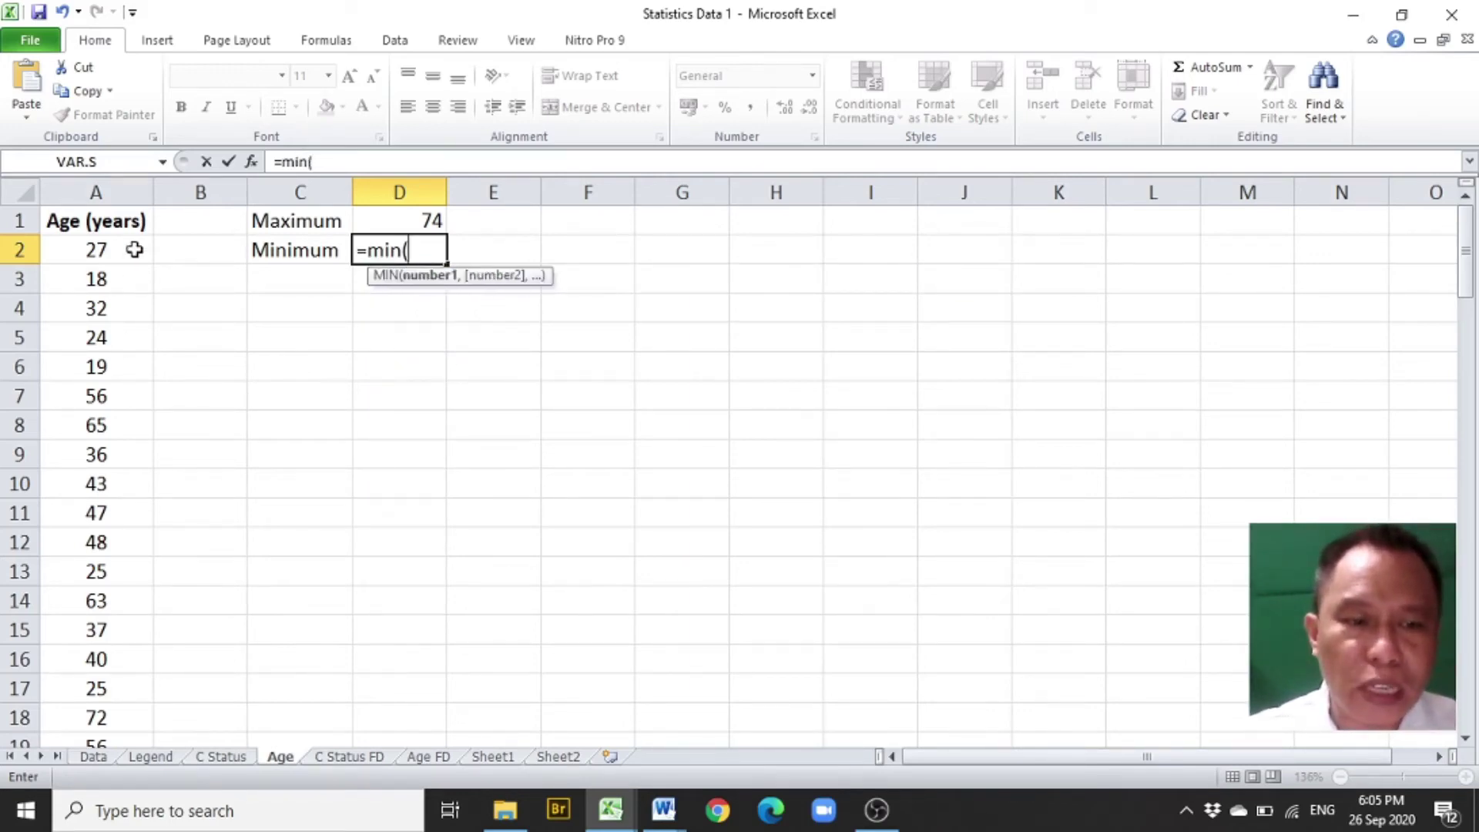
left_click_drag(132, 247, 108, 693)
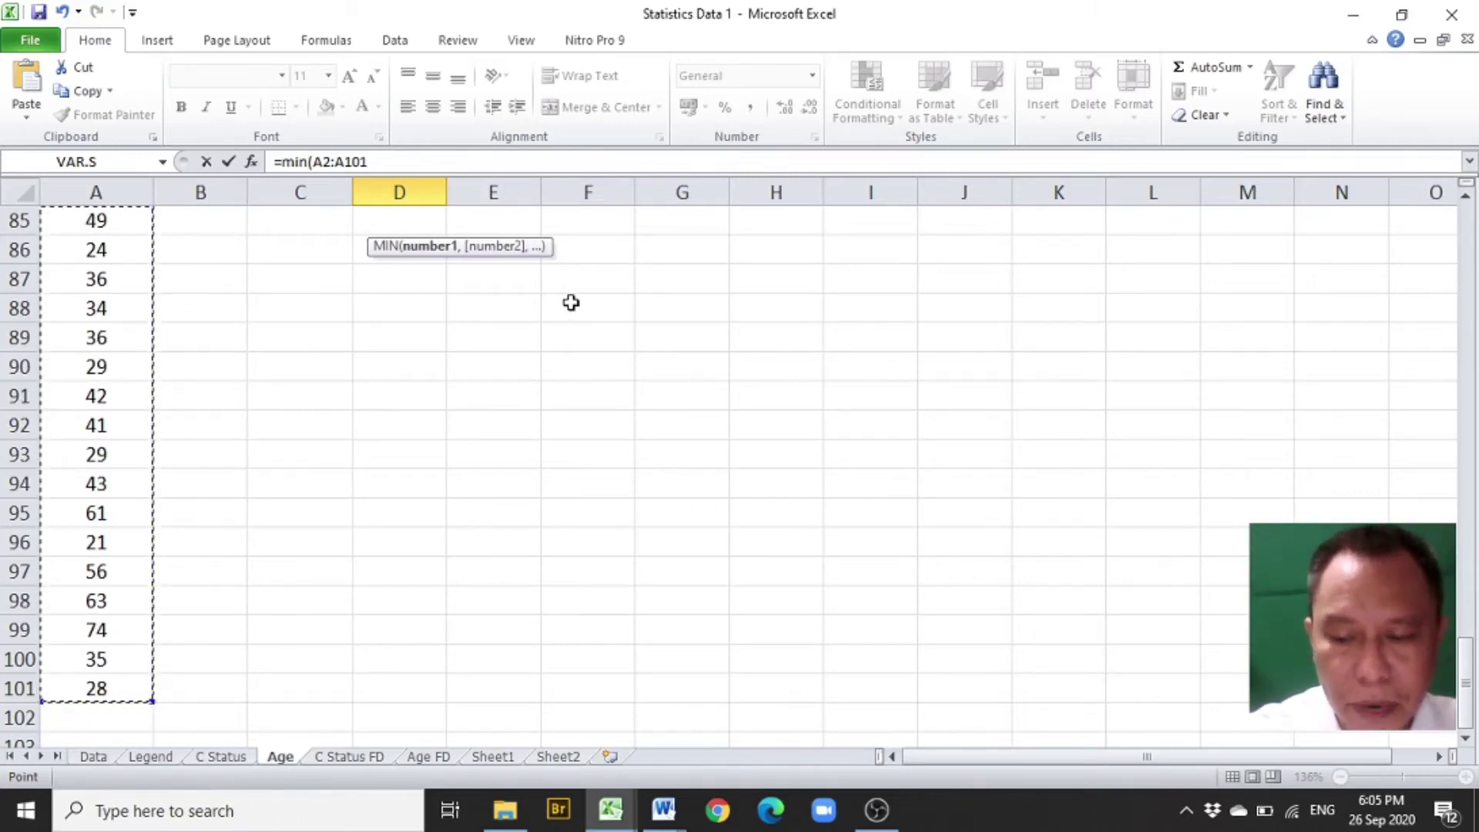
key("Return")
scroll(577, 365, "up", 1)
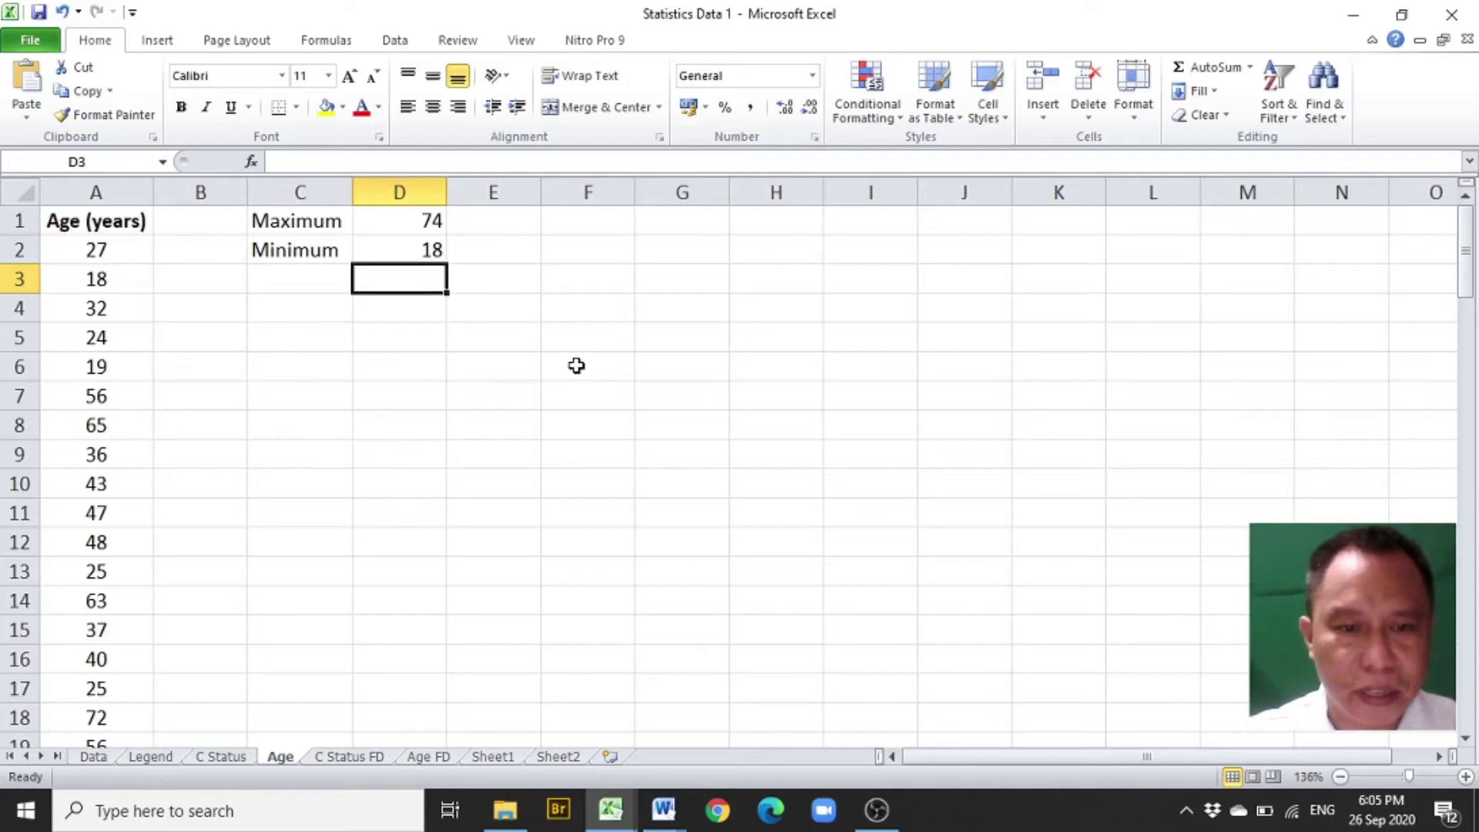
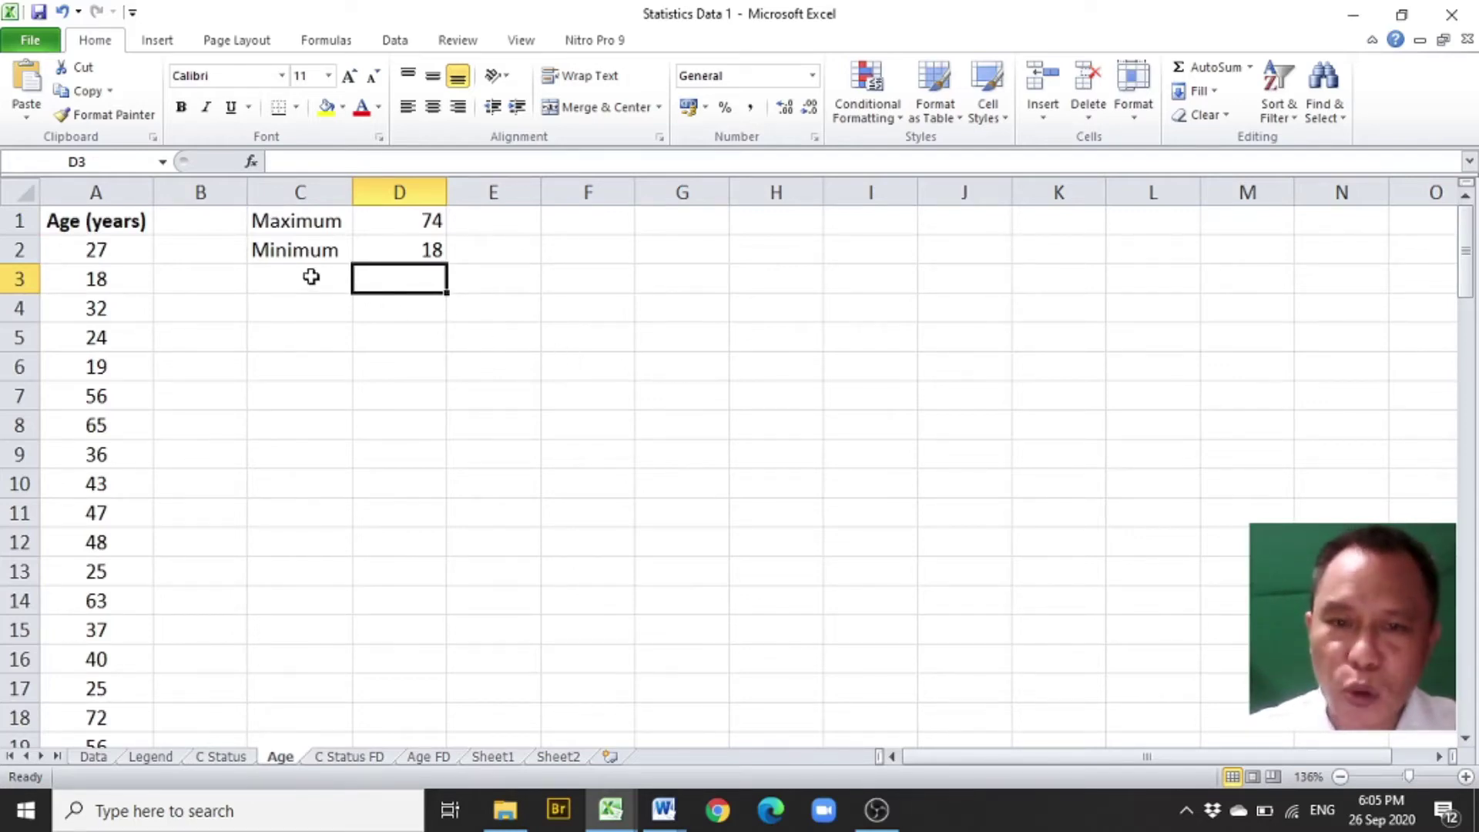
- Label C3 "Range" and calculate it in D3 with the formula =D1-D2
left_click(311, 277)
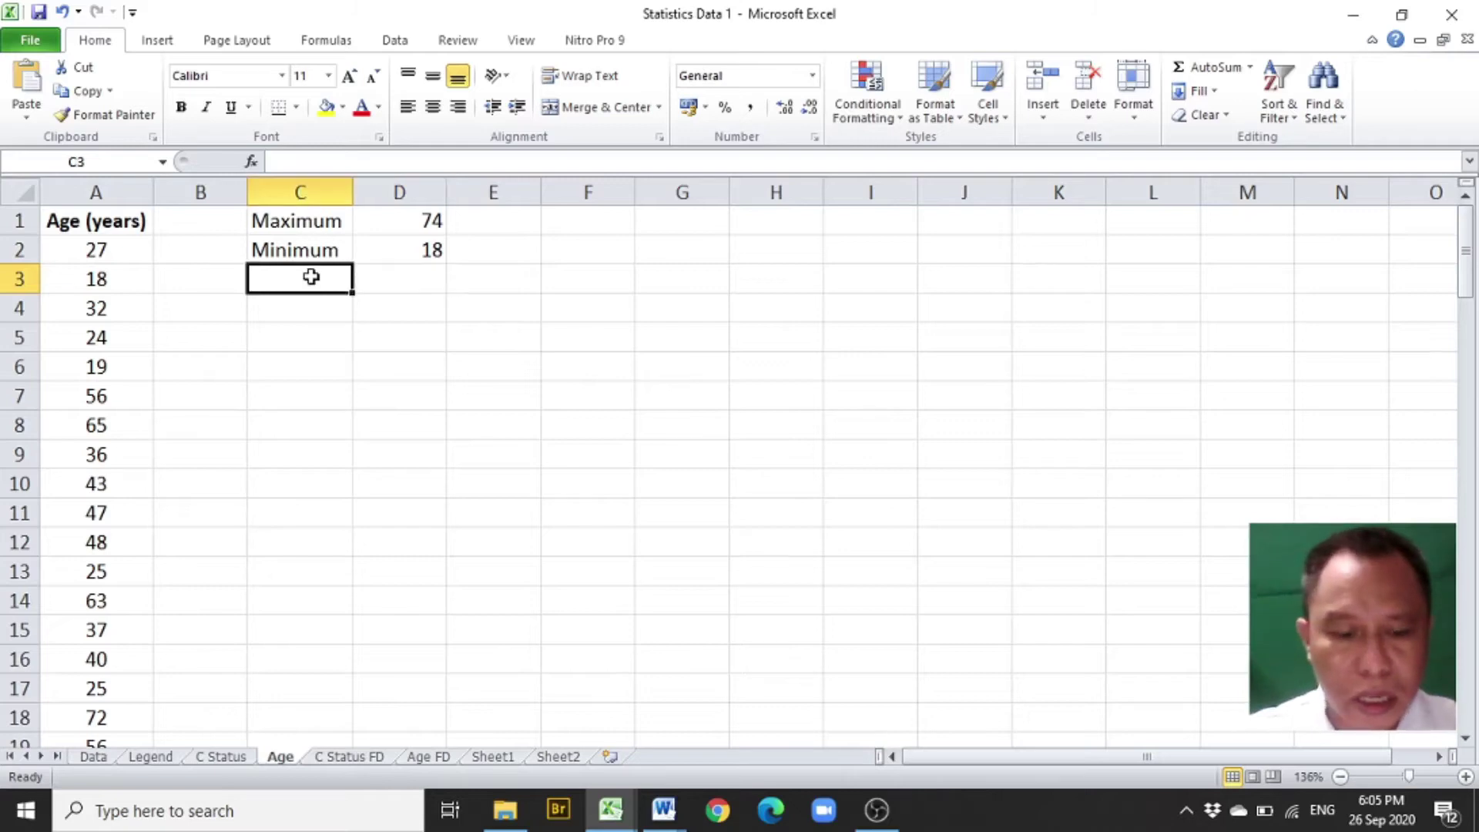
type("Range")
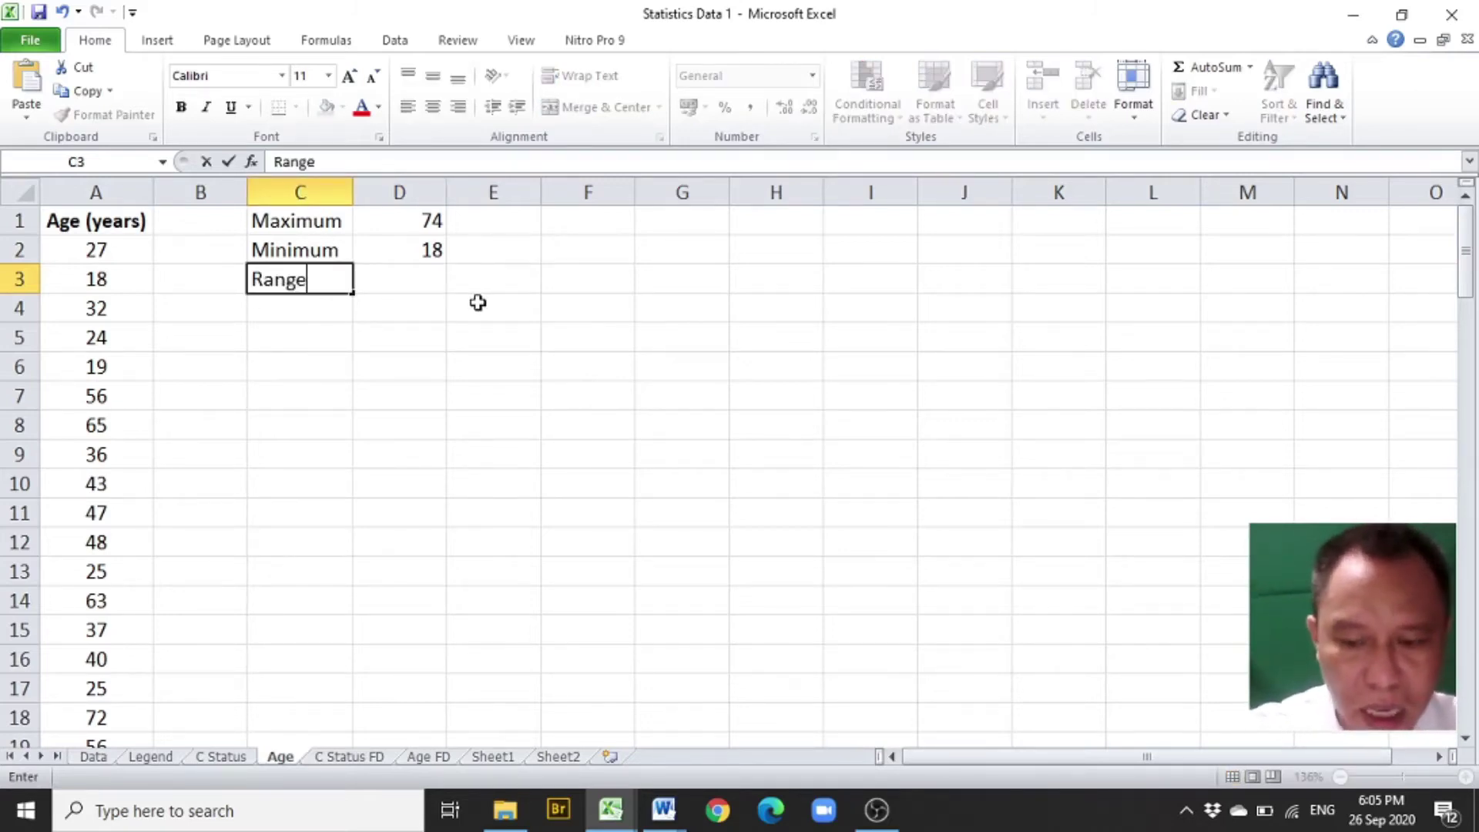
key("Return")
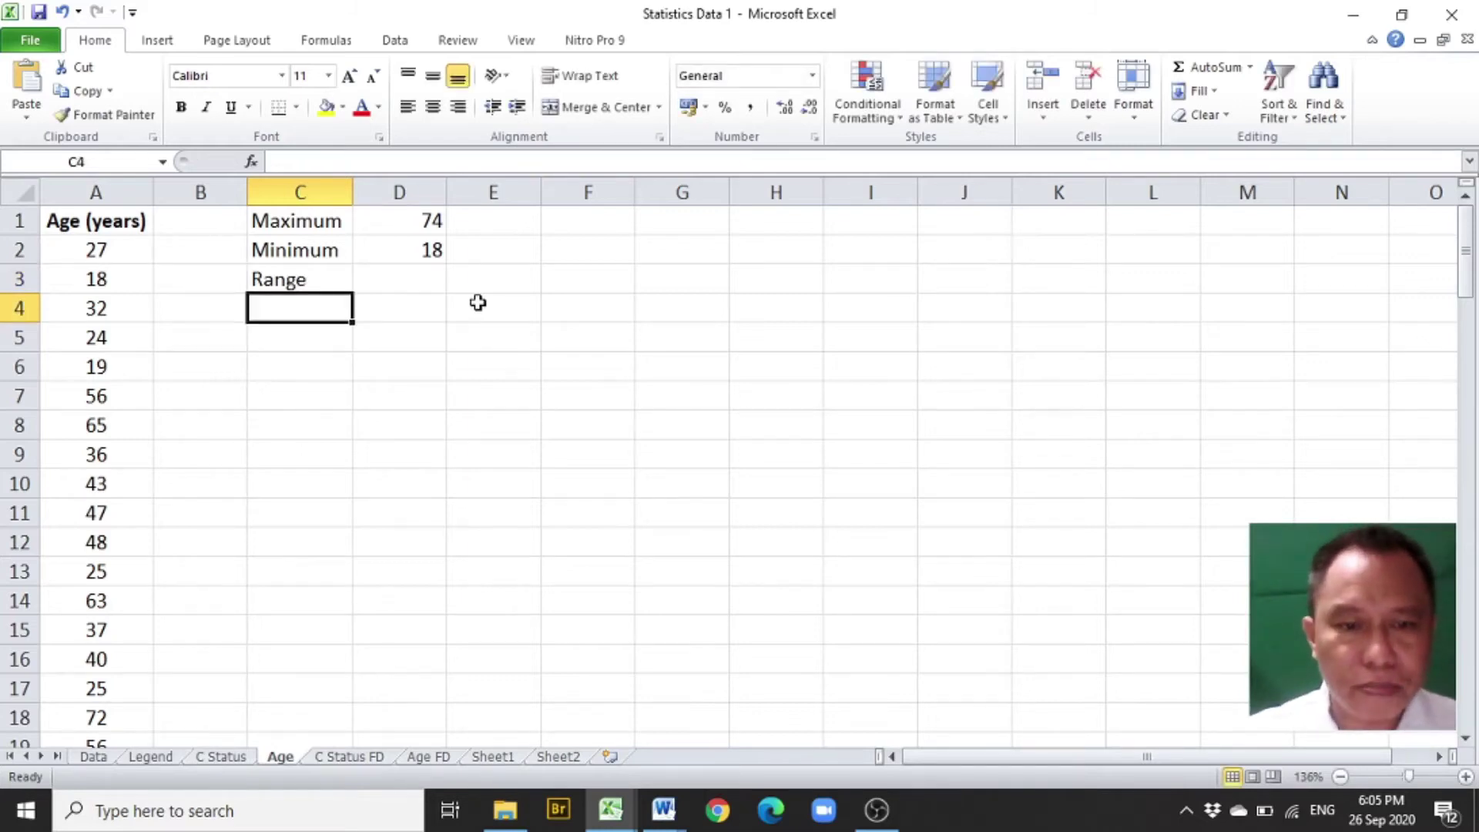
left_click(434, 283)
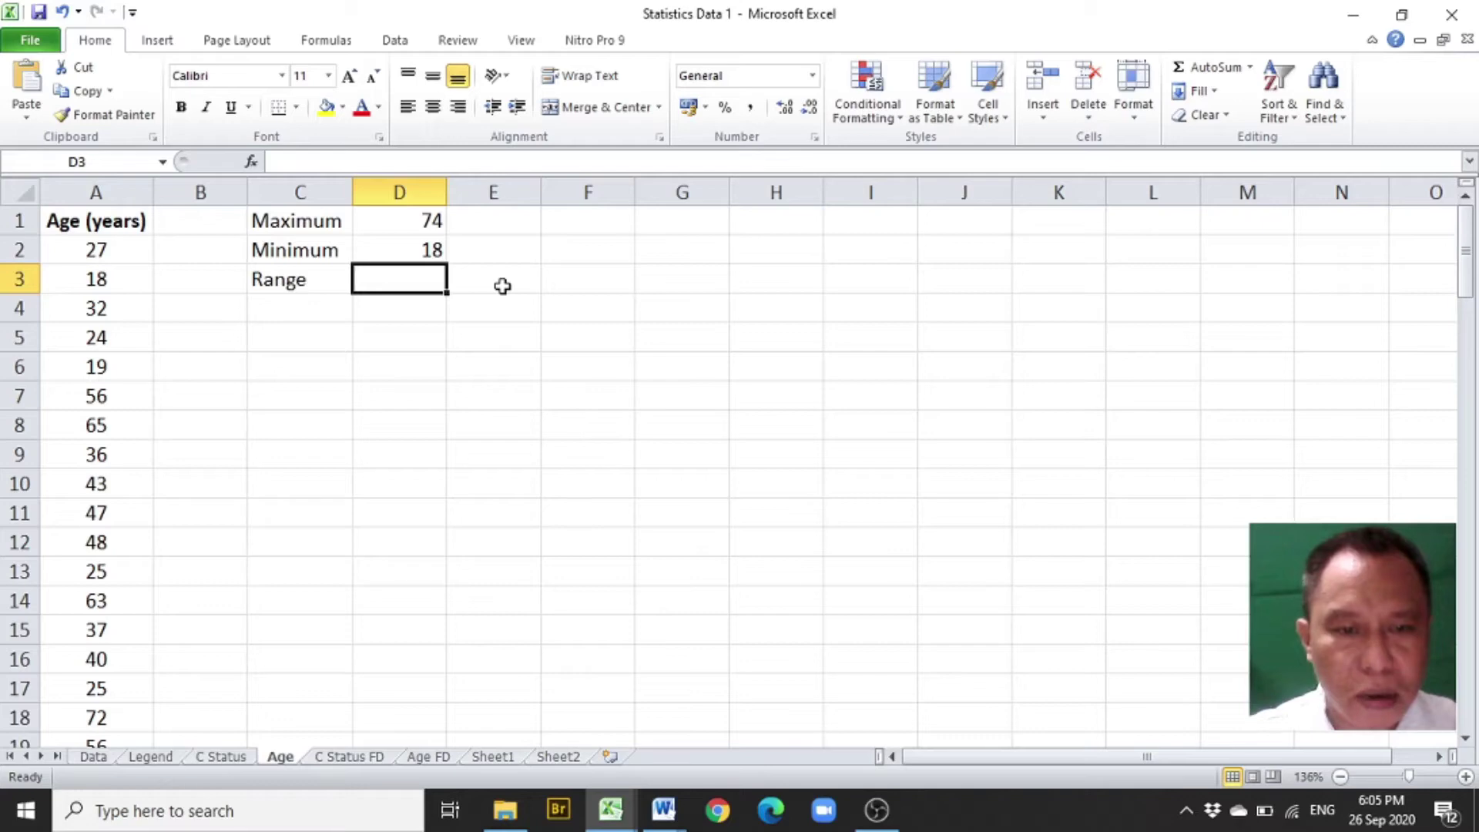
type("=")
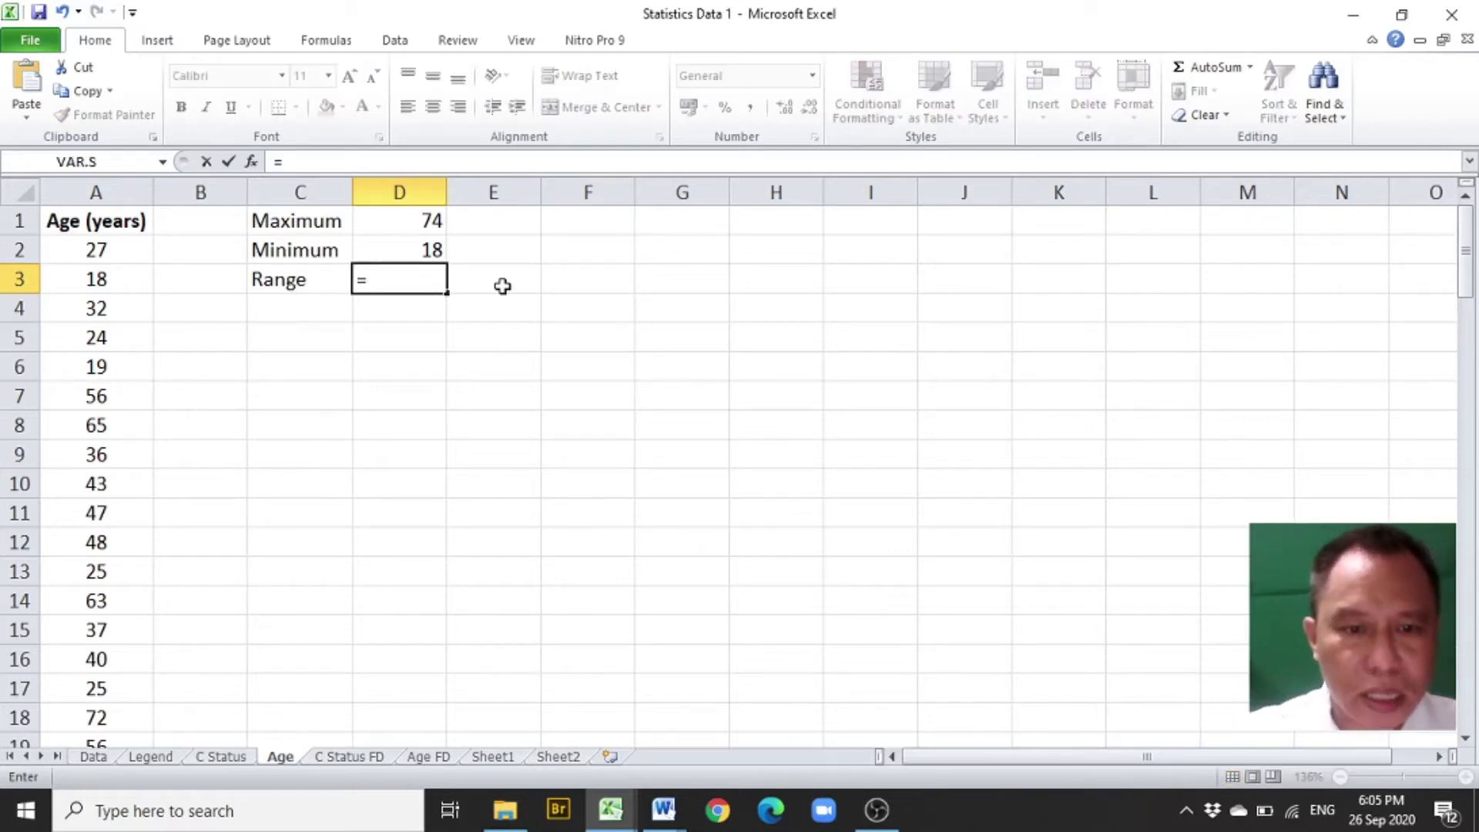
left_click(423, 221)
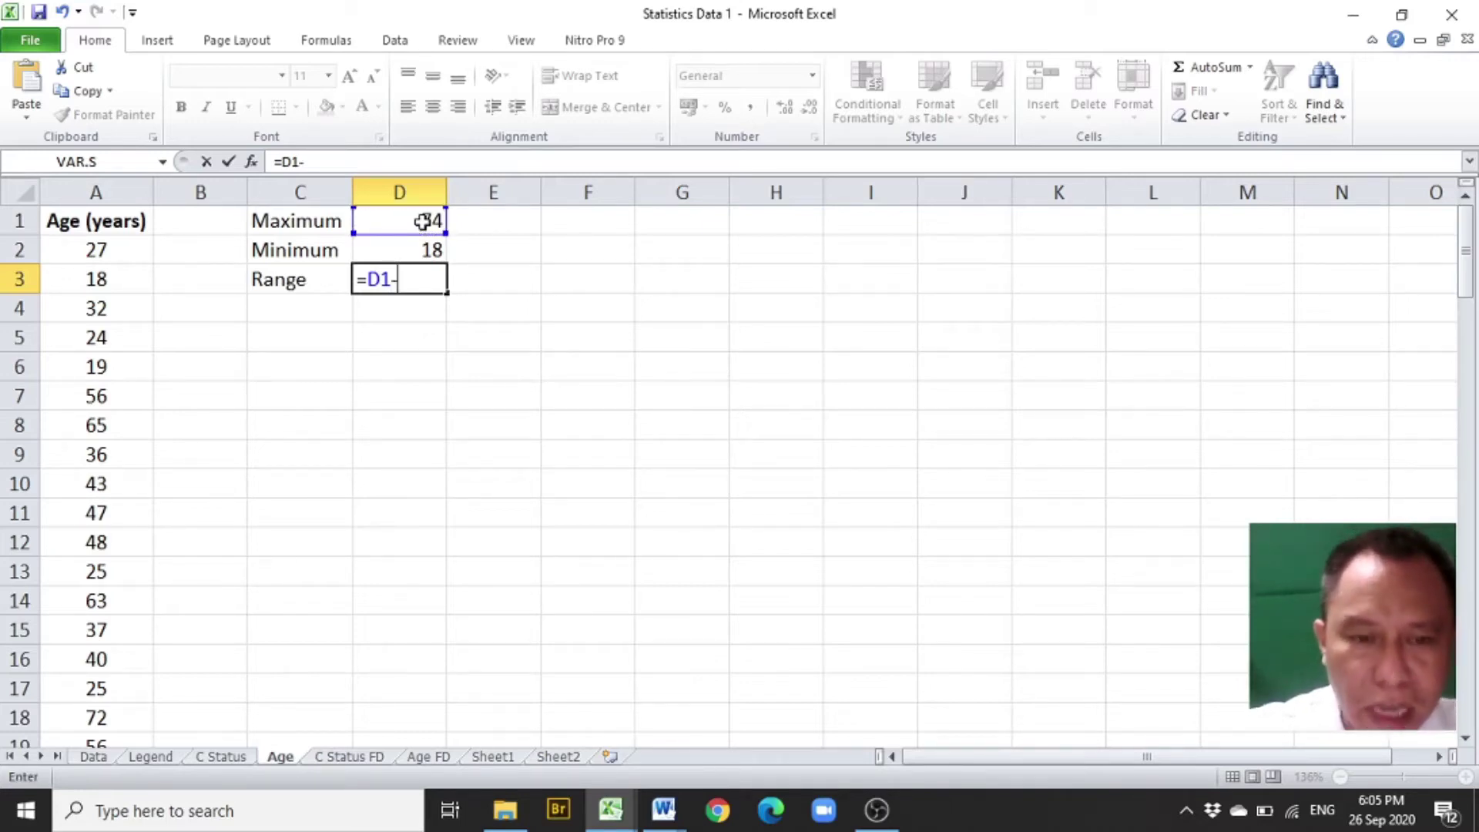
type("-")
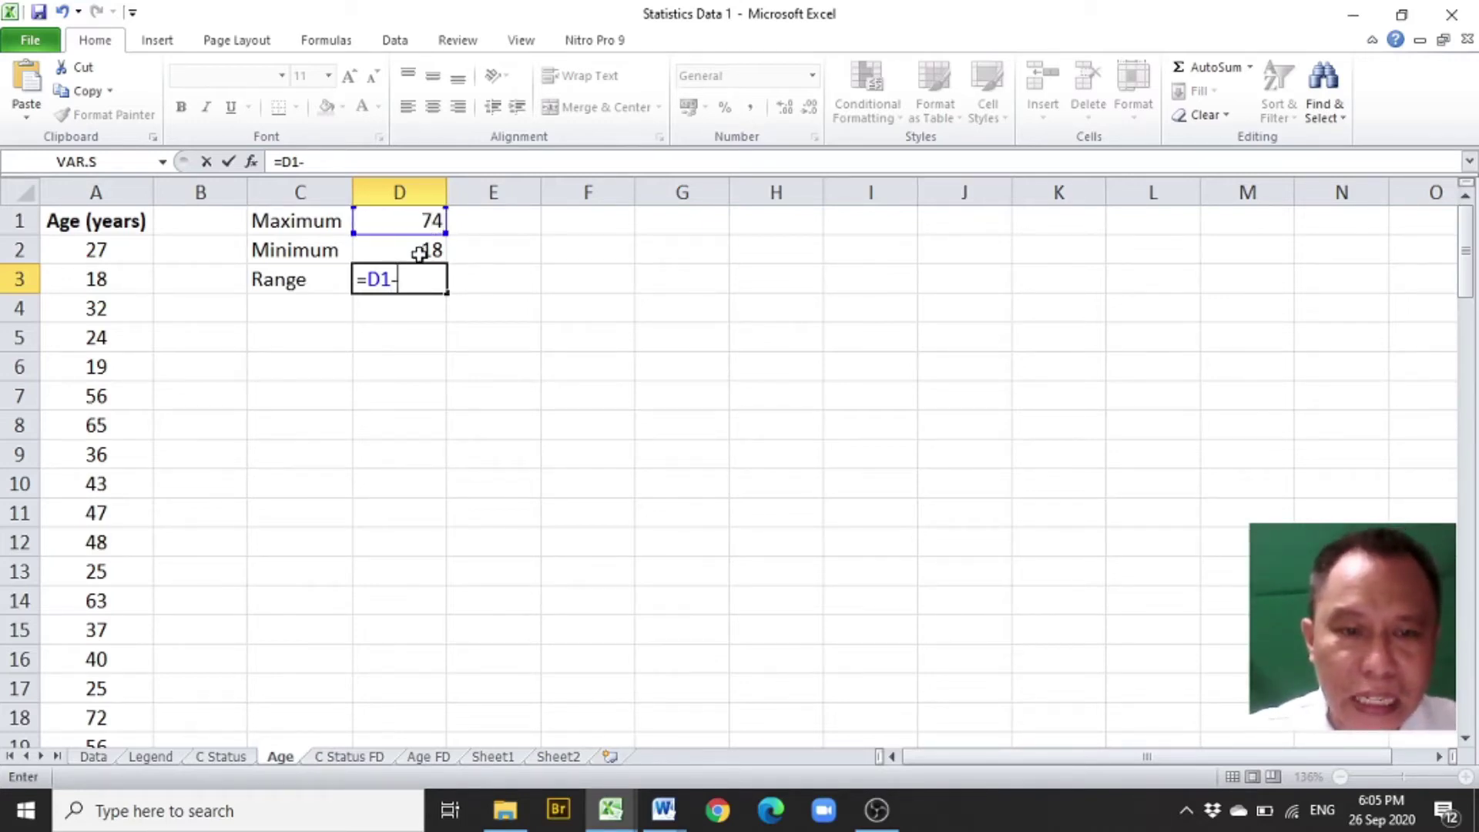
left_click(419, 254)
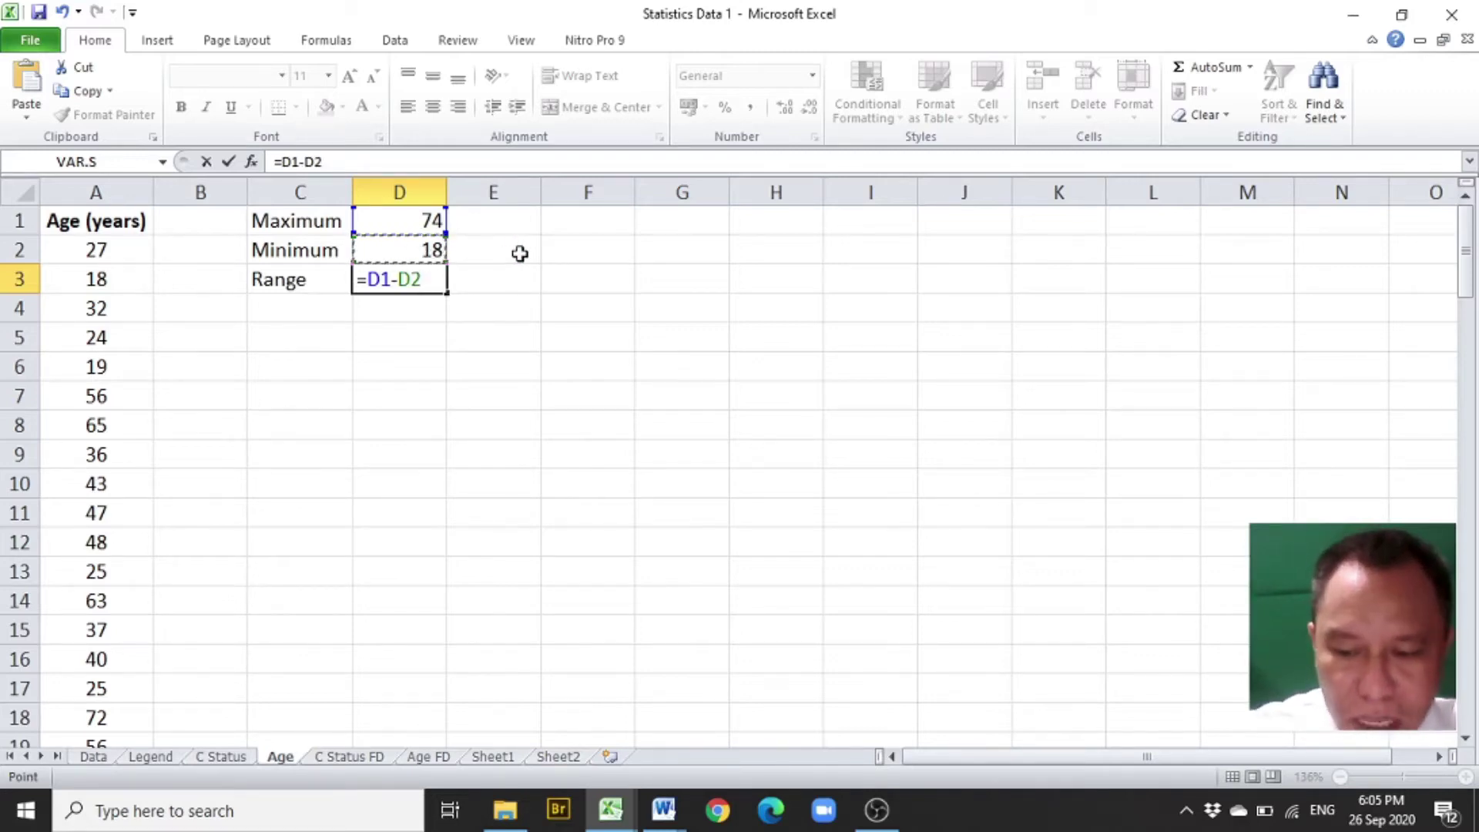
key("Return")
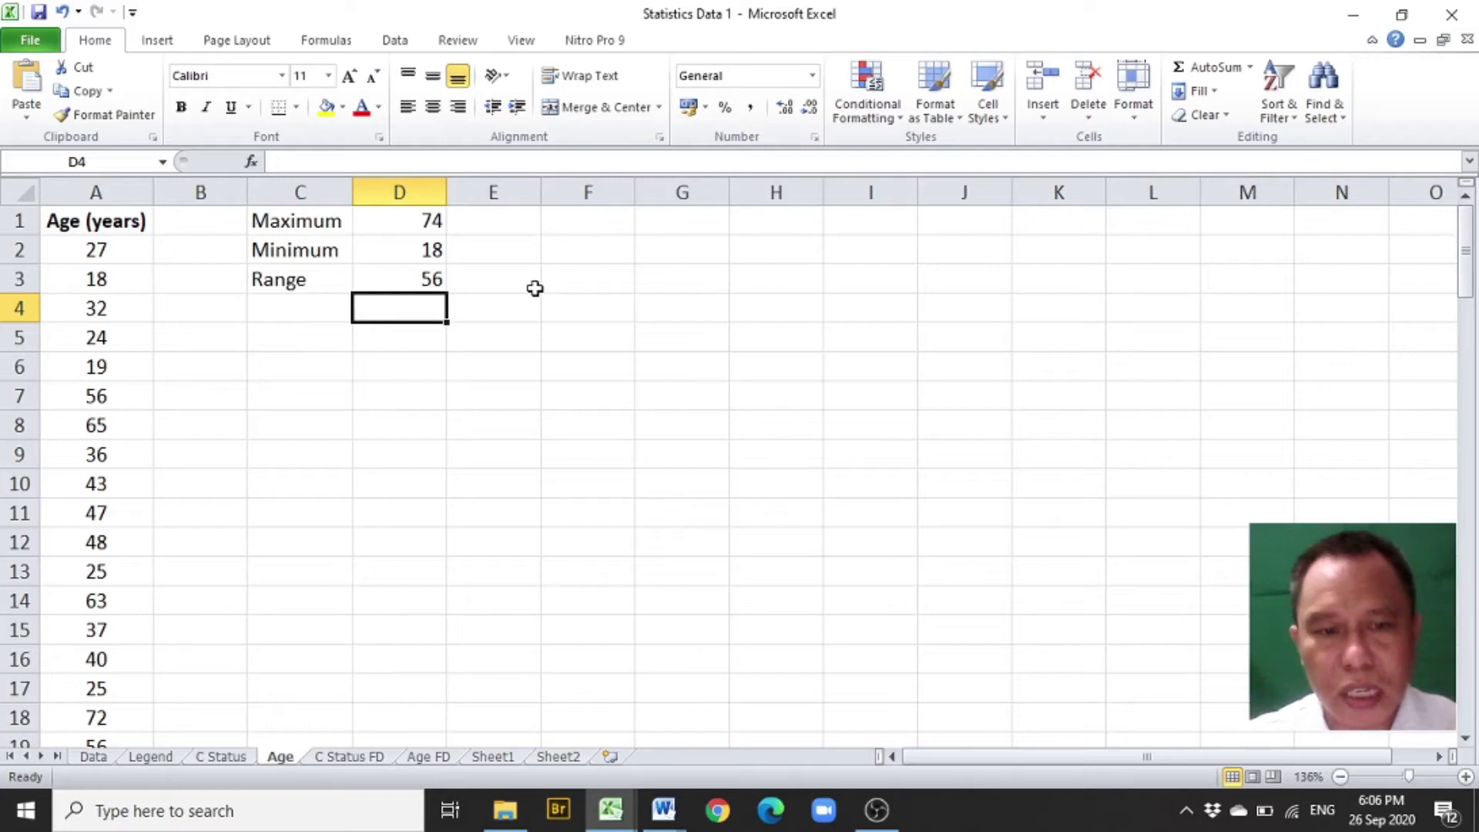
- Label C4 "No. of Int." and enter 8 as the number of intervals in D4
left_click(318, 317)
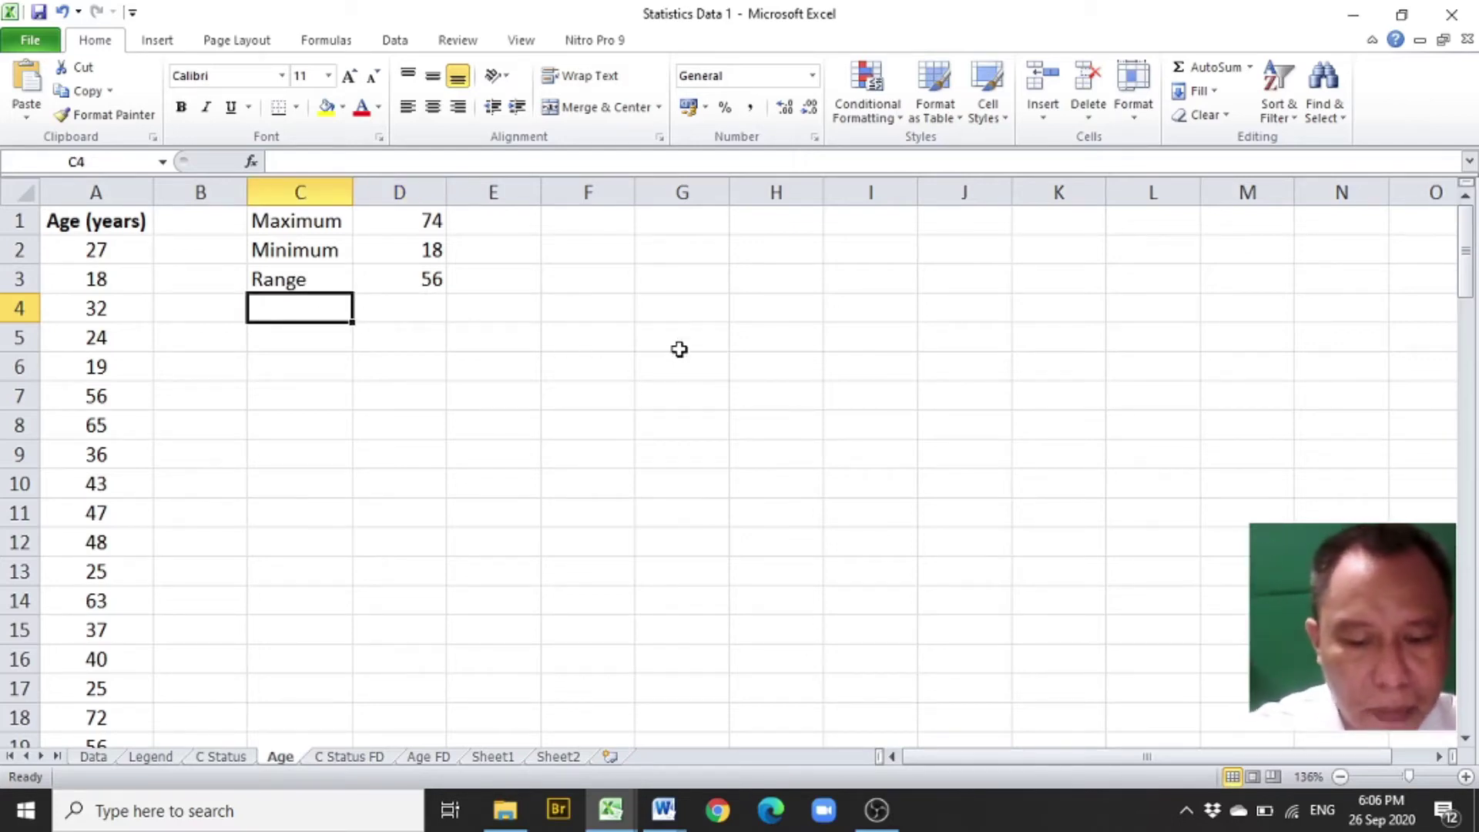
type("No. of Int.")
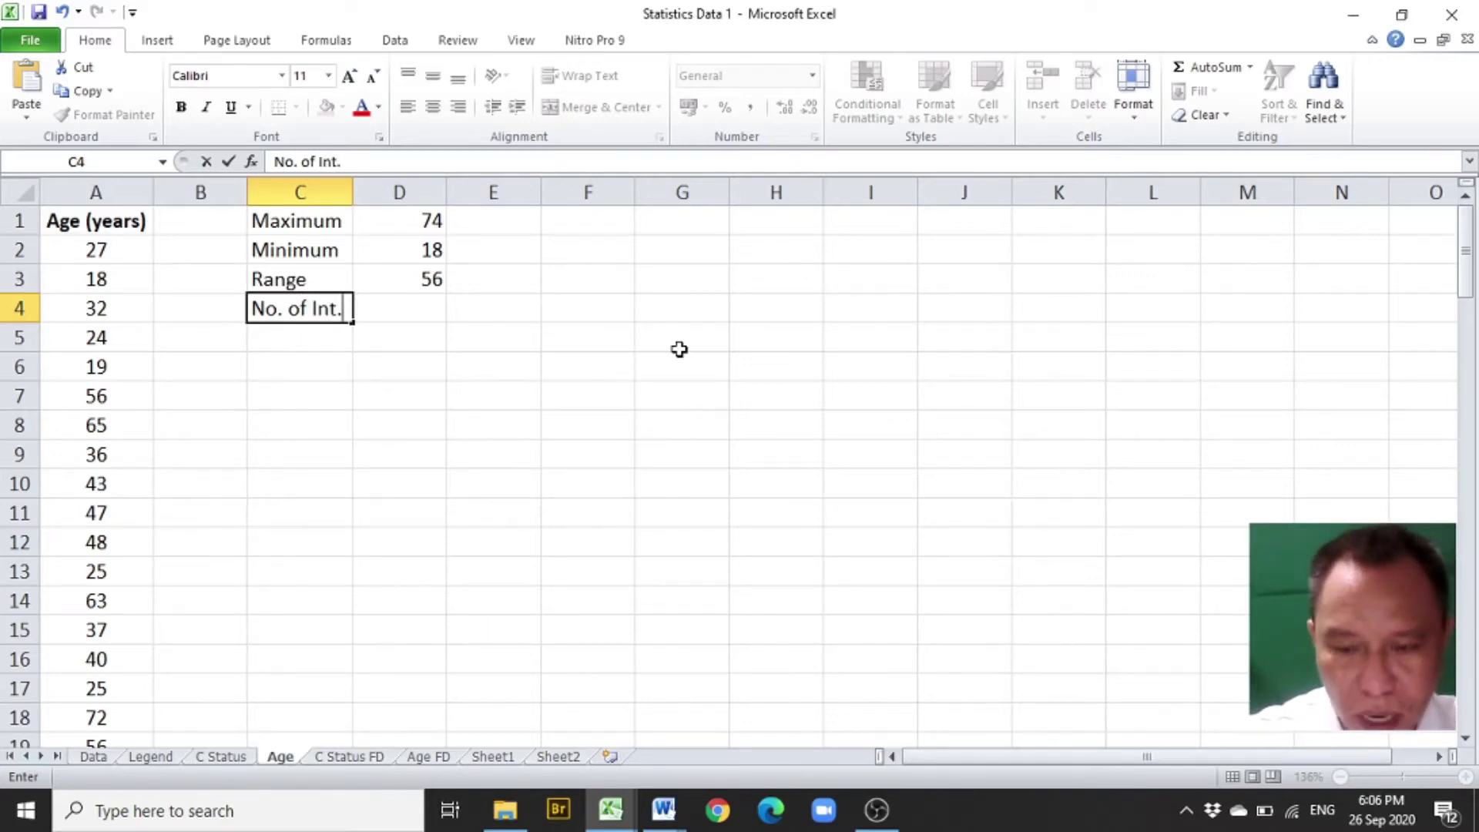
key("Tab")
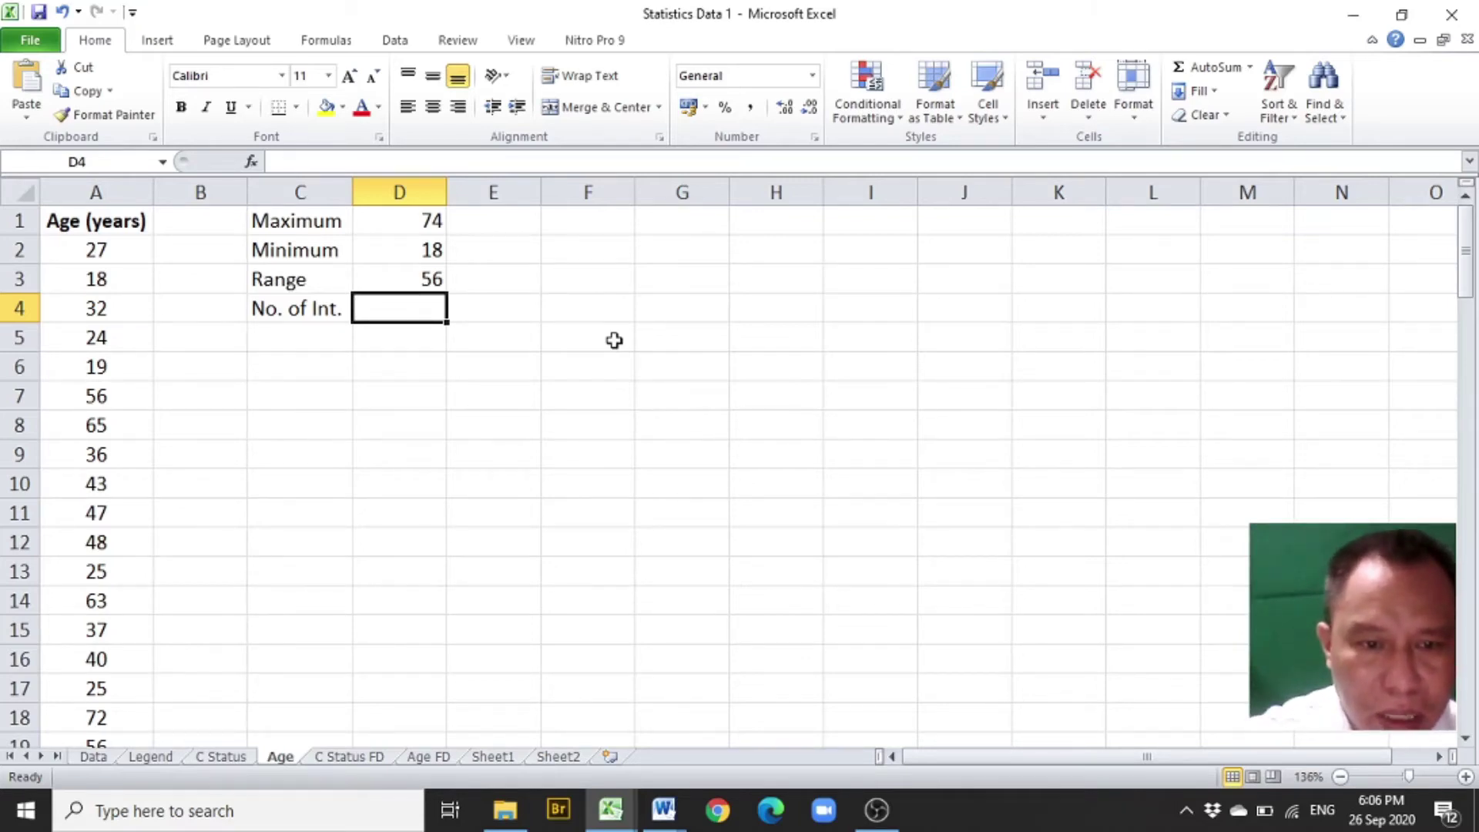
type("8")
key("Return")
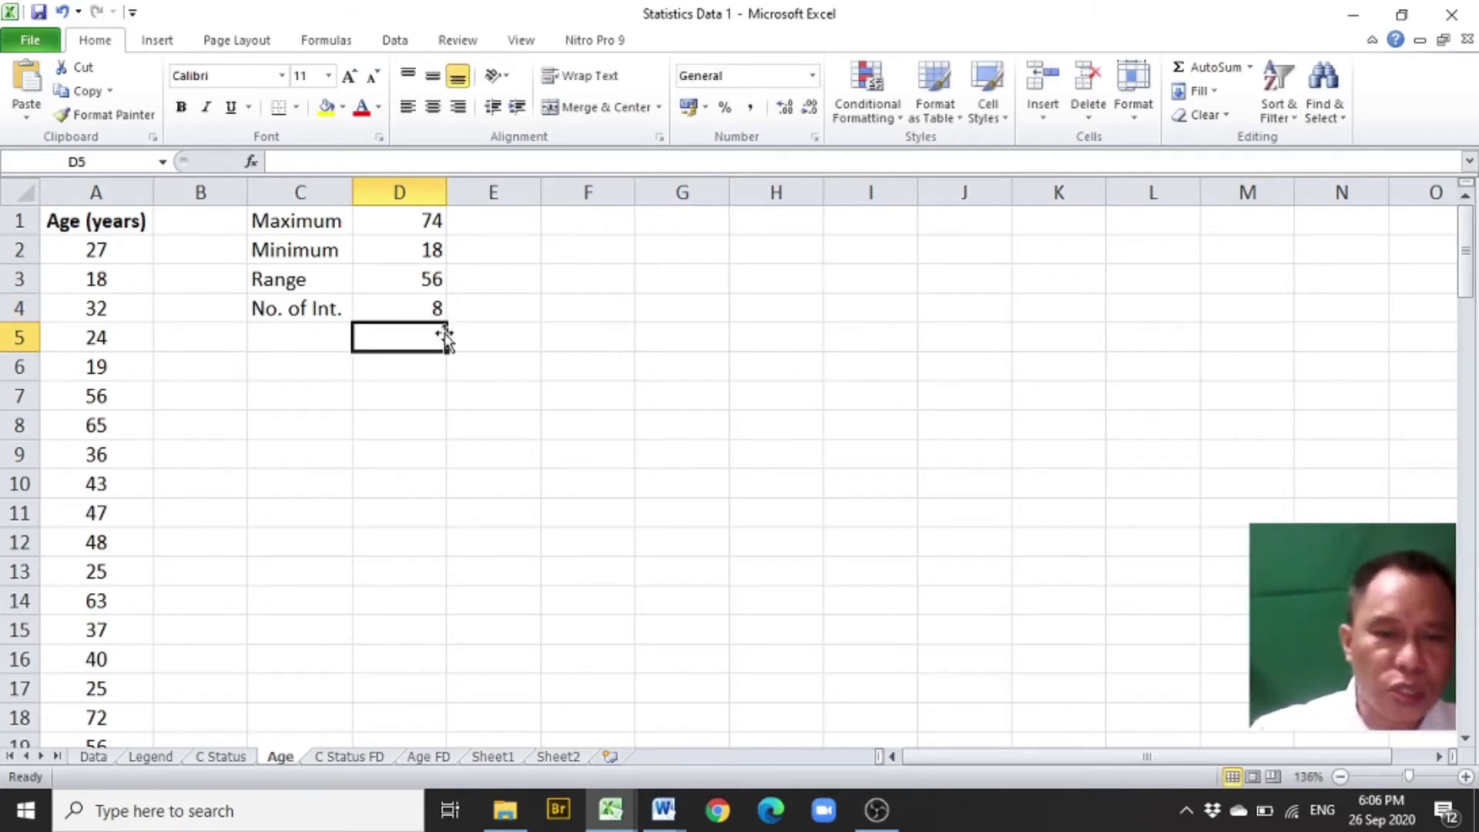
left_click(421, 308)
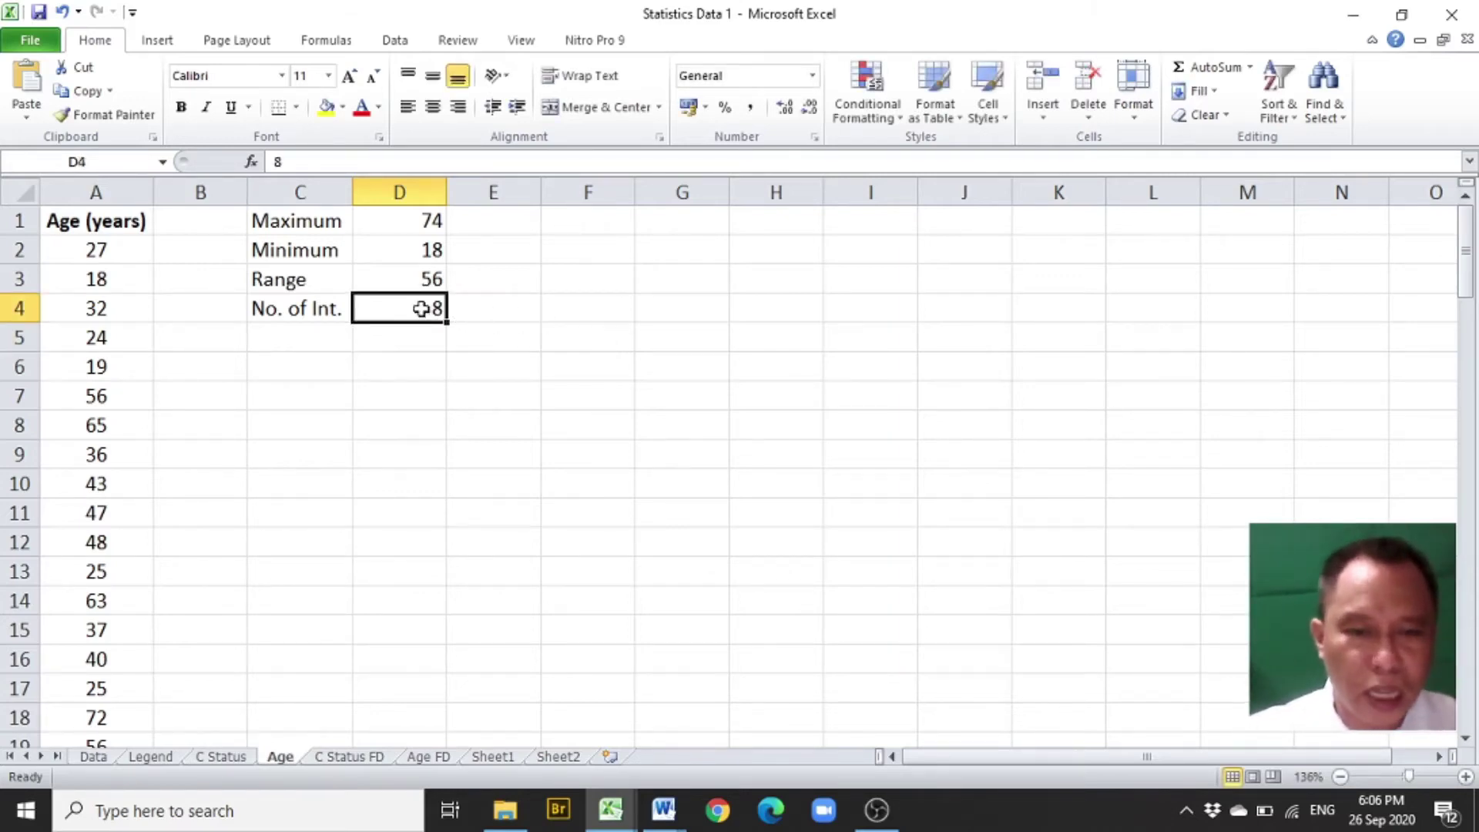
- Label cell C5 "Class Size" below the number of intervals
left_click(304, 336)
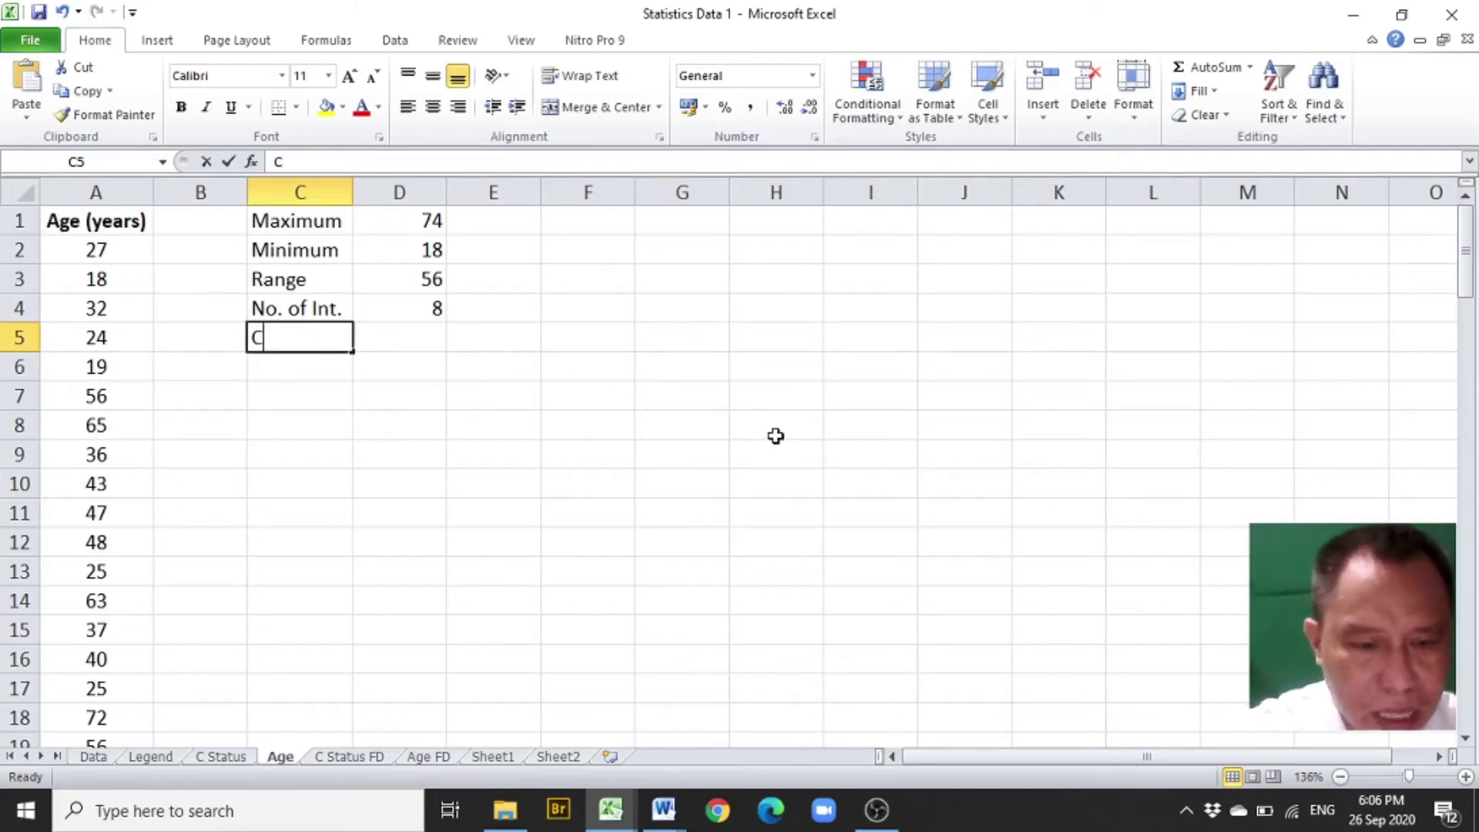
type("Class")
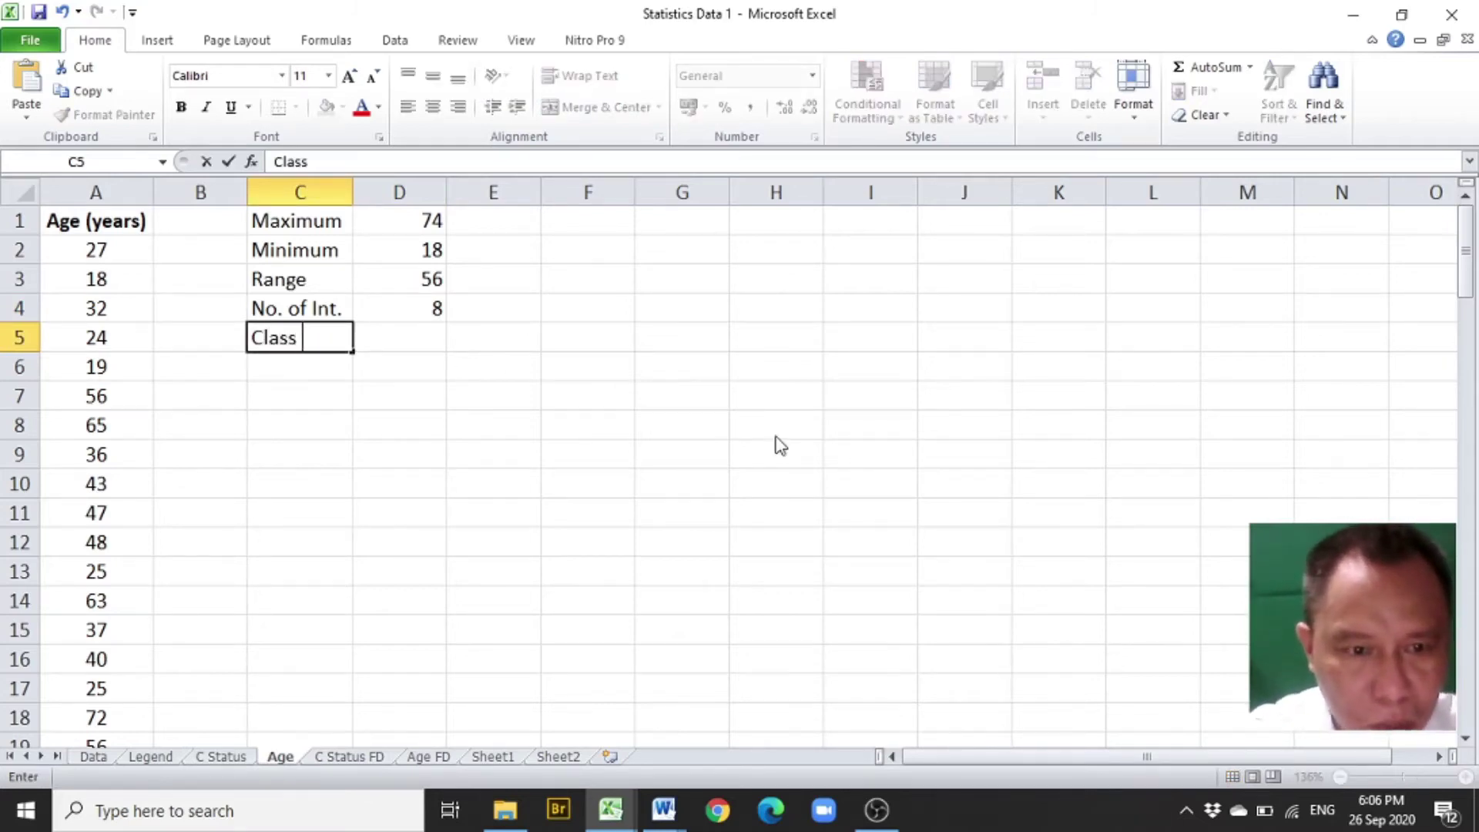
type(" Size")
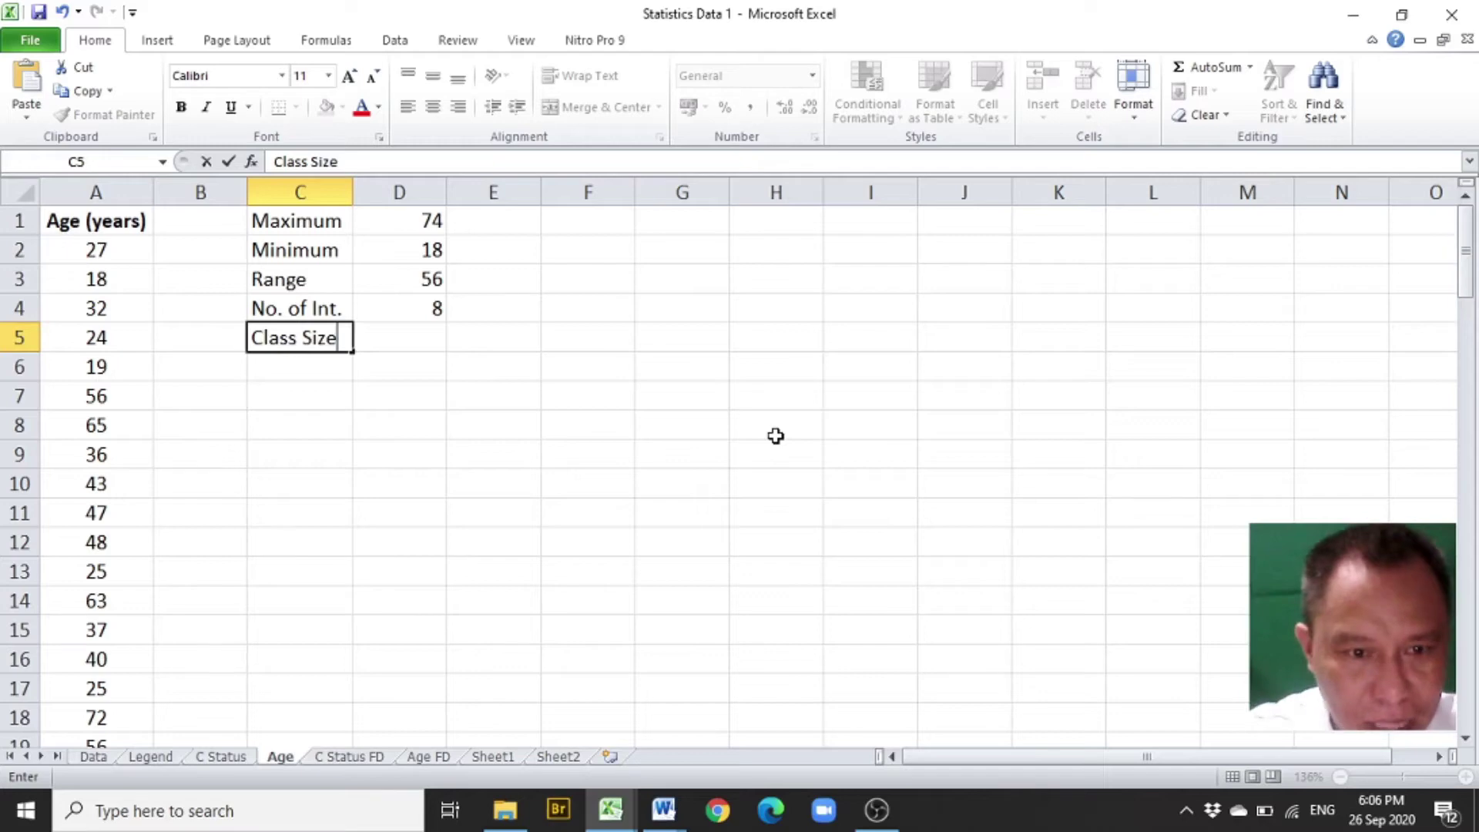
key("Return")
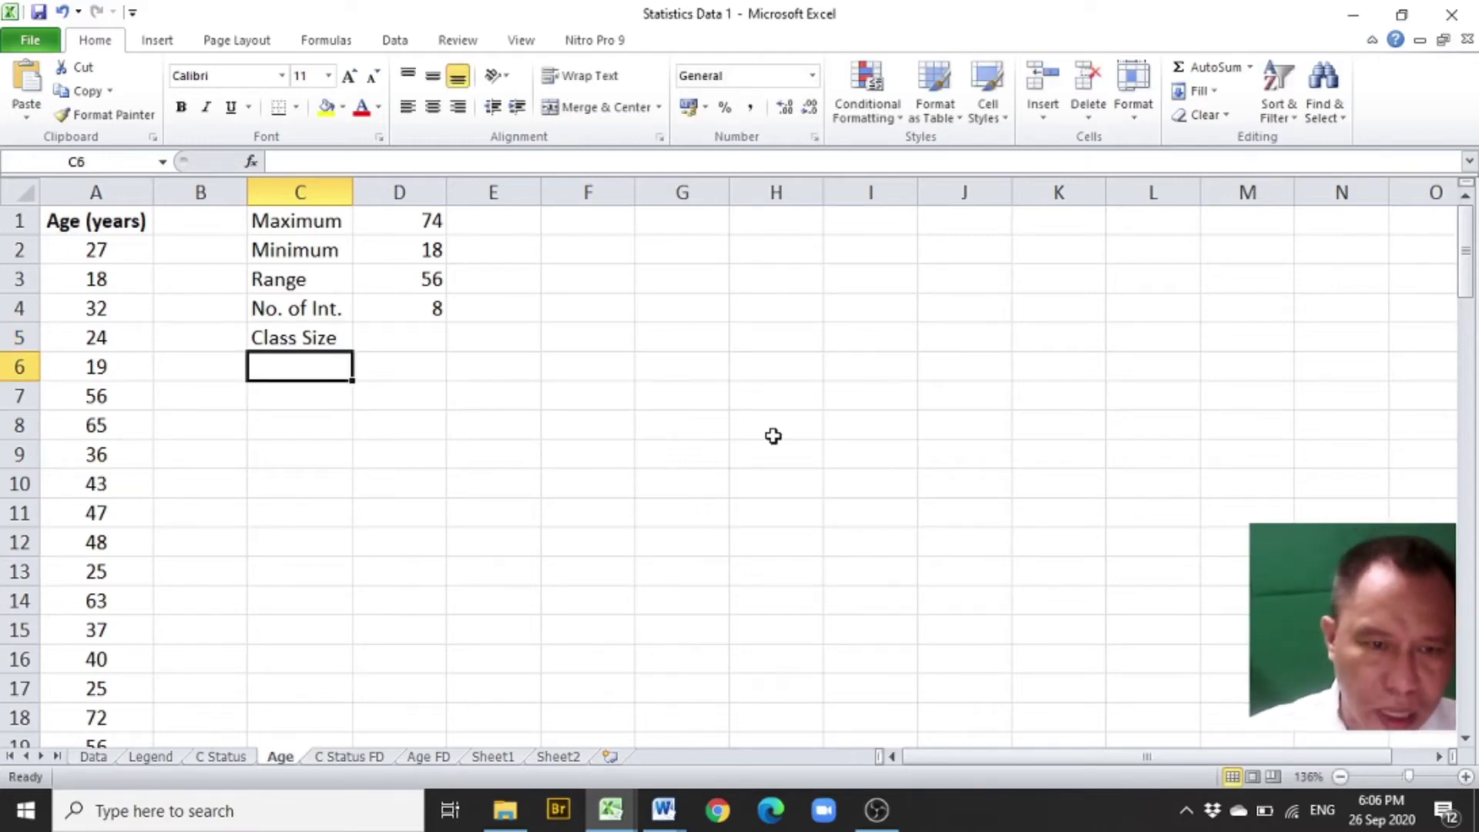
left_click(328, 337)
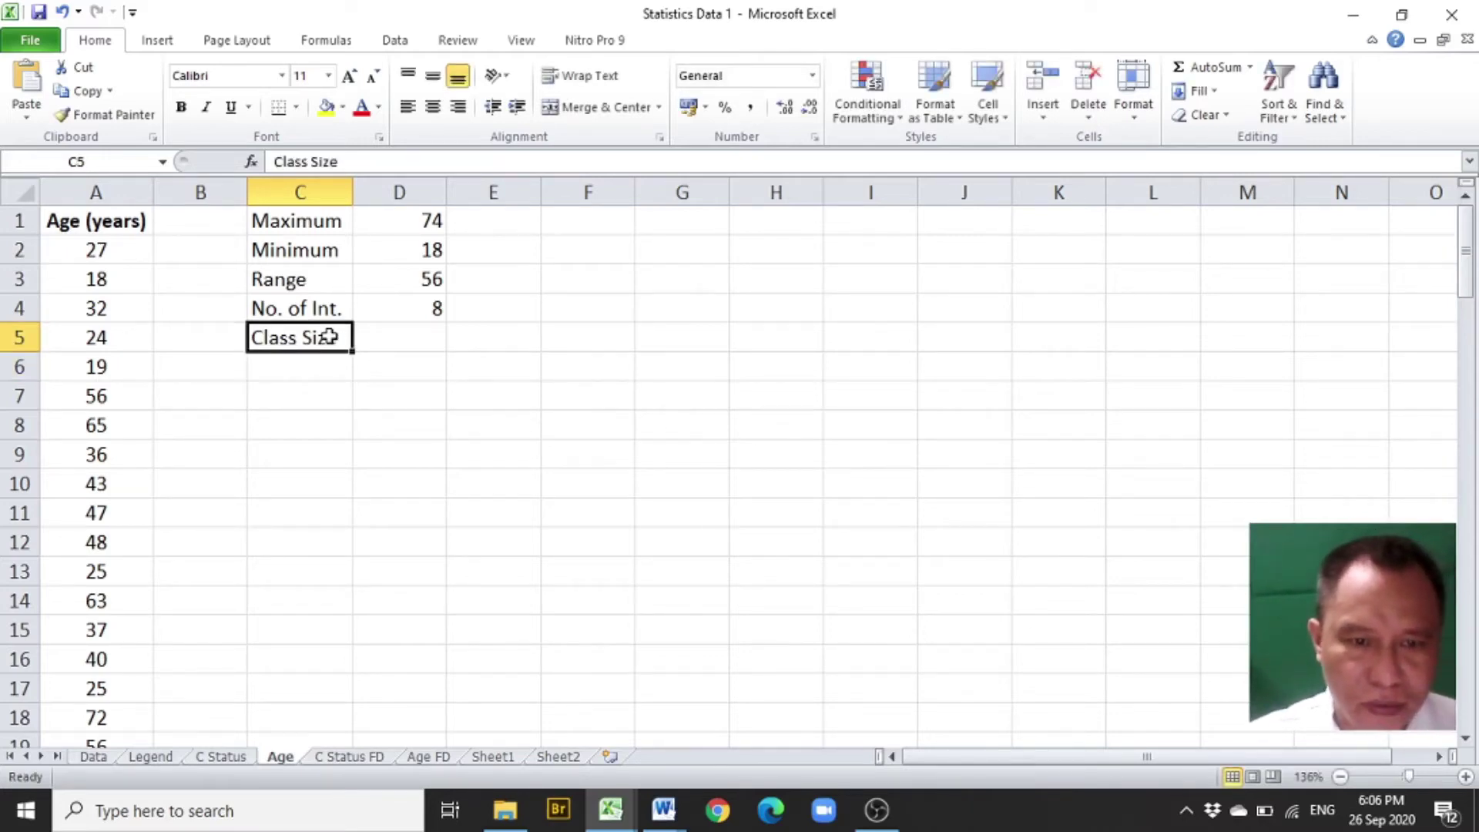
- Calculate the class size in D5 with the formula =D3/D4 and make the result bold
left_click(409, 337)
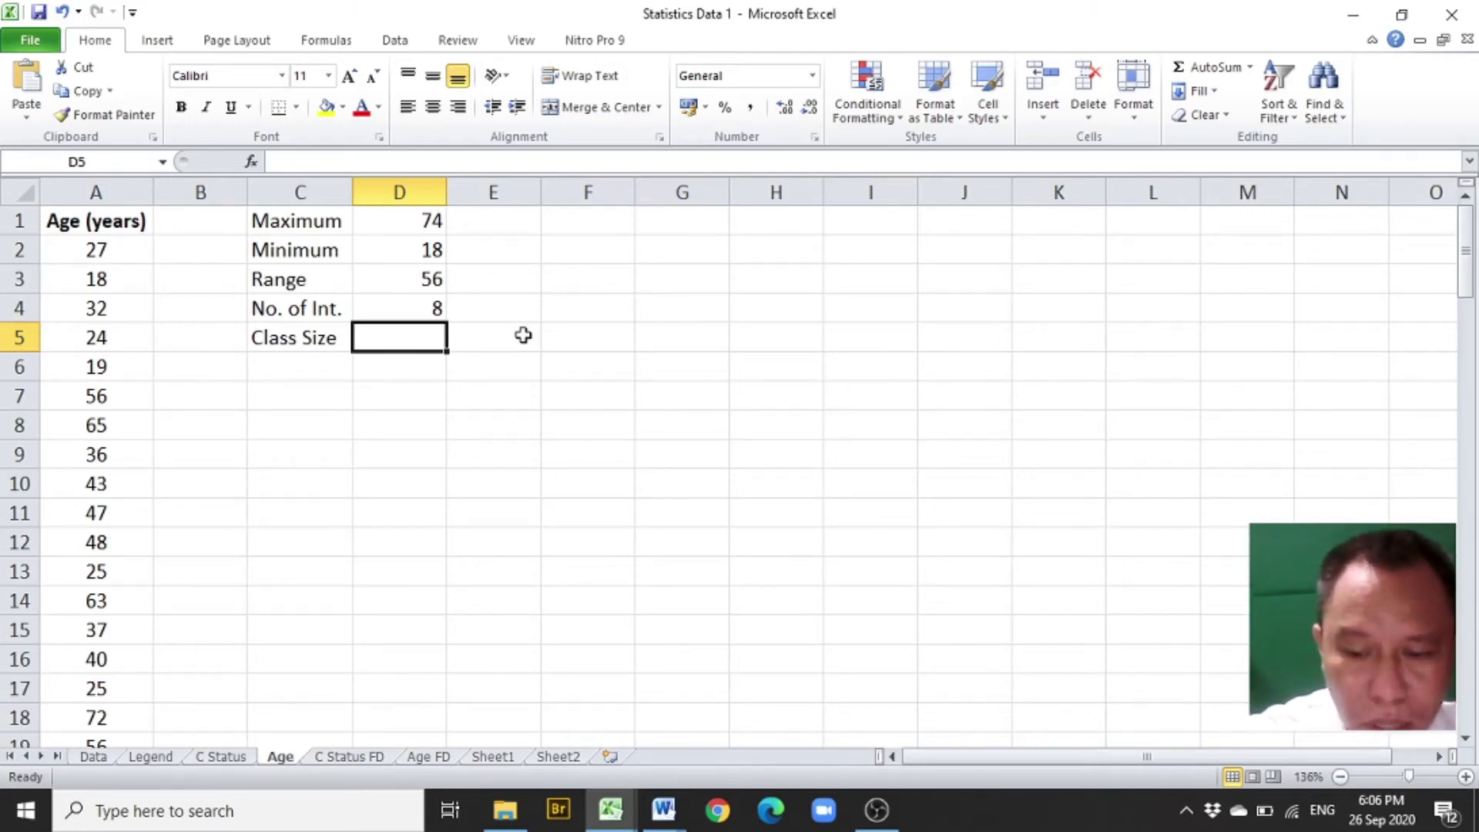
type("=")
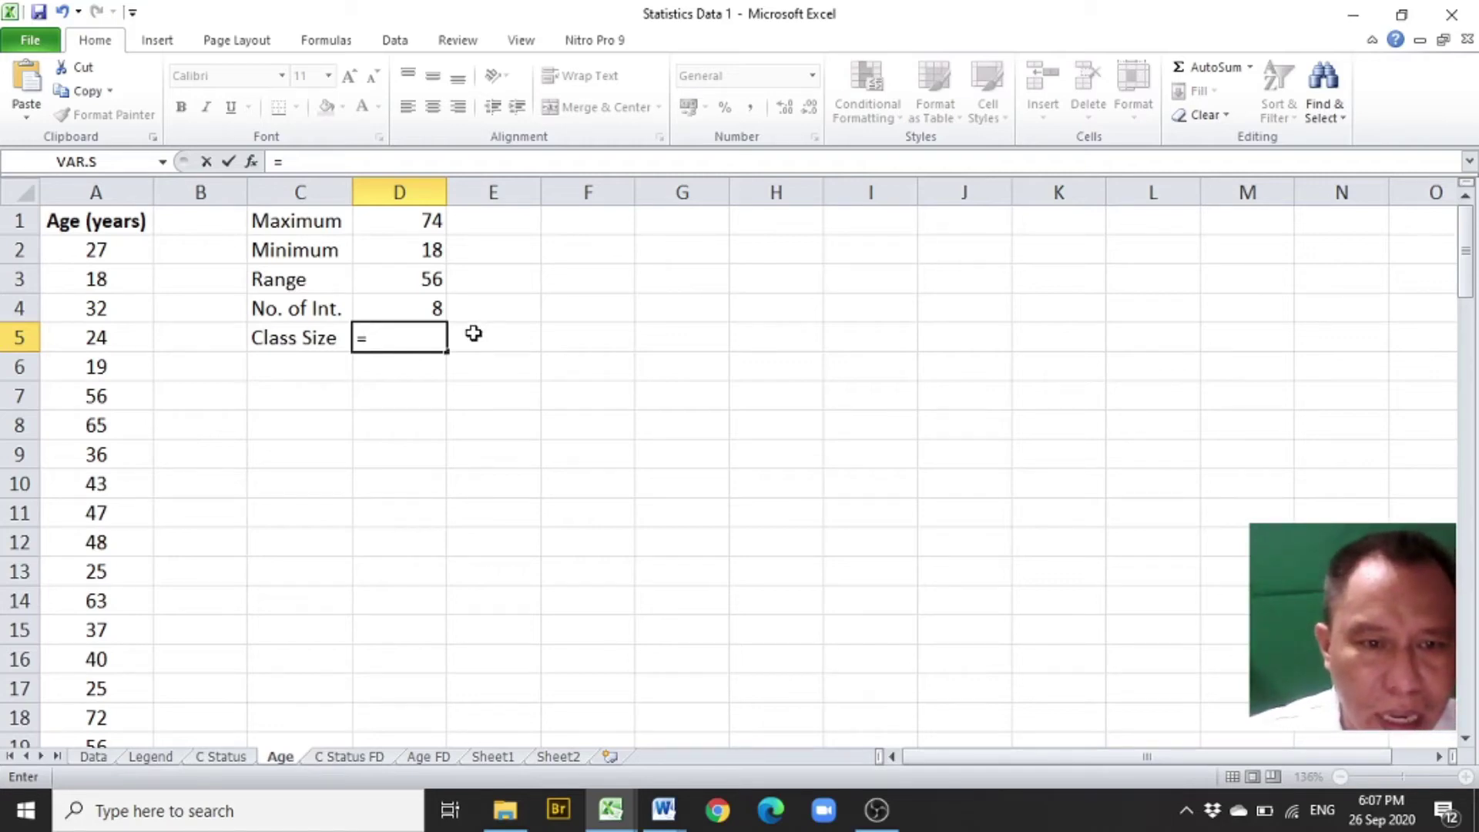
left_click(392, 273)
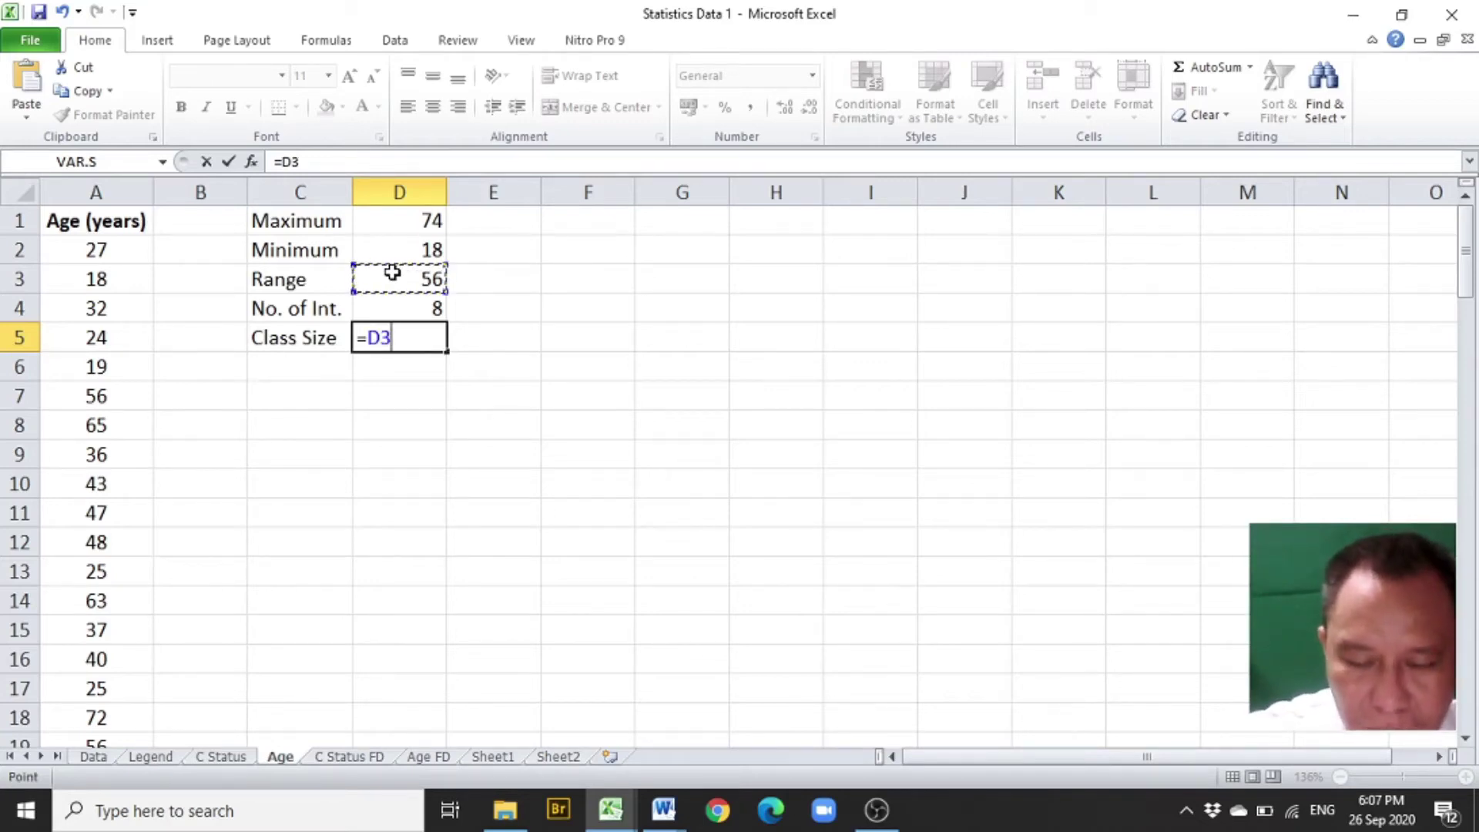
type("/")
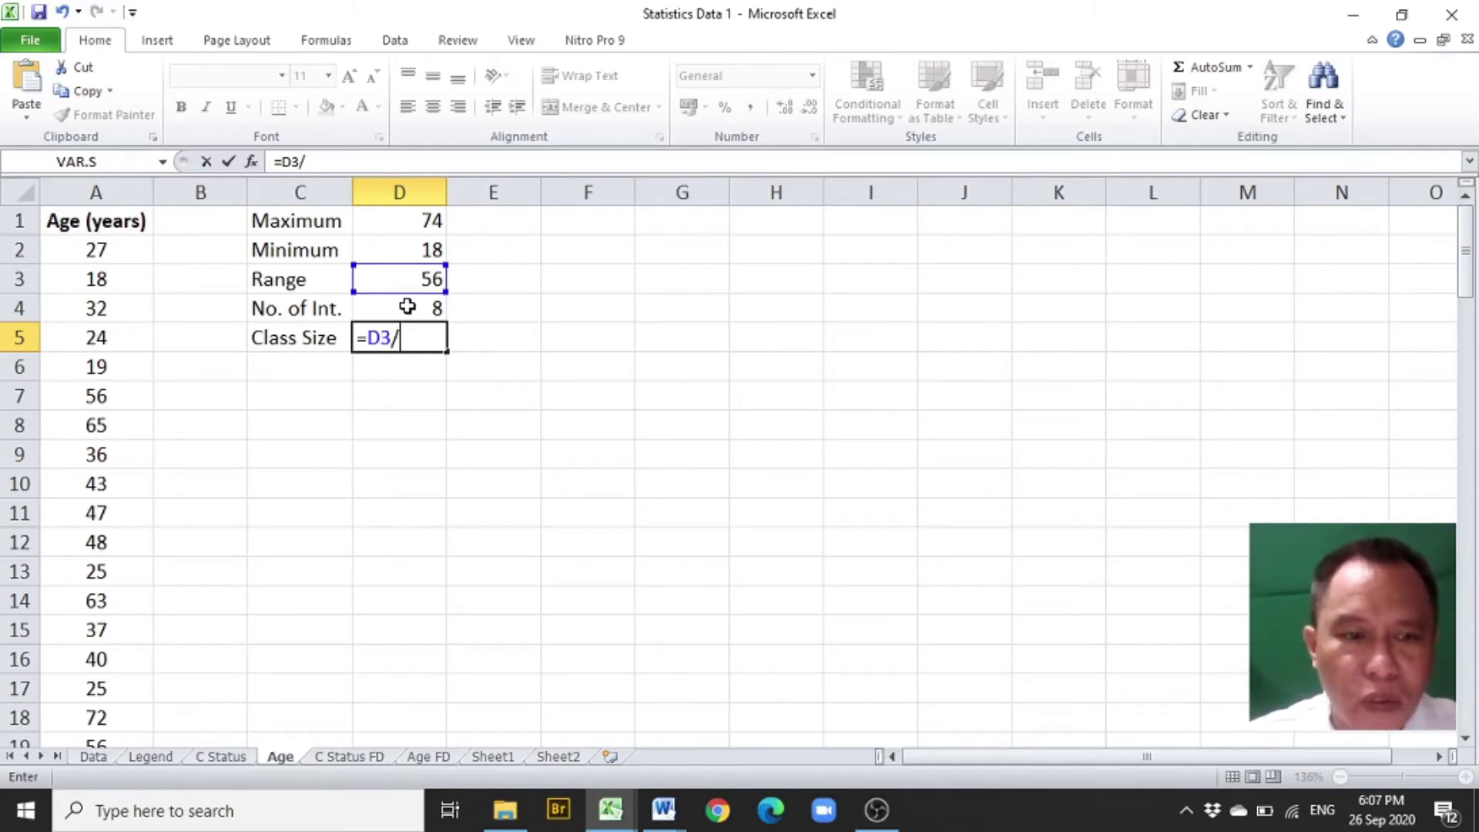
left_click(406, 306)
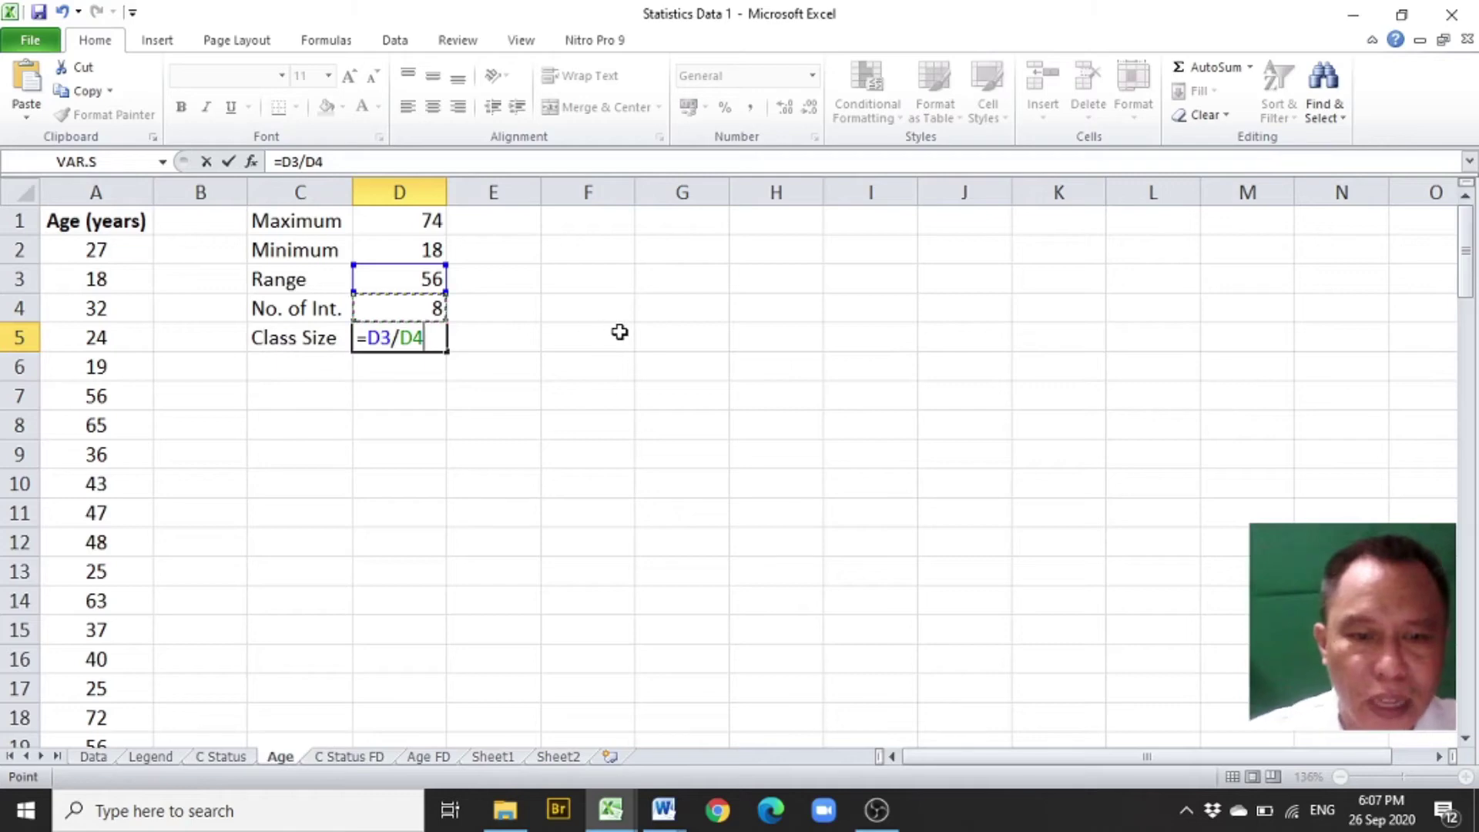
key("Return")
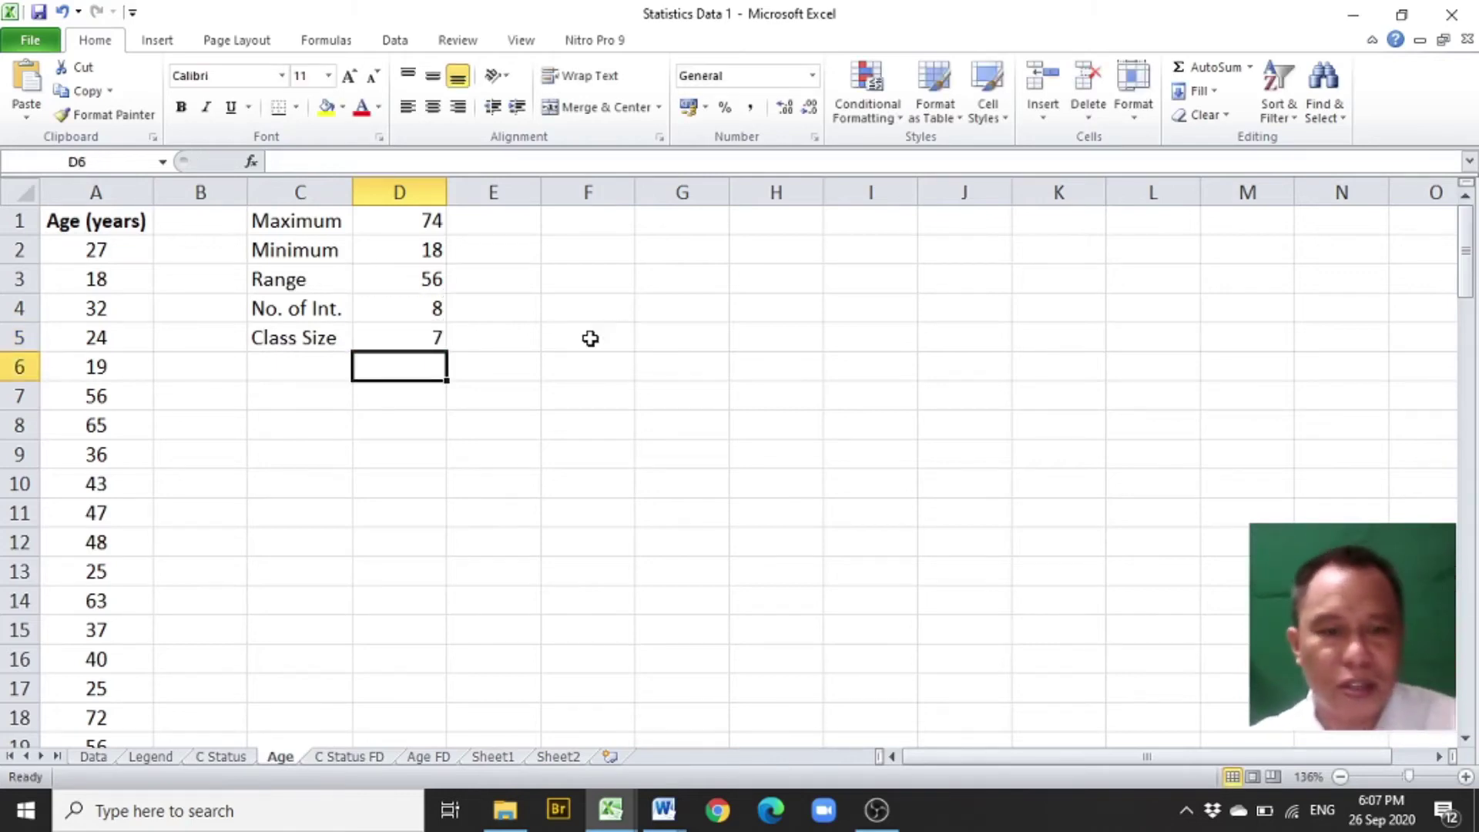
left_click(383, 339)
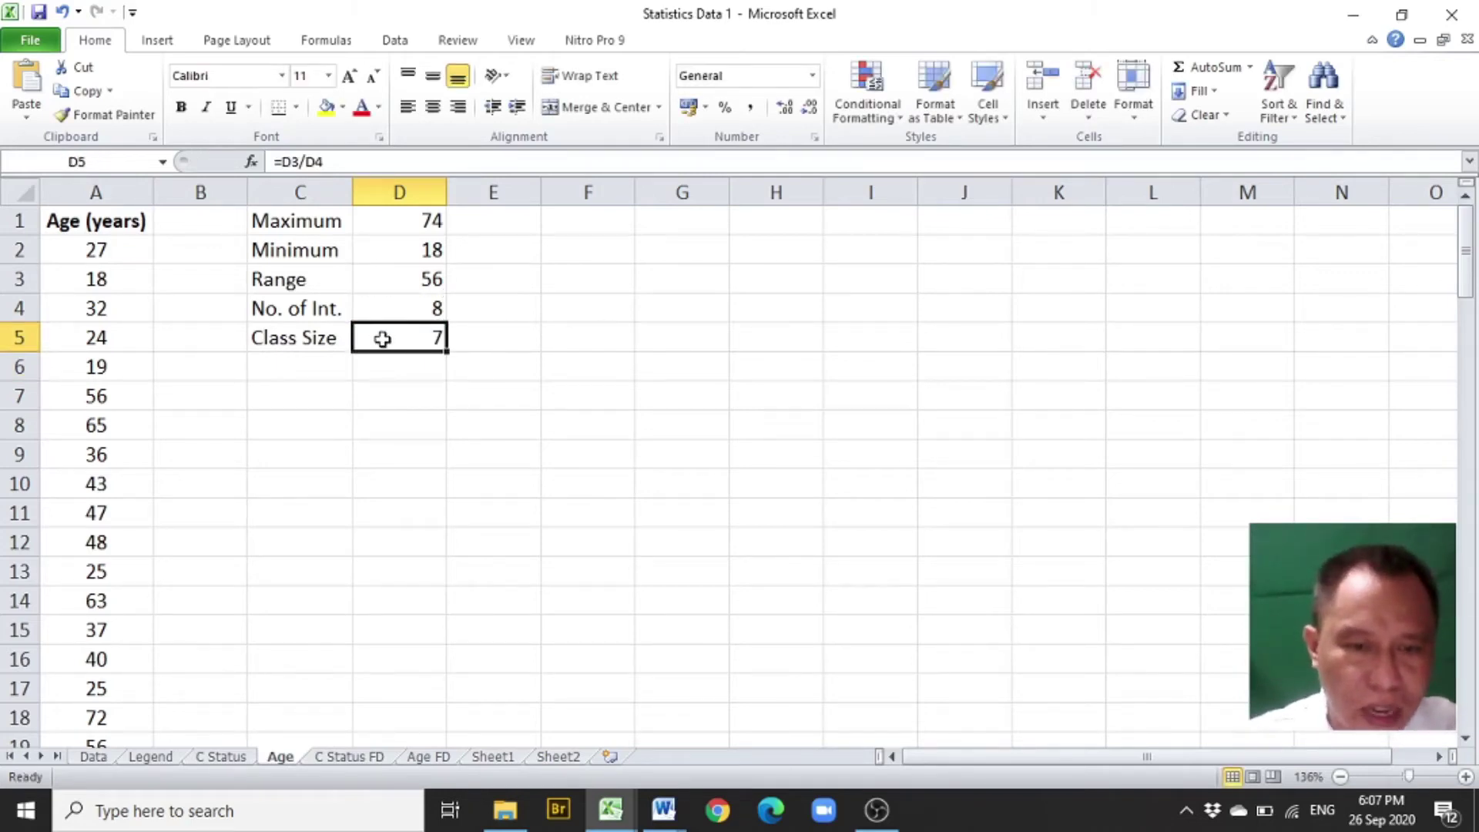
left_click(181, 107)
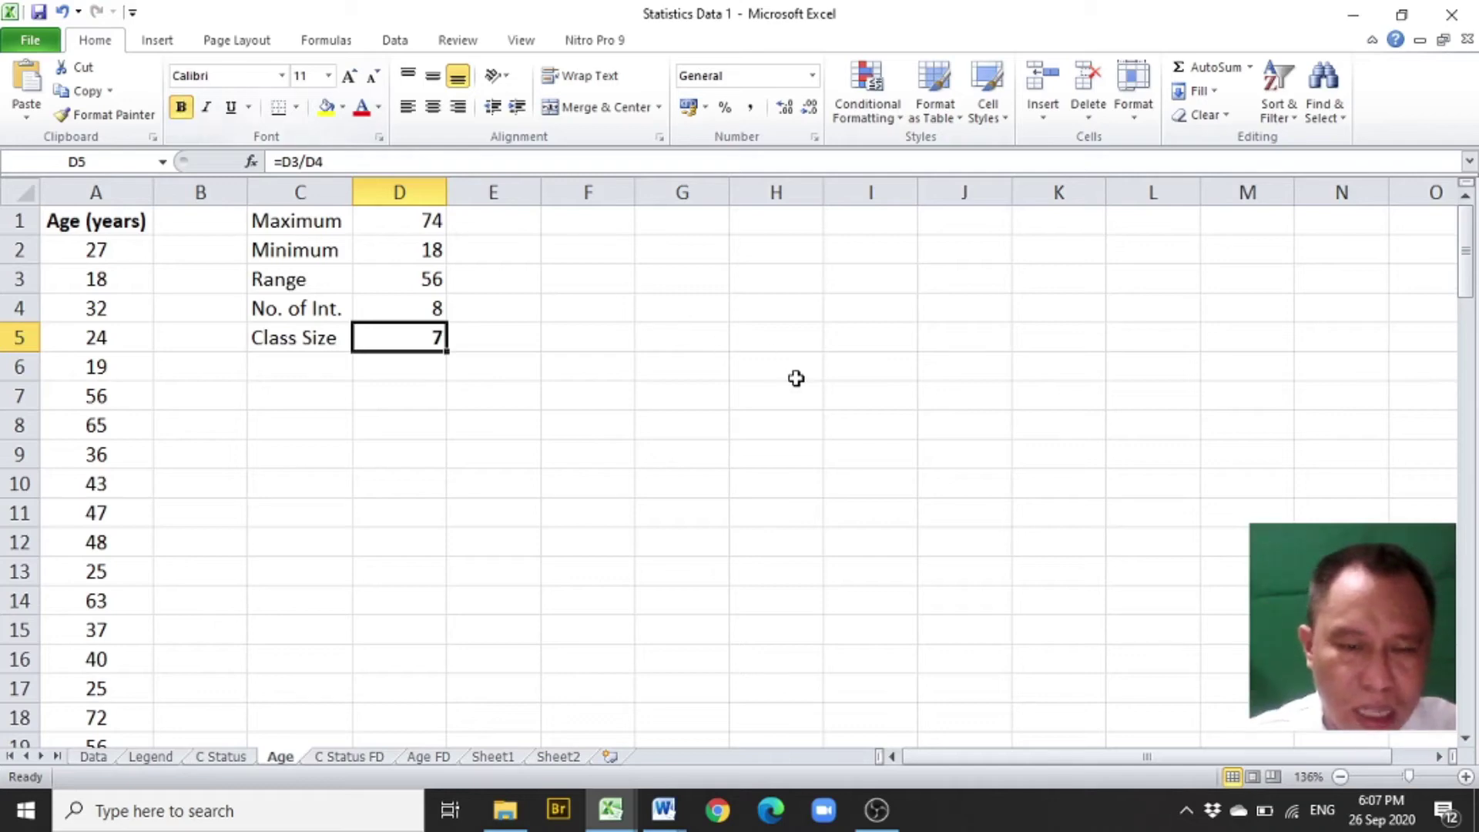
- Start a new PivotTable and set its source range to A1:A101 of the Age sheet
left_click(483, 381)
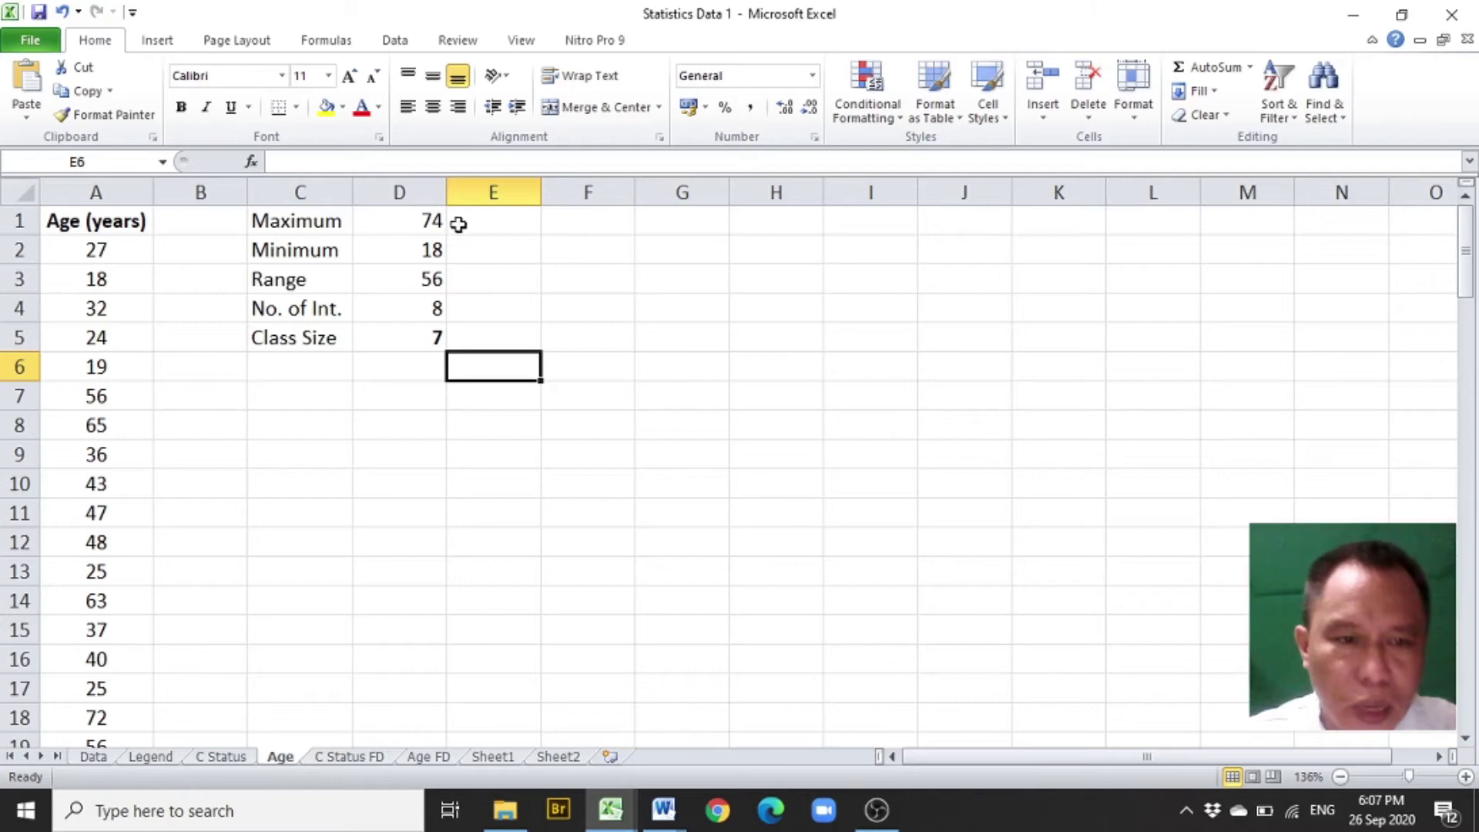
left_click(162, 44)
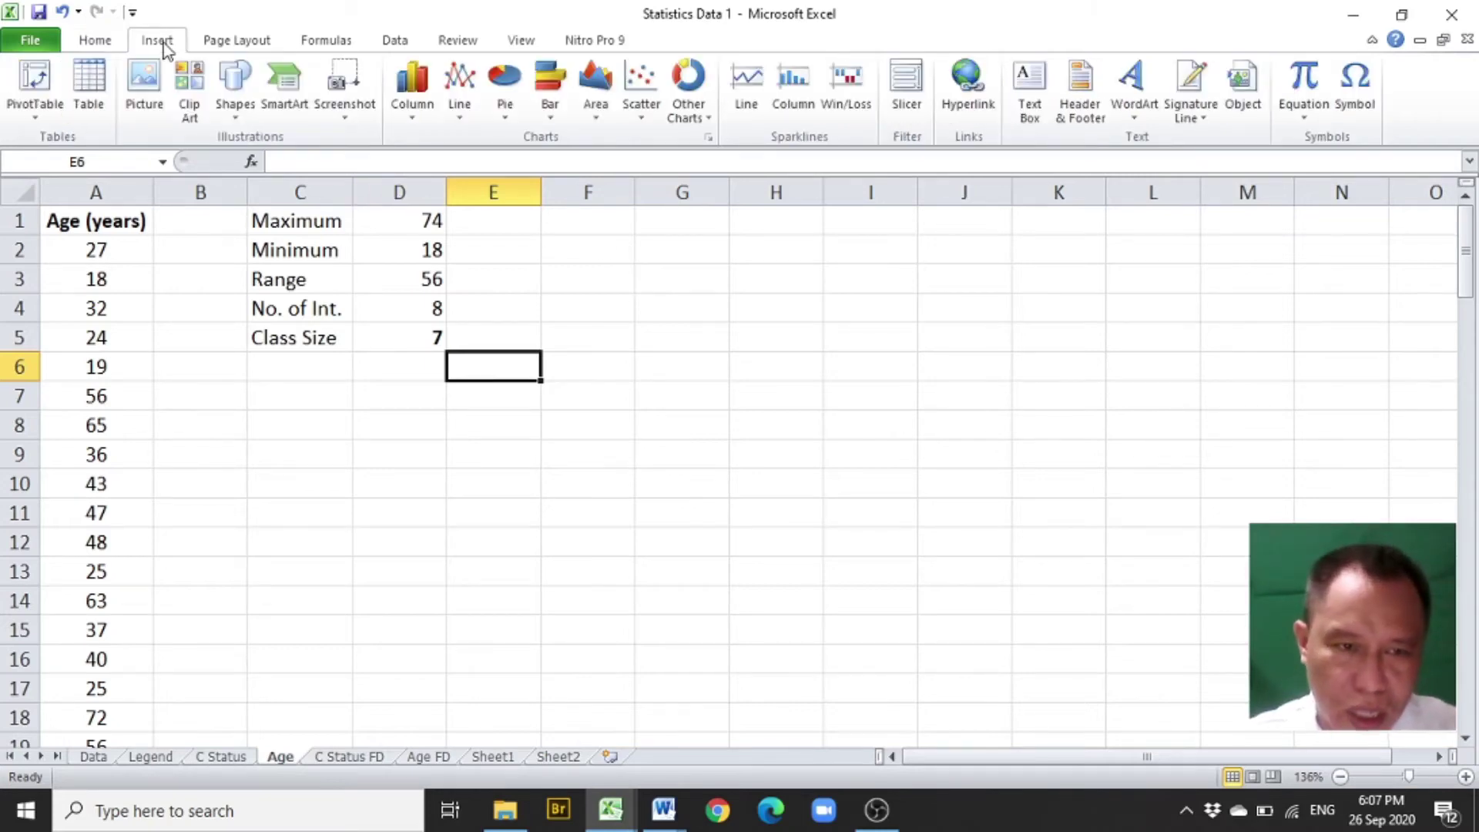
left_click(25, 85)
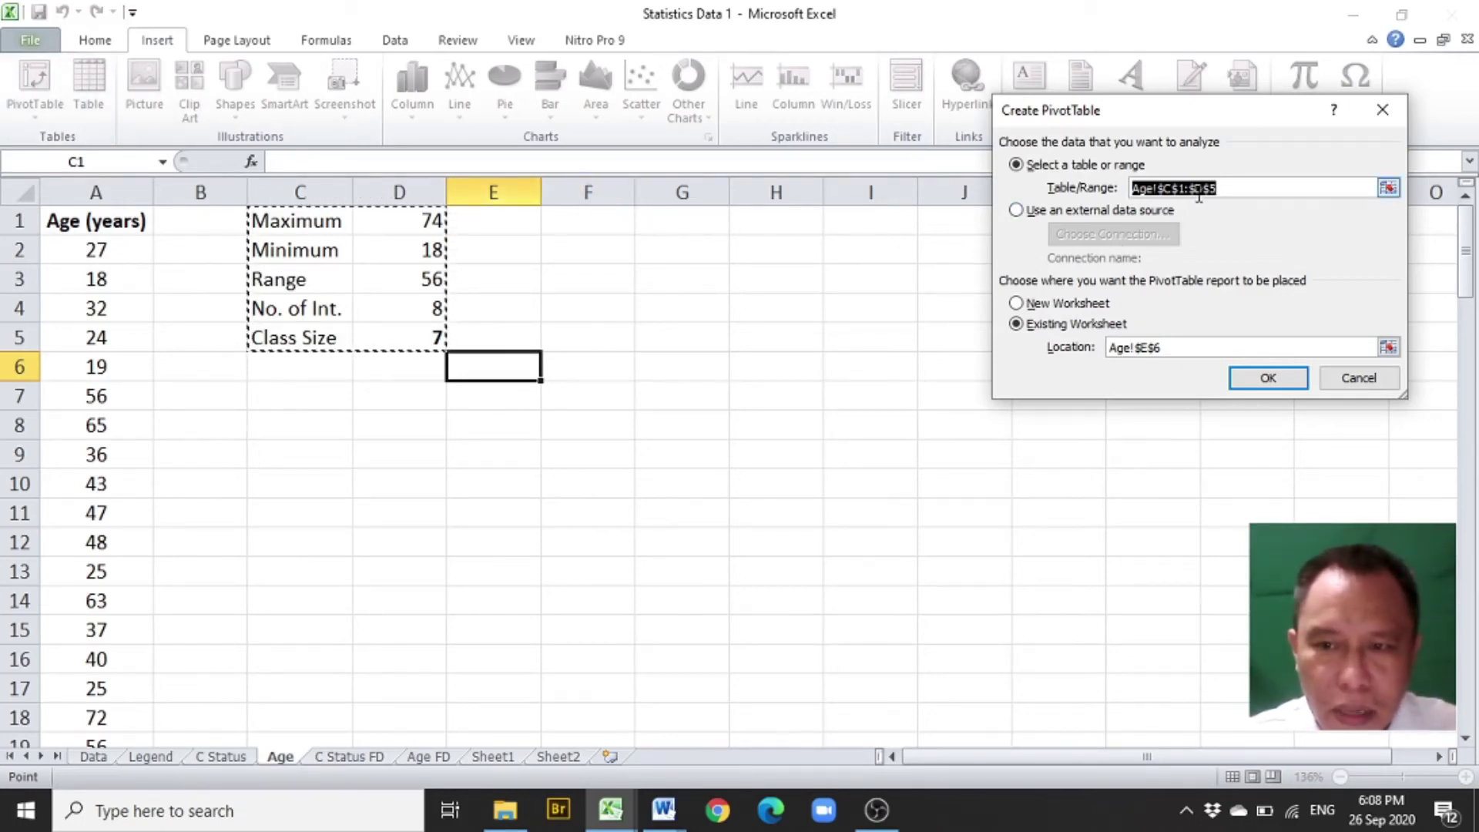
left_click(1236, 192)
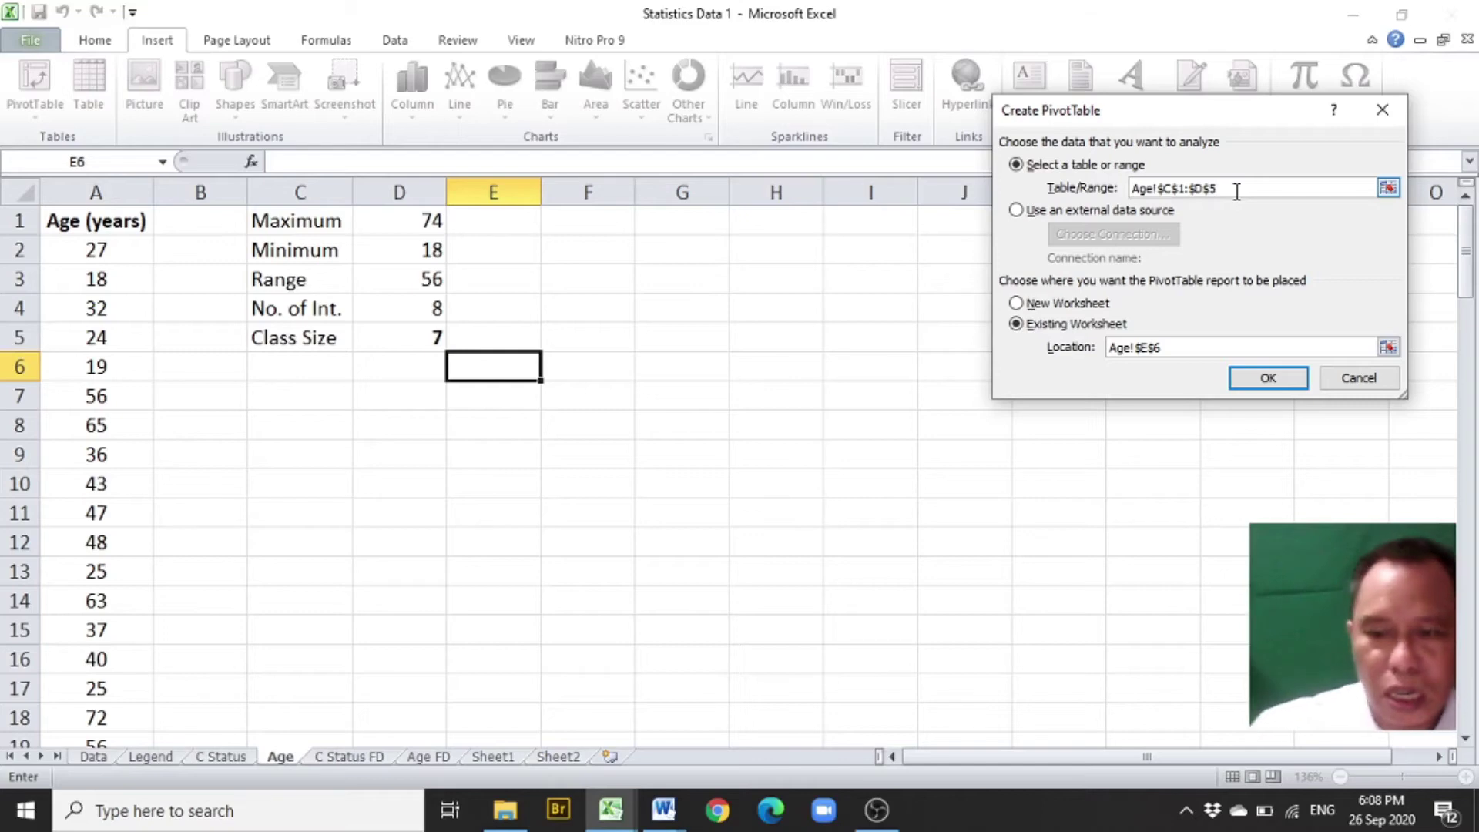
key("BackSpace")
key("BackSpace")
key("BackSpace")
key("BackSpace")
key("BackSpace")
key("BackSpace")
key("BackSpace")
key("BackSpace")
key("BackSpace")
key("BackSpace")
key("BackSpace")
key("BackSpace")
key("BackSpace")
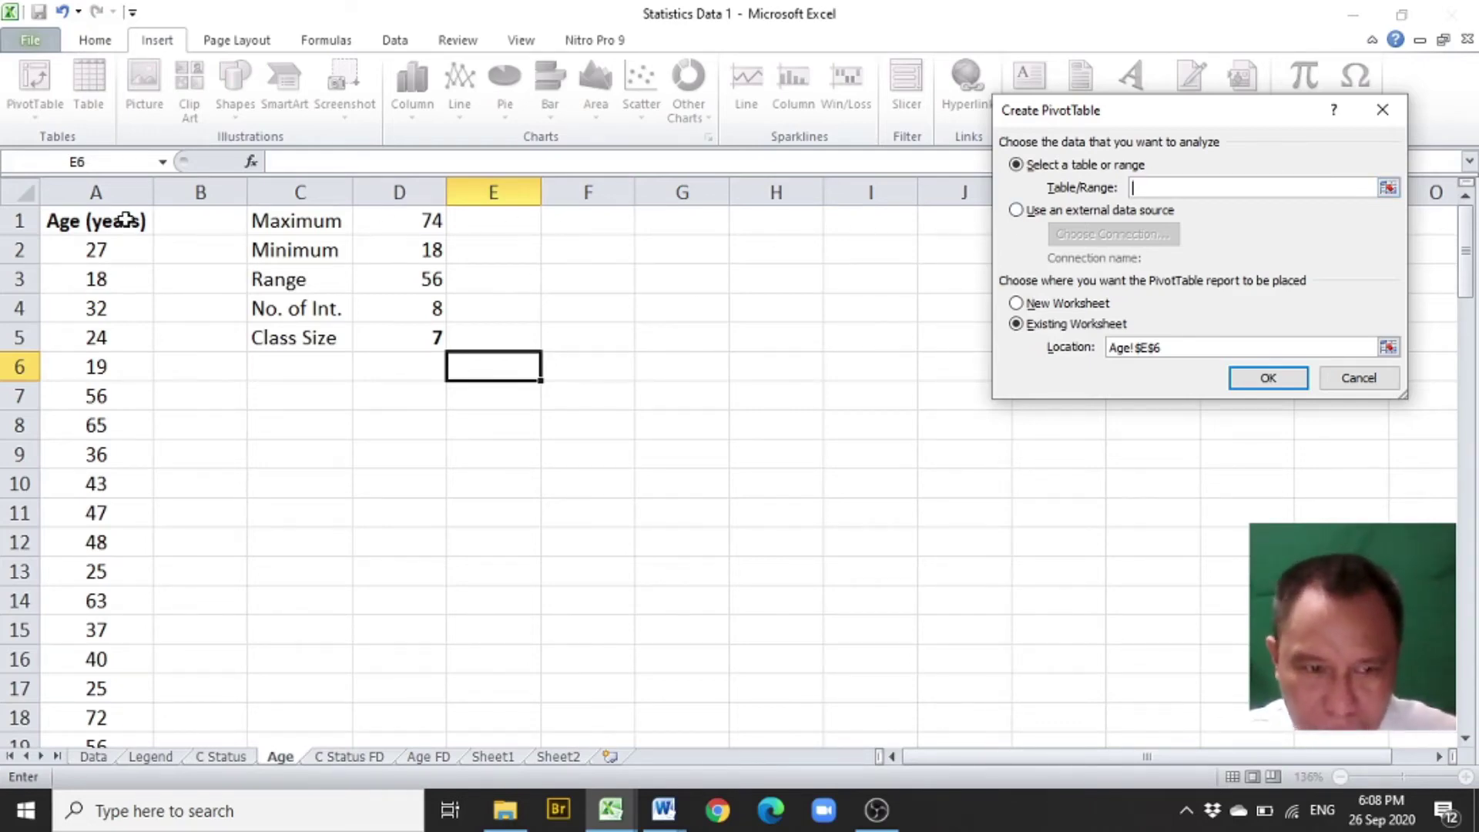
left_click_drag(126, 220, 118, 666)
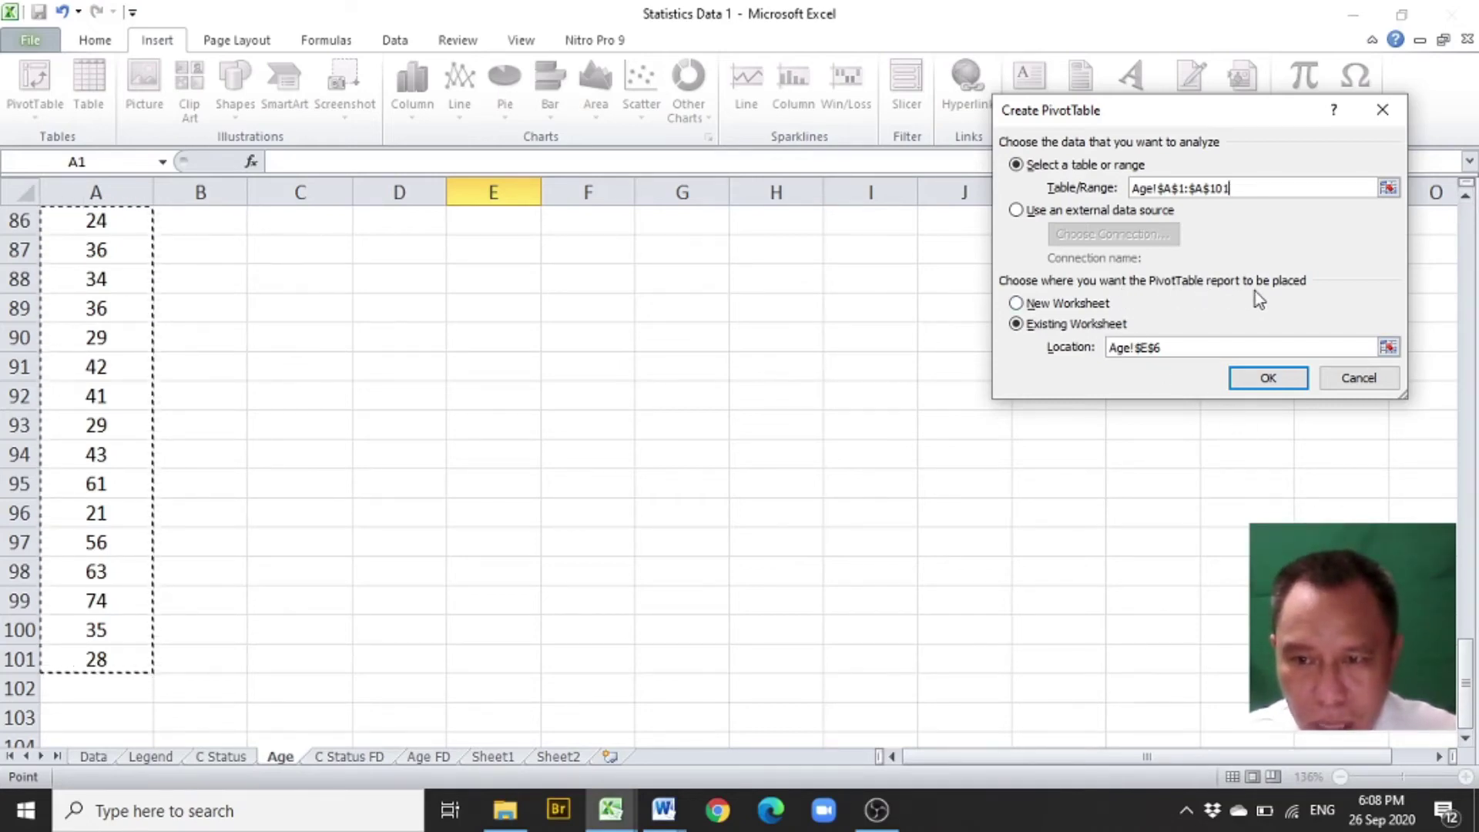
left_click(1018, 305)
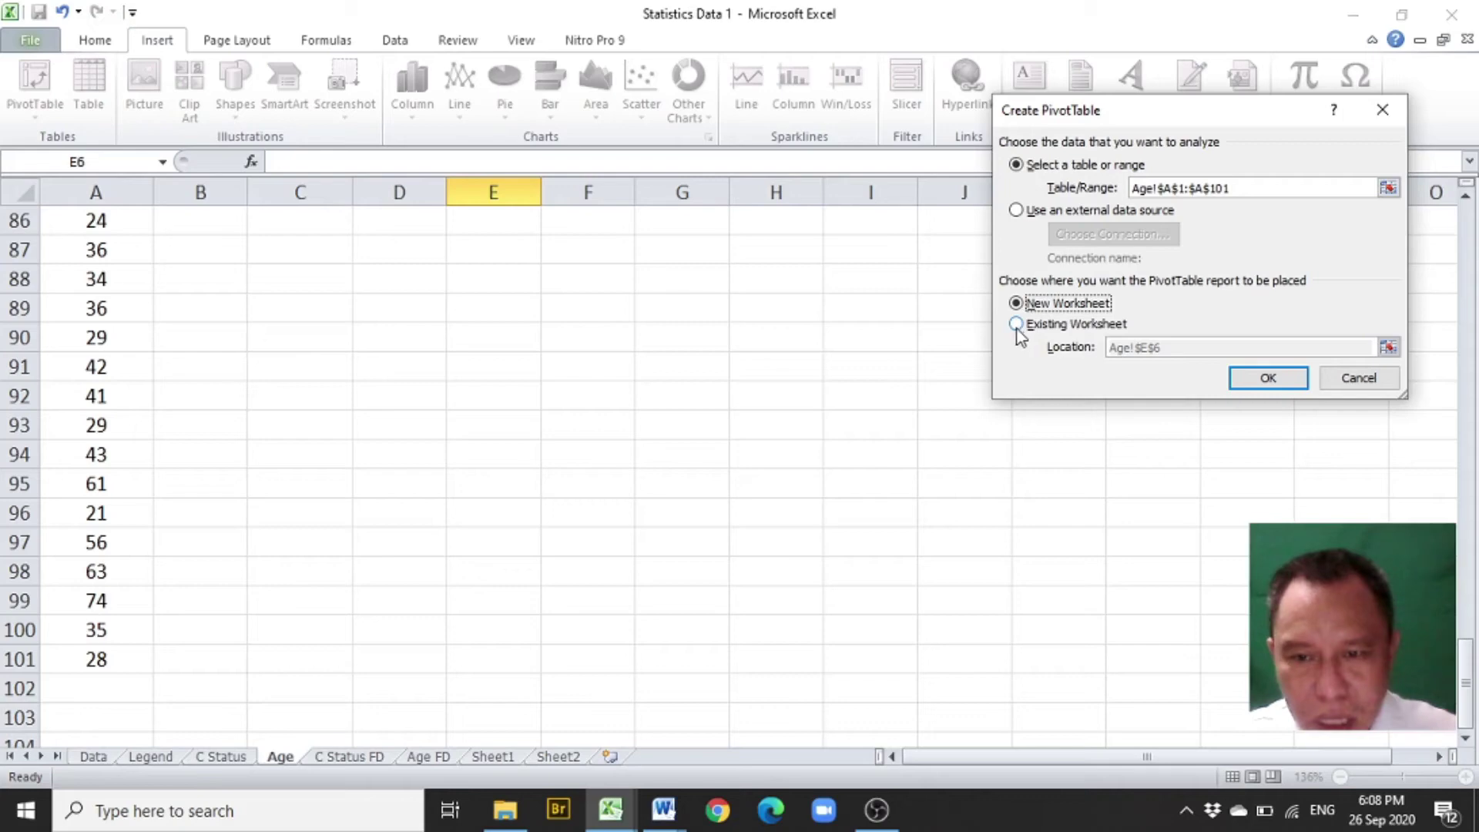
left_click(1016, 327)
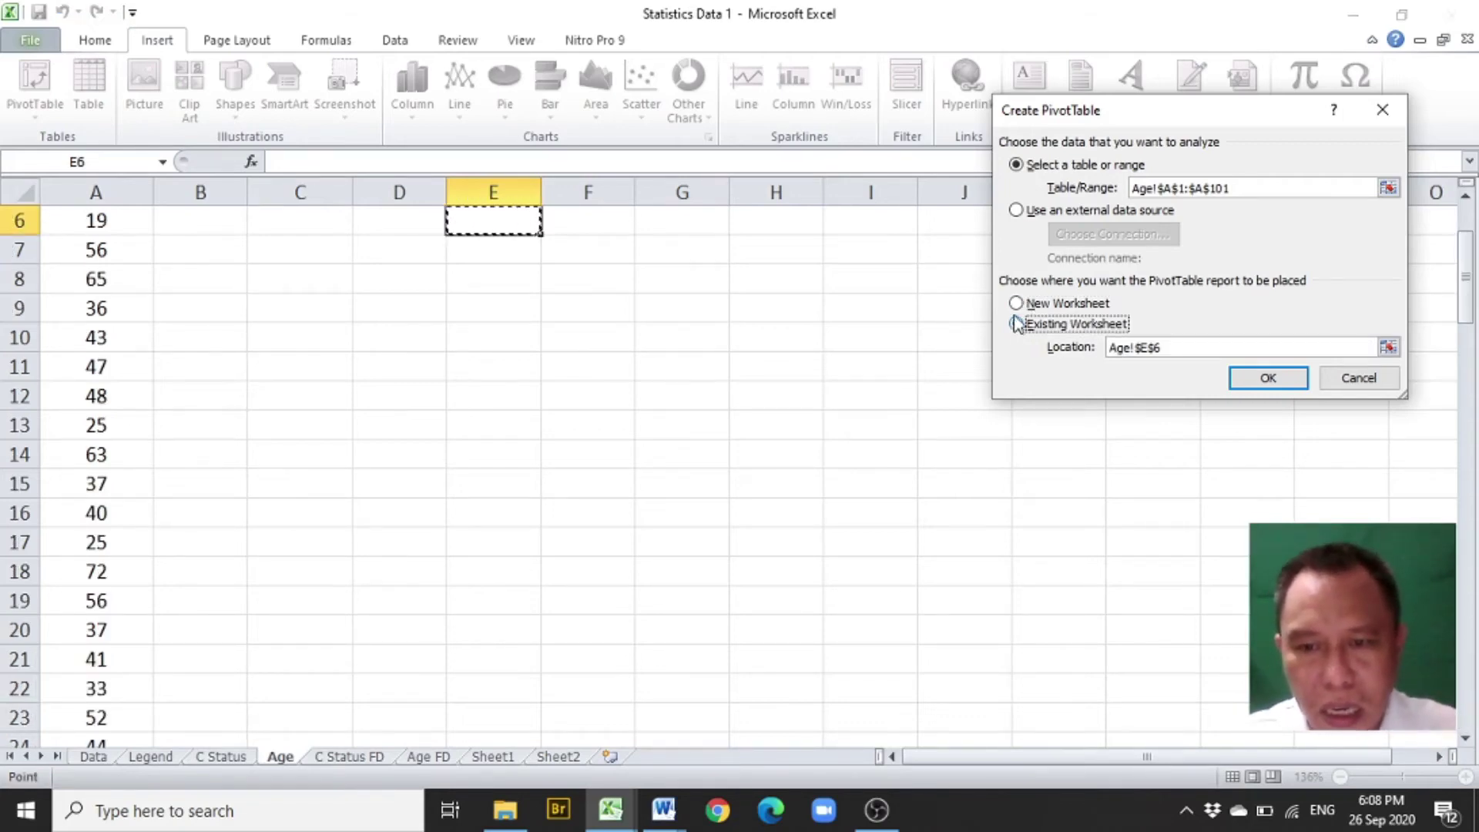
left_click(1017, 304)
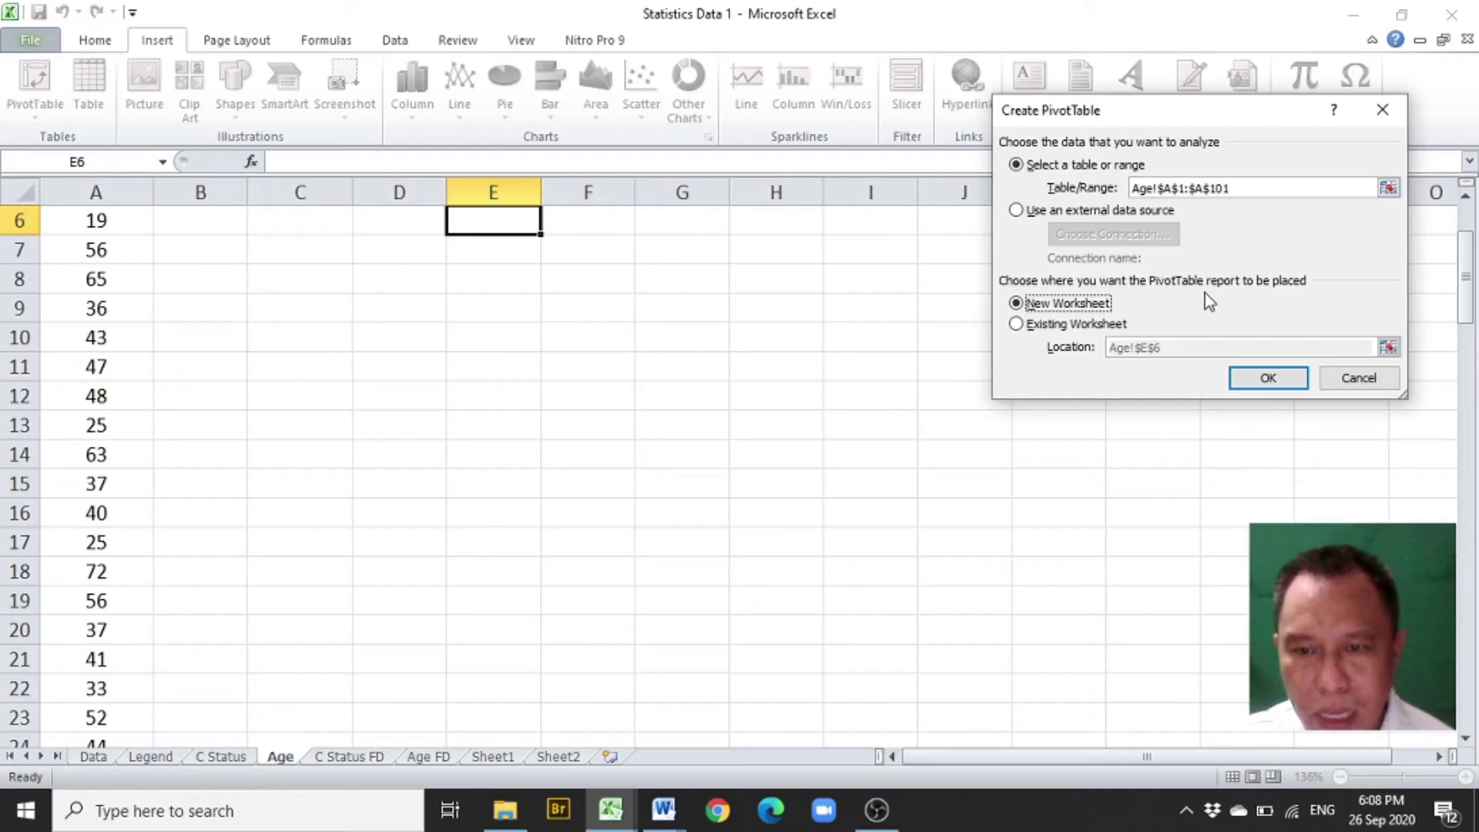
left_click(1016, 324)
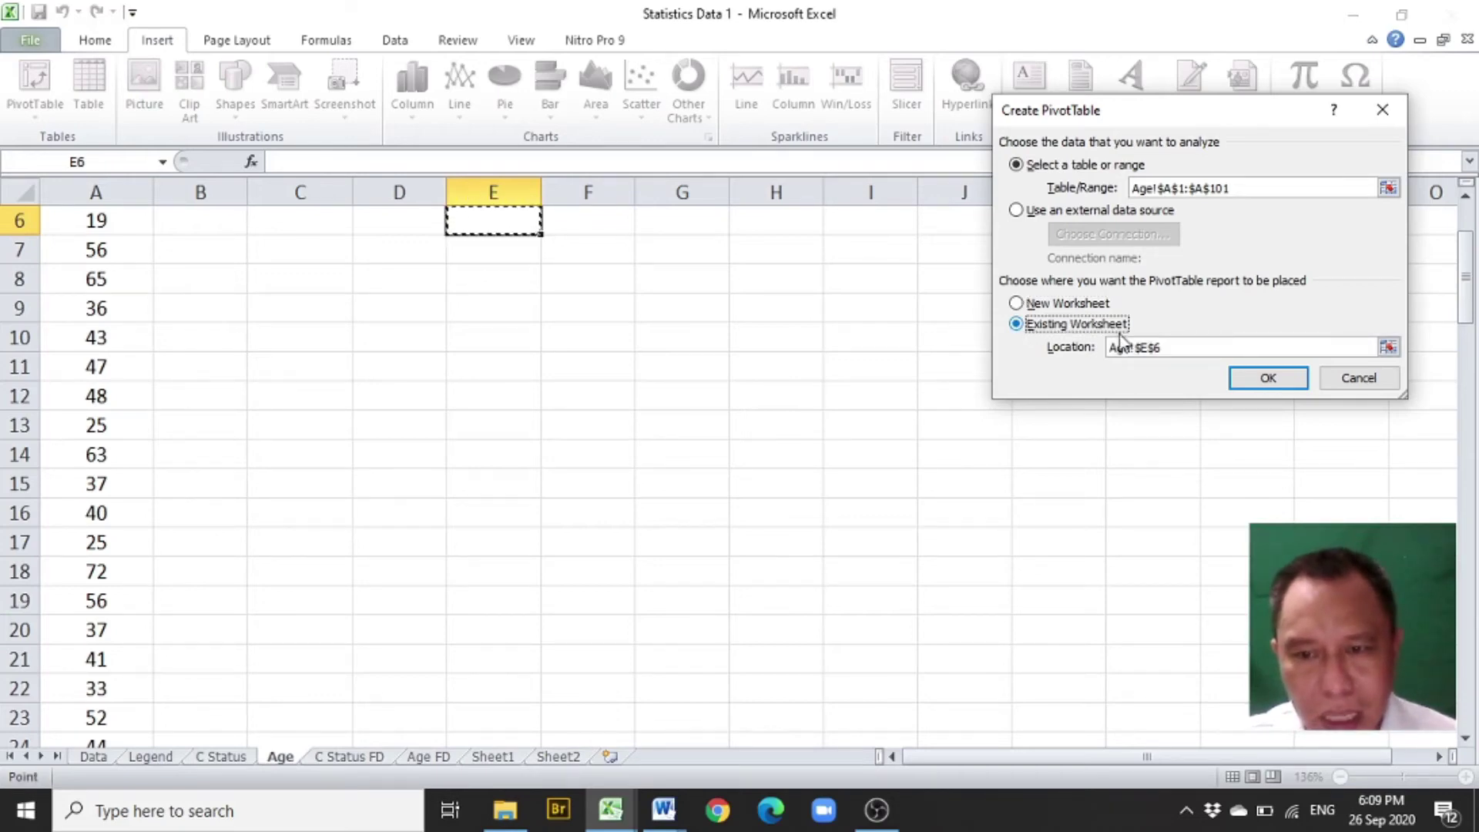
- Set the PivotTable location to cell F2 of the existing Age worksheet and create the PivotTable
left_click(1207, 348)
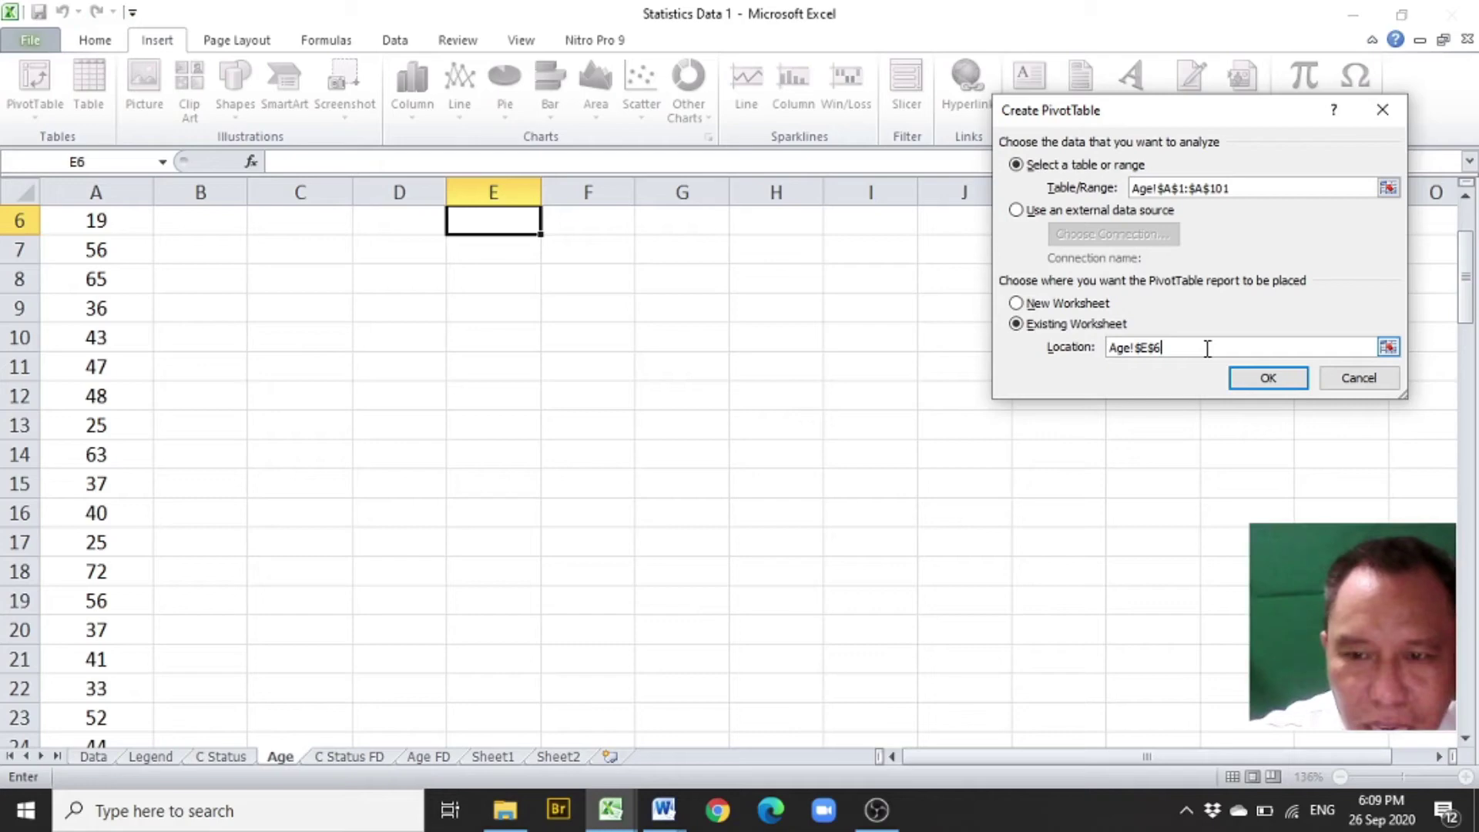
key("BackSpace")
key("BackSpace")
key("BackSpace")
key("BackSpace")
key("BackSpace")
key("BackSpace")
key("BackSpace")
key("BackSpace")
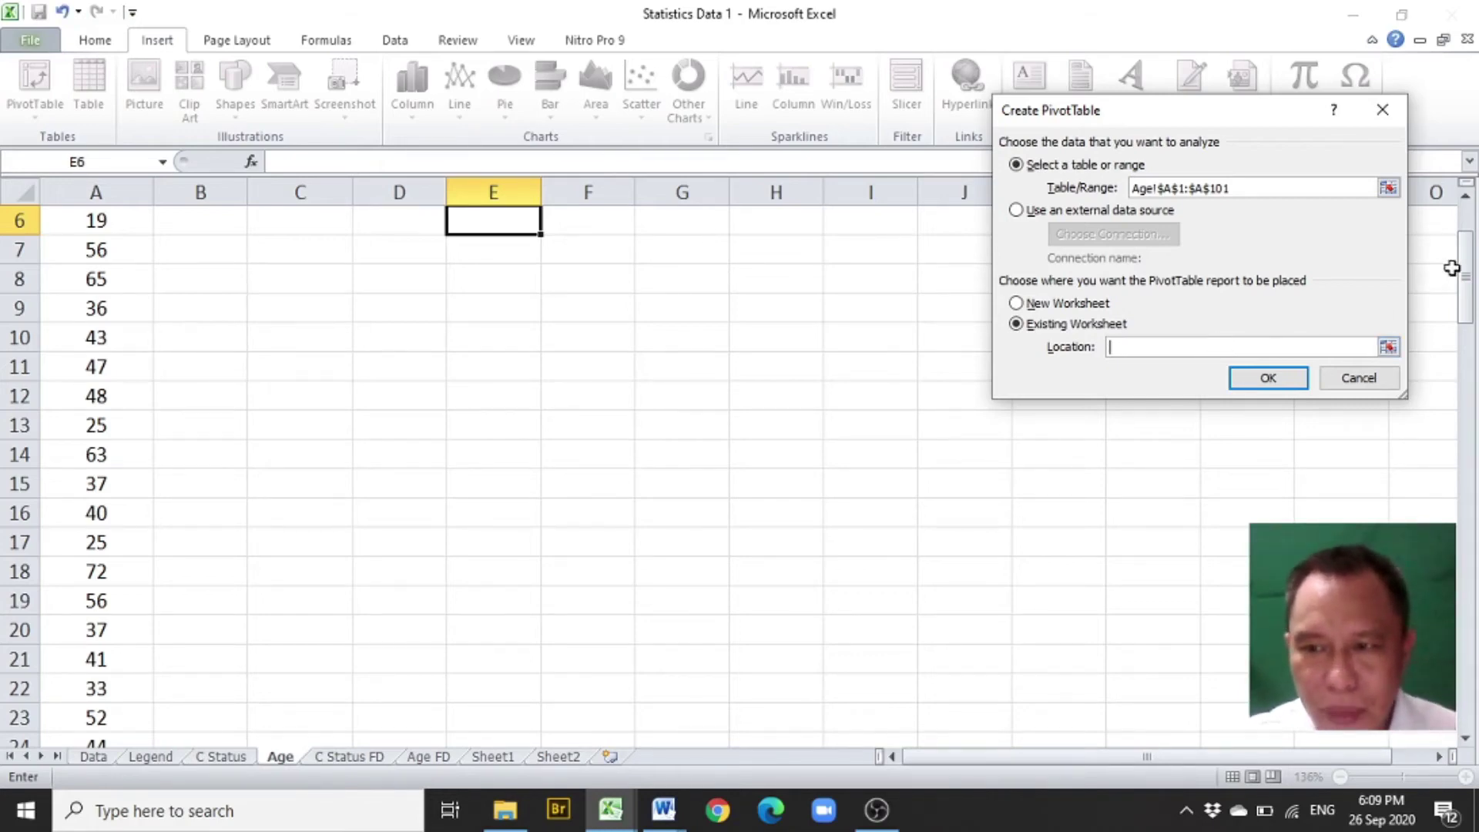
left_click_drag(1468, 279, 1467, 251)
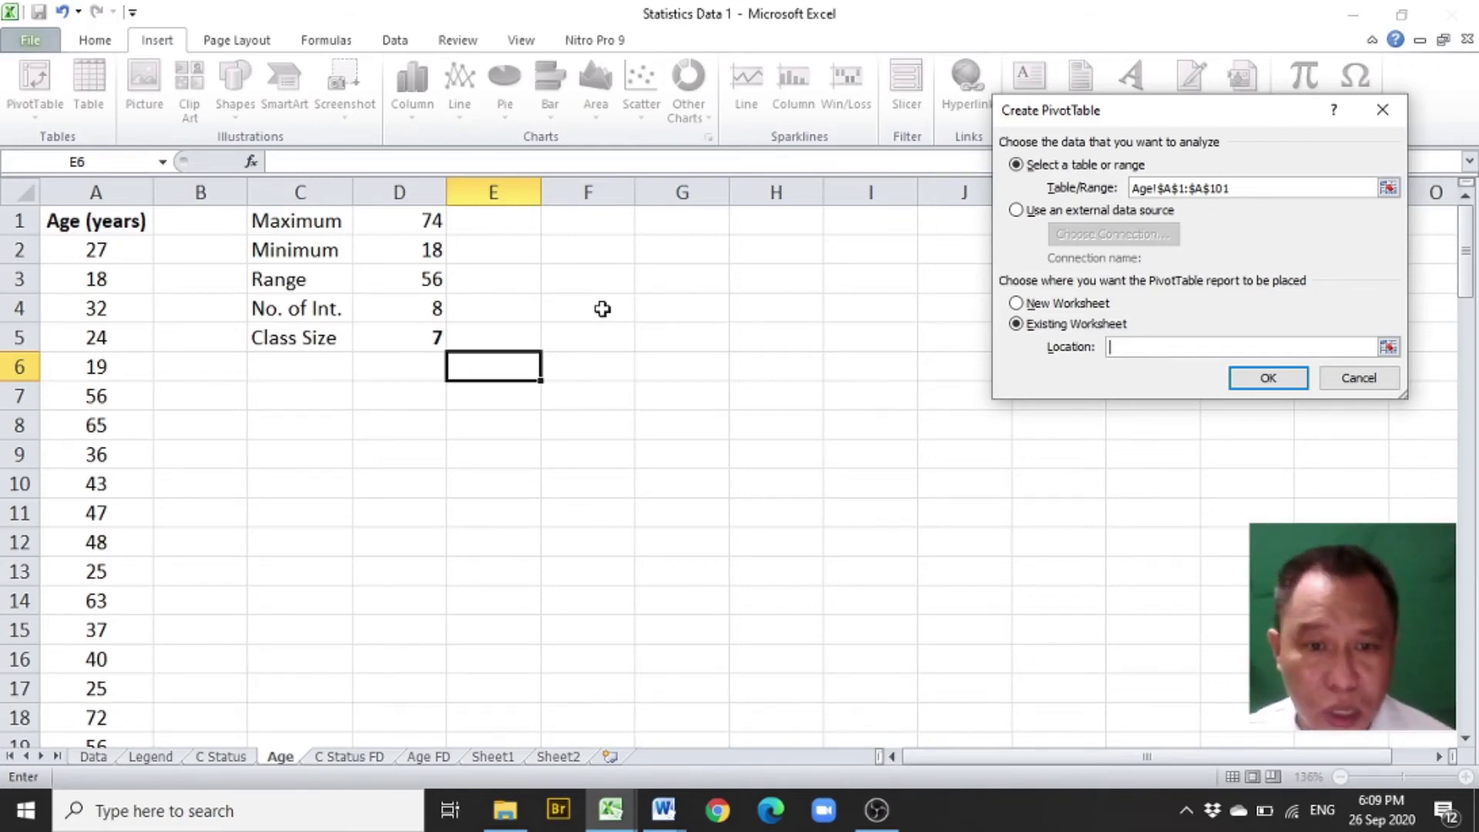
left_click(602, 250)
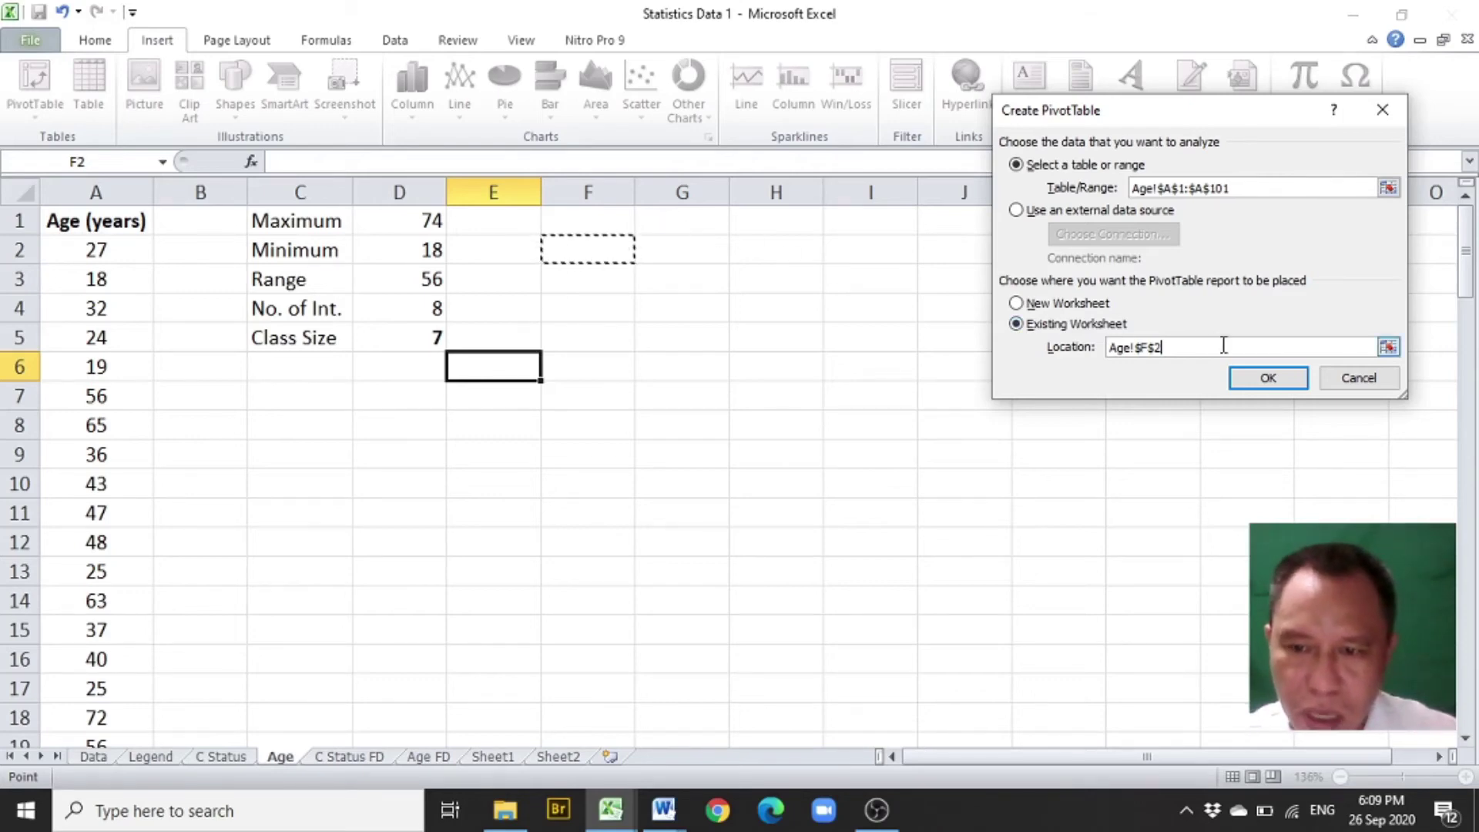
left_click(1269, 378)
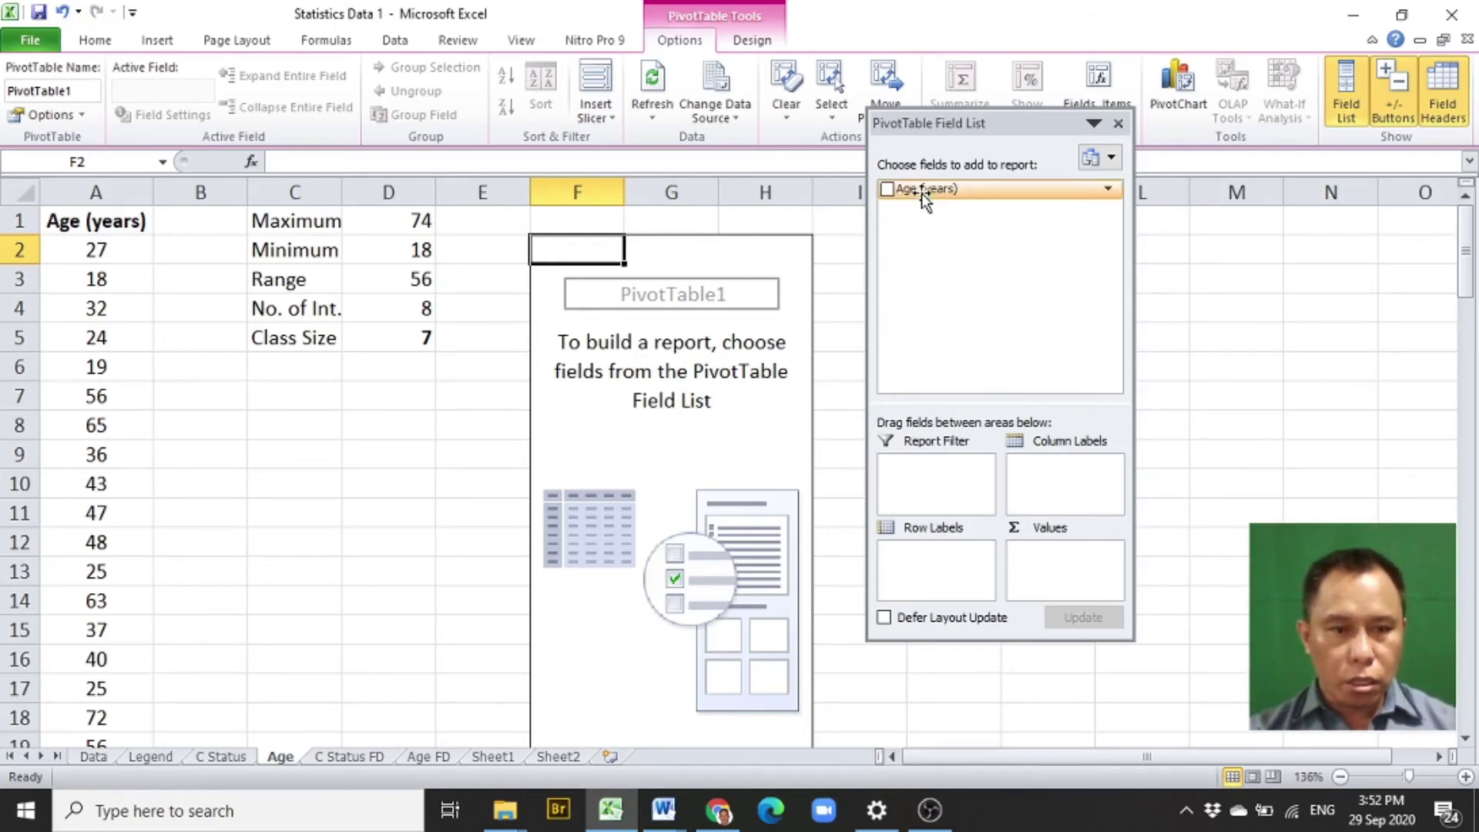
- Add Age (years) to both the row labels and values of the PivotTable, and summarize the values by Count
left_click_drag(922, 193, 916, 553)
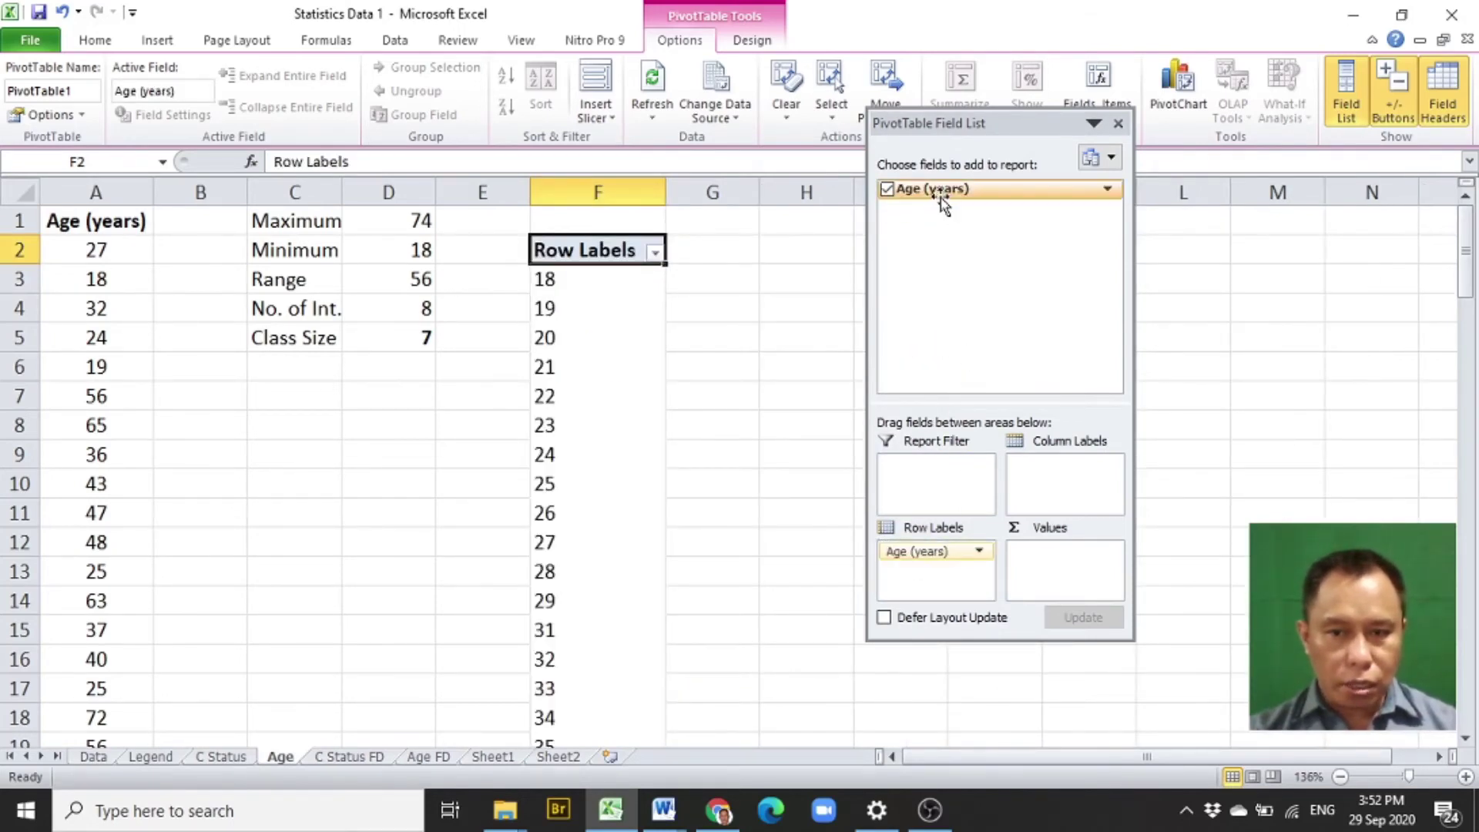
left_click_drag(940, 194, 1048, 543)
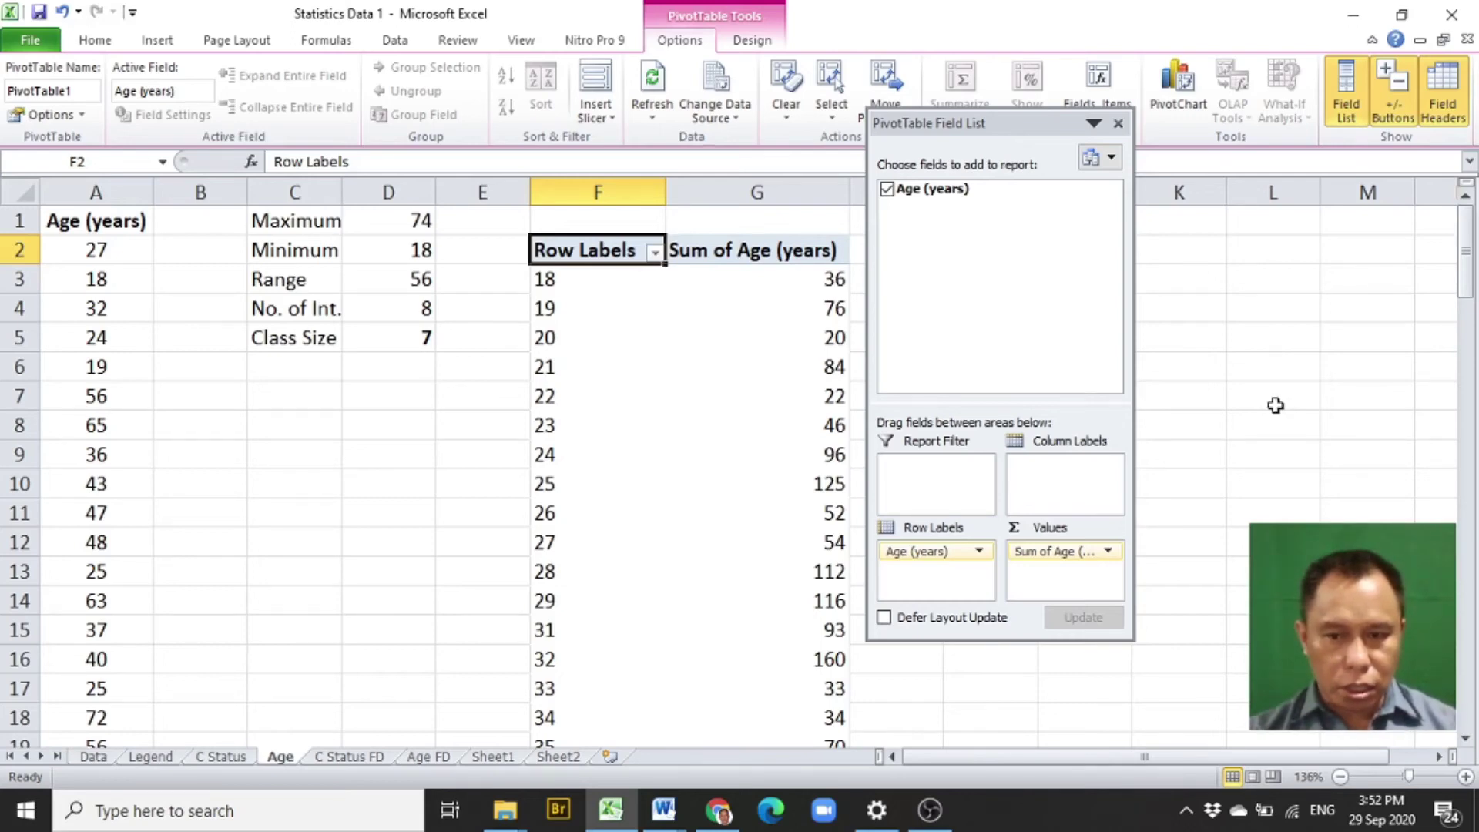
left_click(1110, 553)
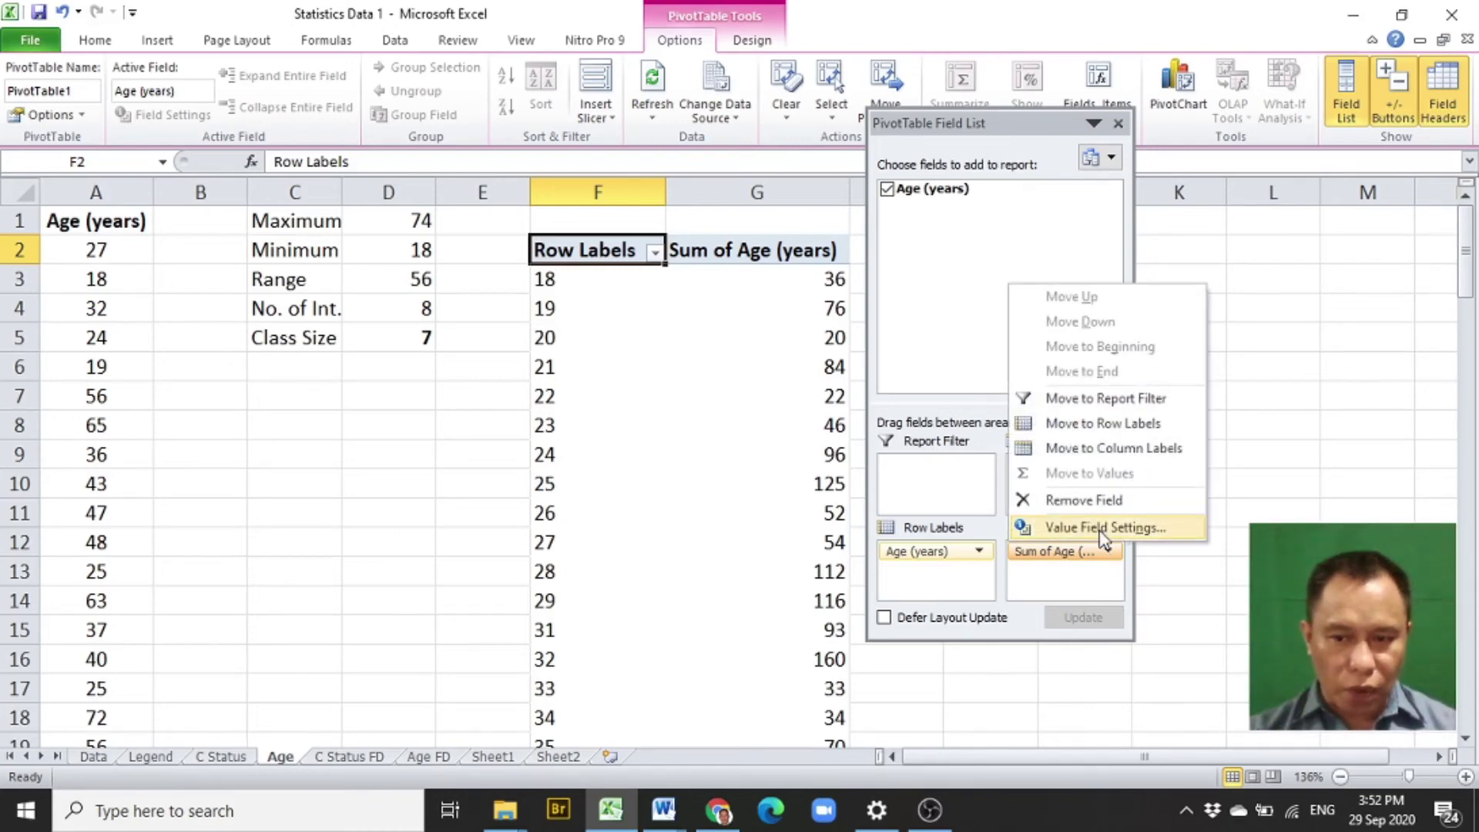
left_click(1102, 529)
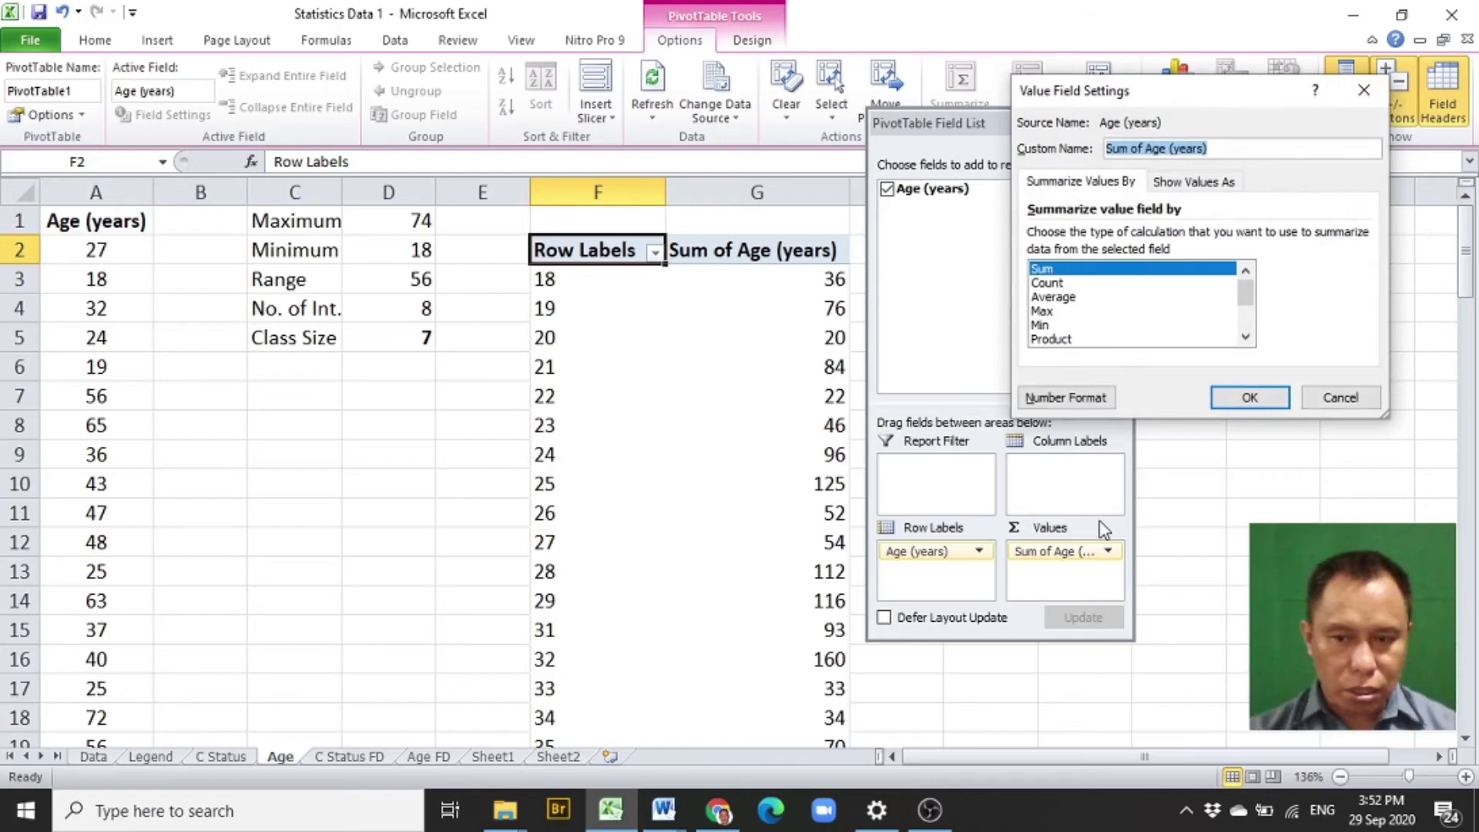
left_click(1048, 283)
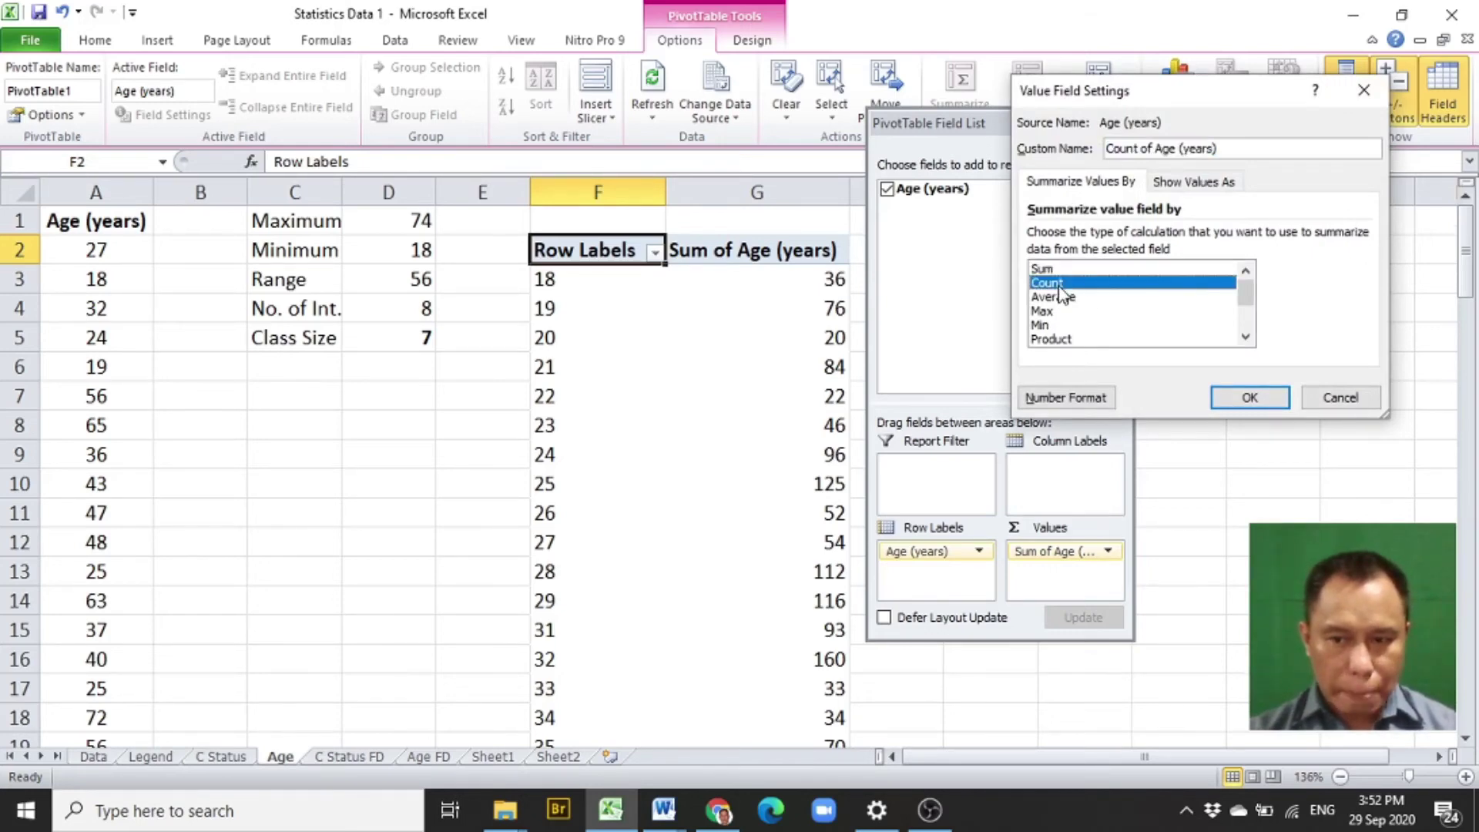
left_click(1248, 397)
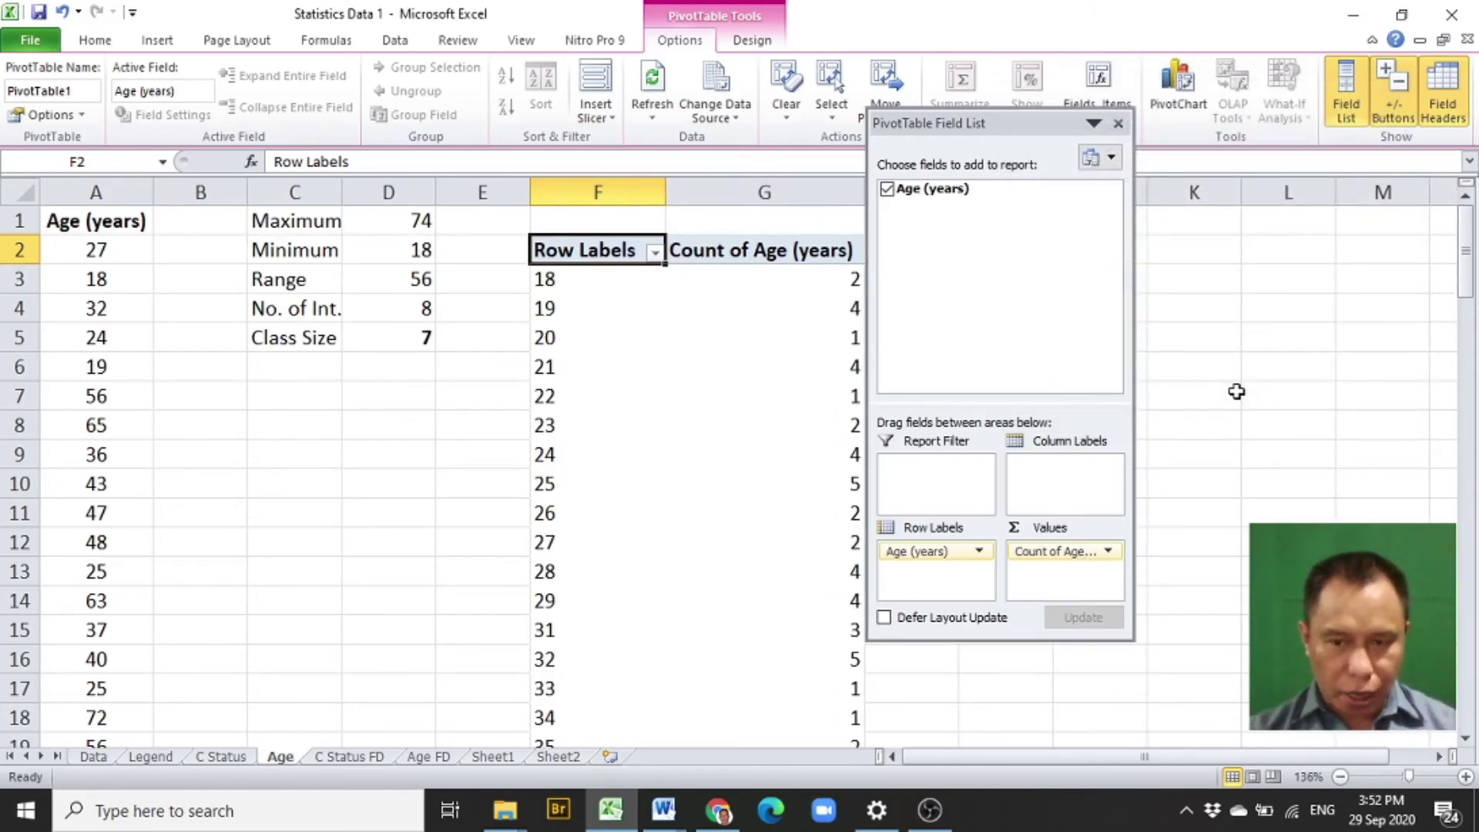
- Group the PivotTable's age row labels from 18 to 74 in intervals of 7
left_click(555, 456)
right_click(562, 460)
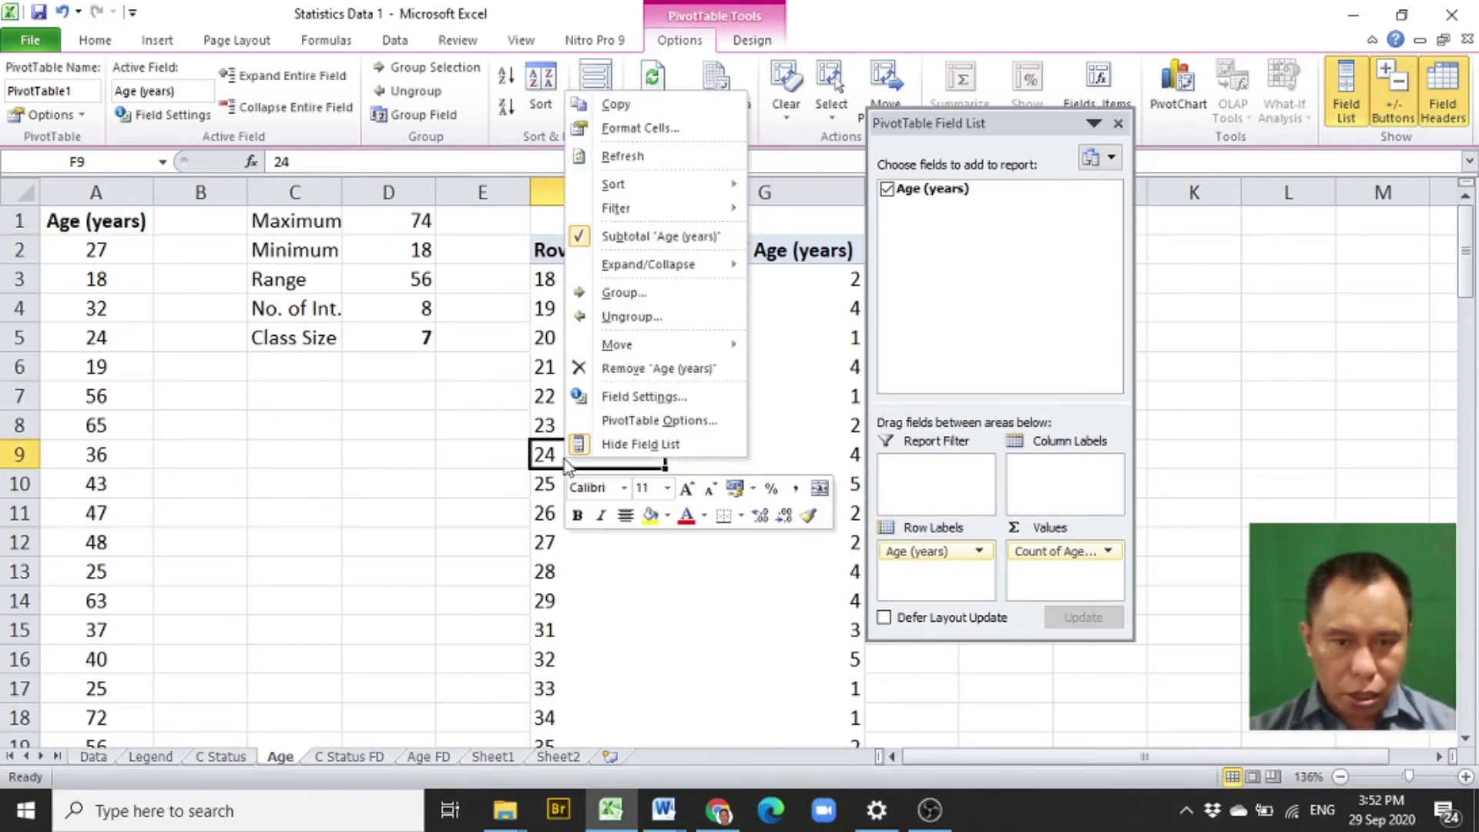
left_click(627, 293)
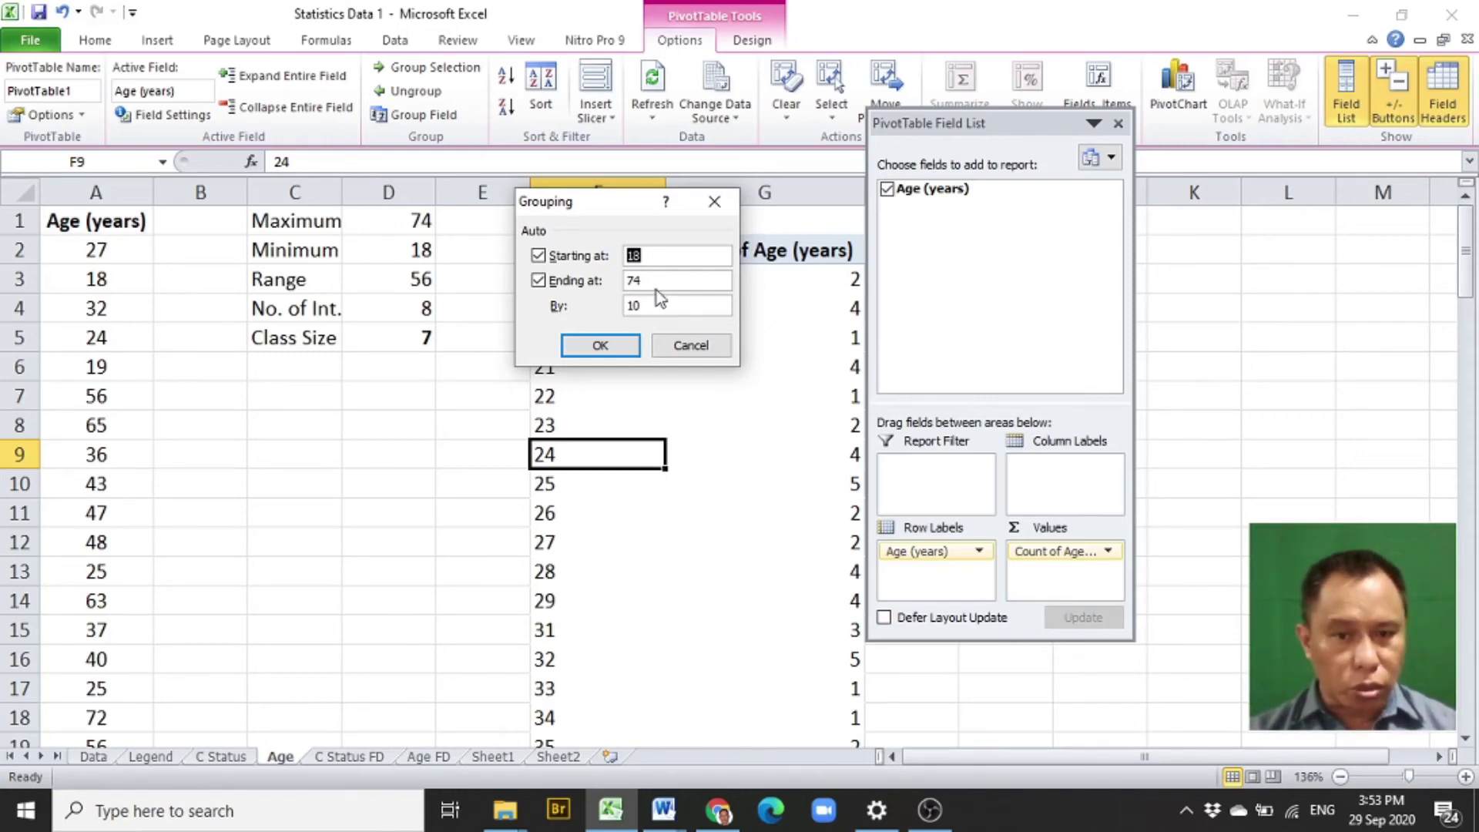
left_click(657, 257)
left_click(662, 281)
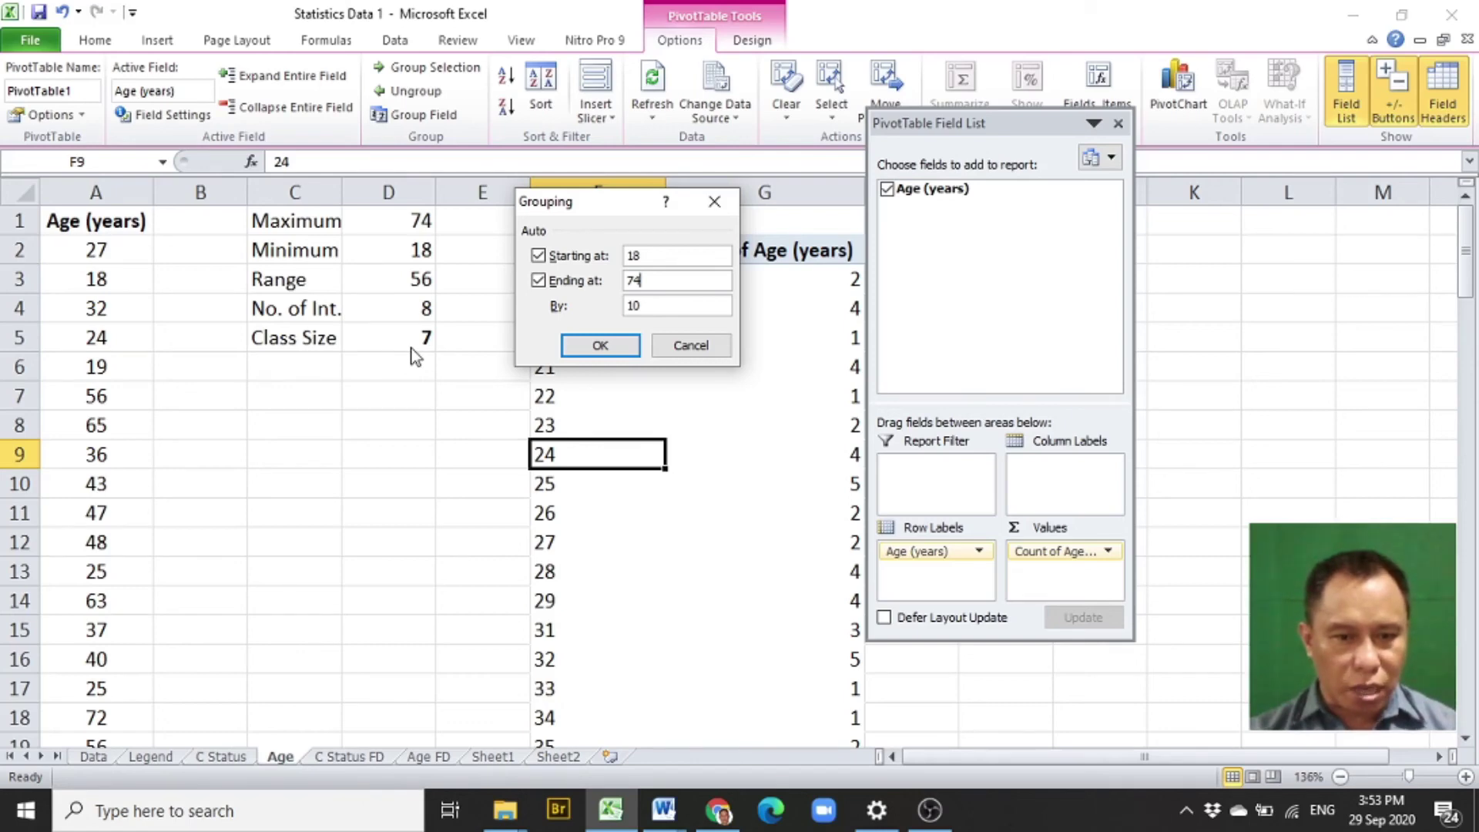
double_click(647, 309)
type("1")
key("BackSpace")
type("7")
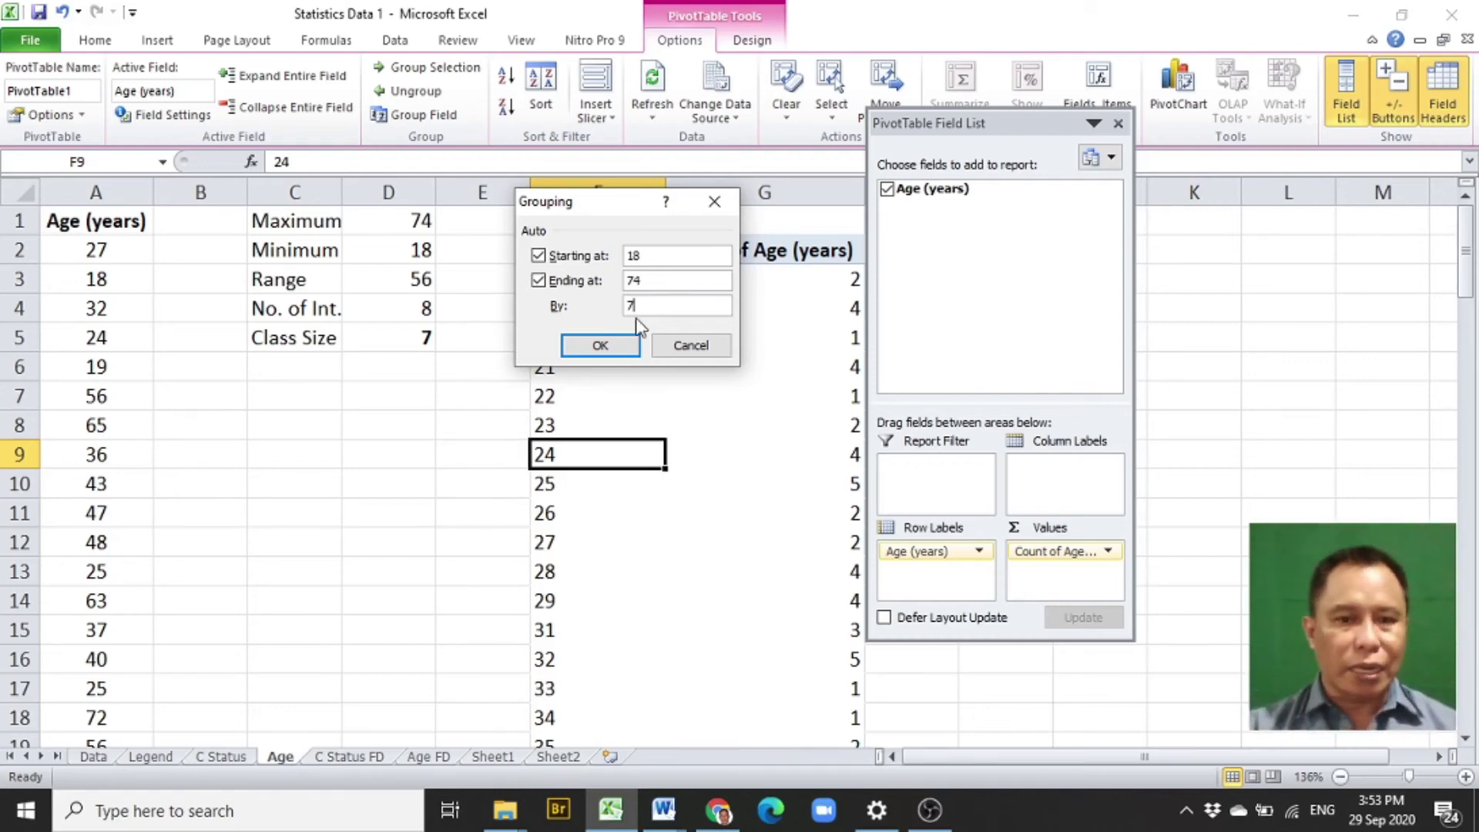
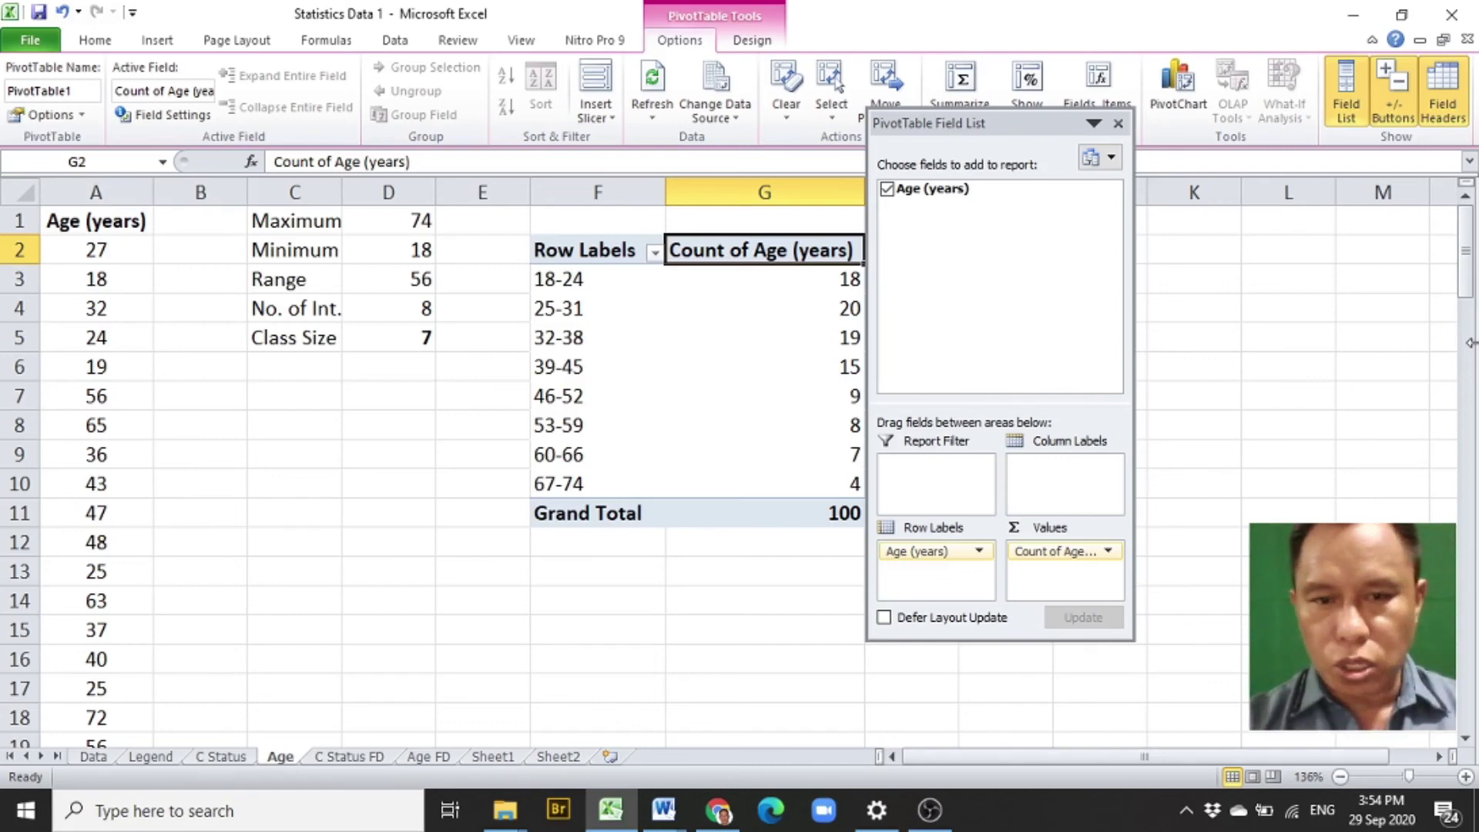
- Rename the PivotTable's count column header in G2 to Frequency
type("Fr")
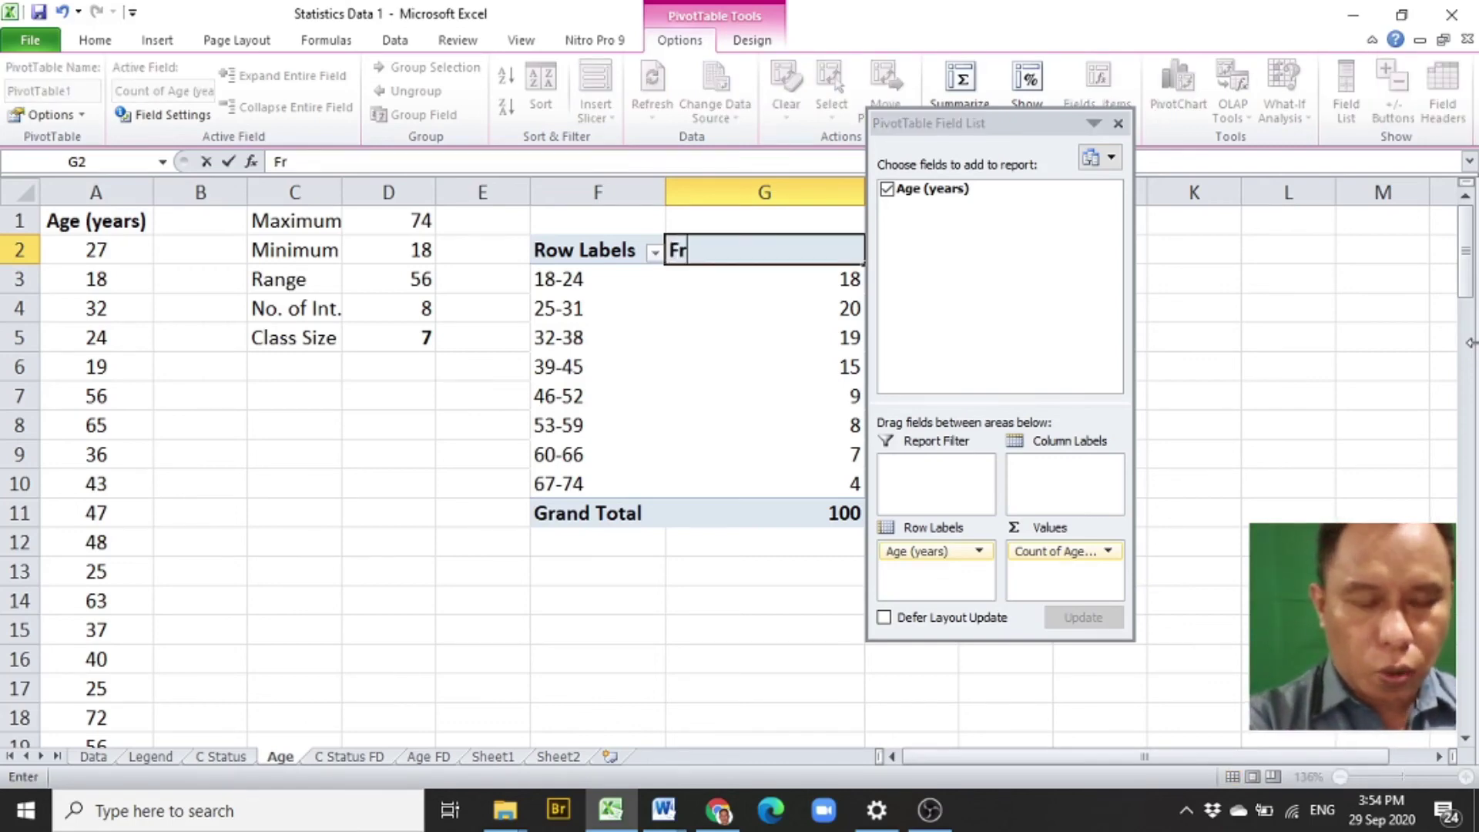
type("equency")
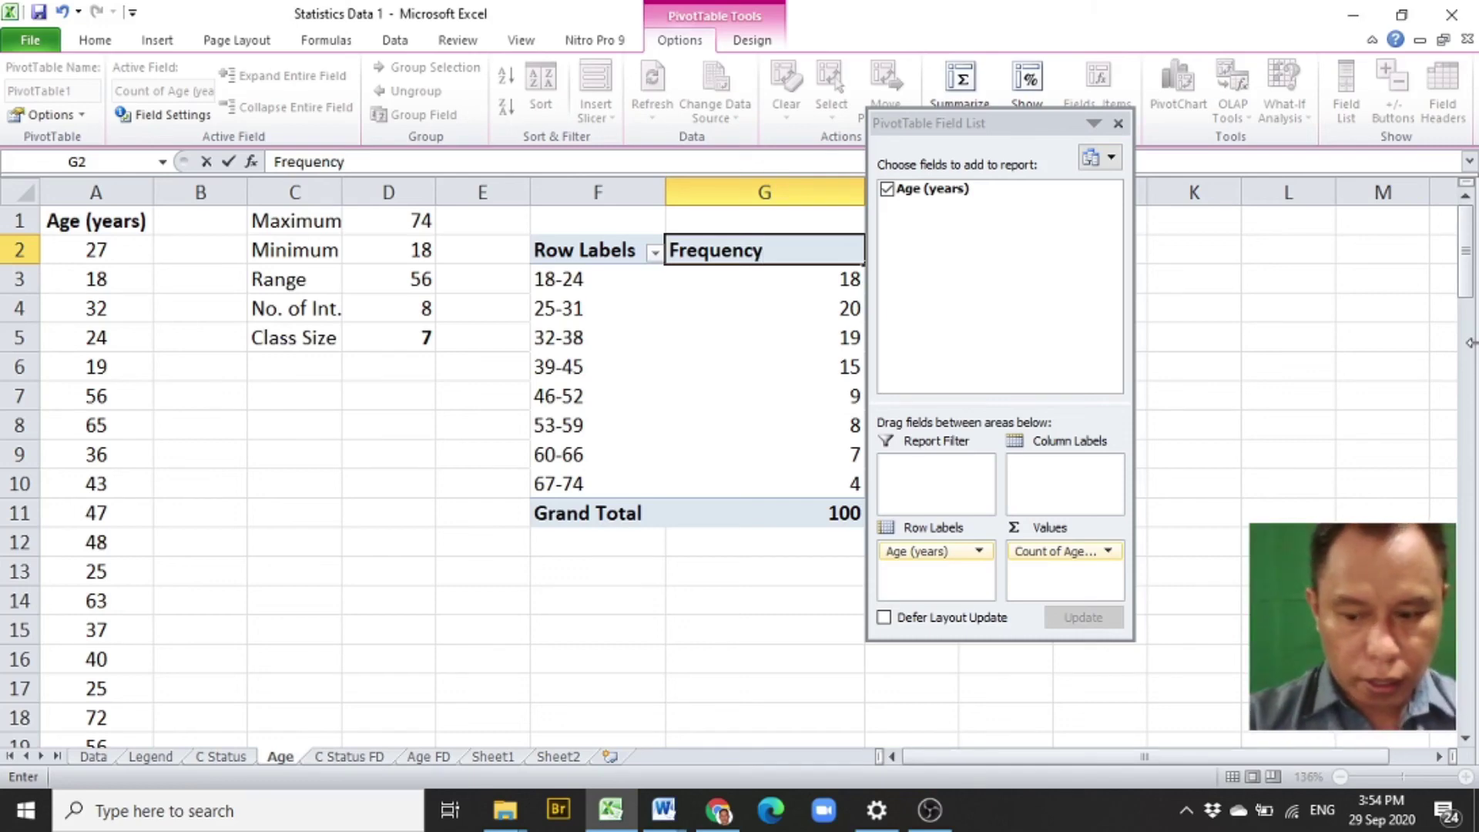
key("Return")
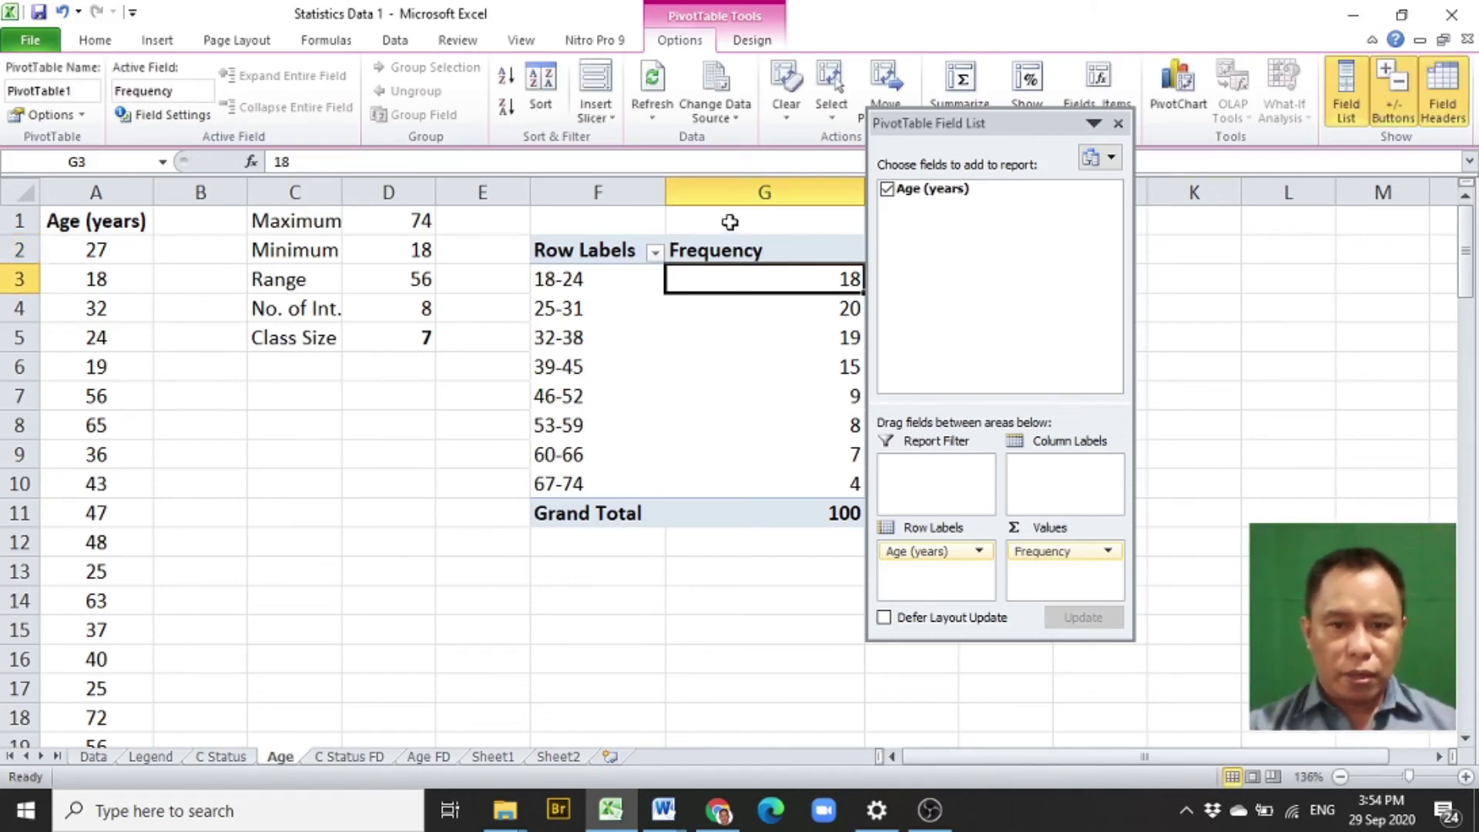
- Merge and center cells F1:G1 above the PivotTable and enter the title "Age of the Respondents"
left_click_drag(622, 220, 677, 218)
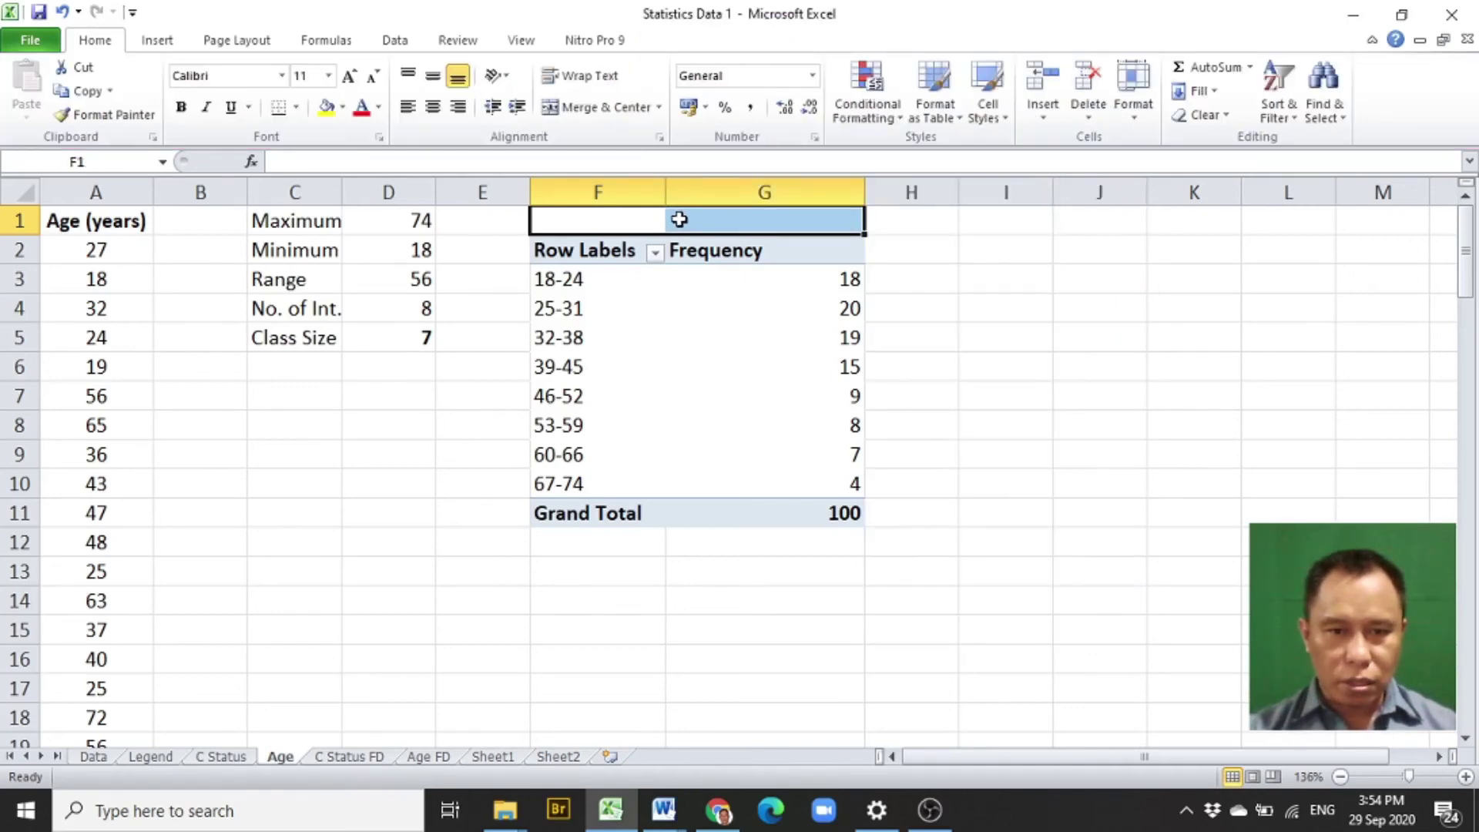
left_click(599, 107)
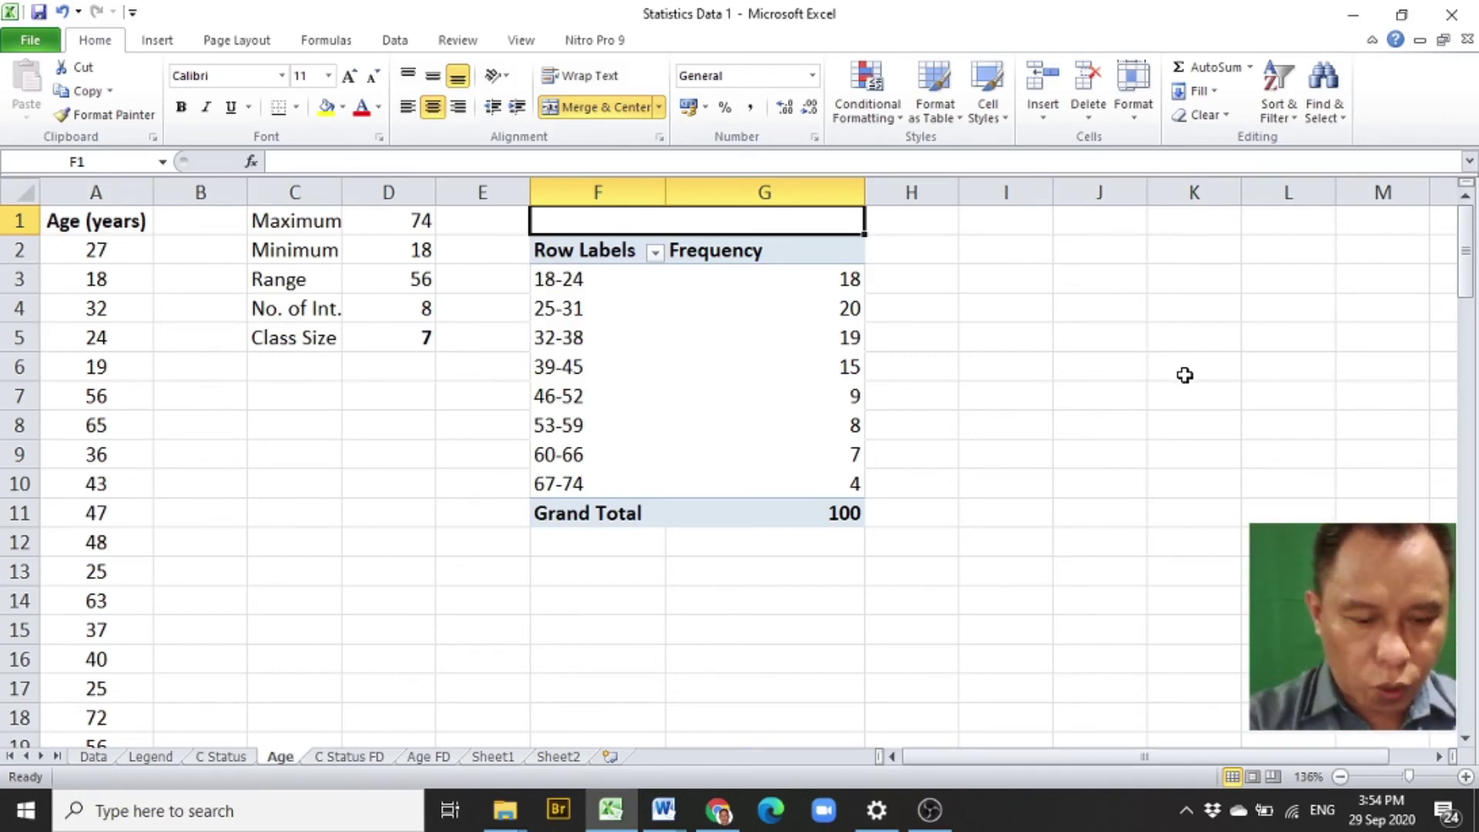
type("A")
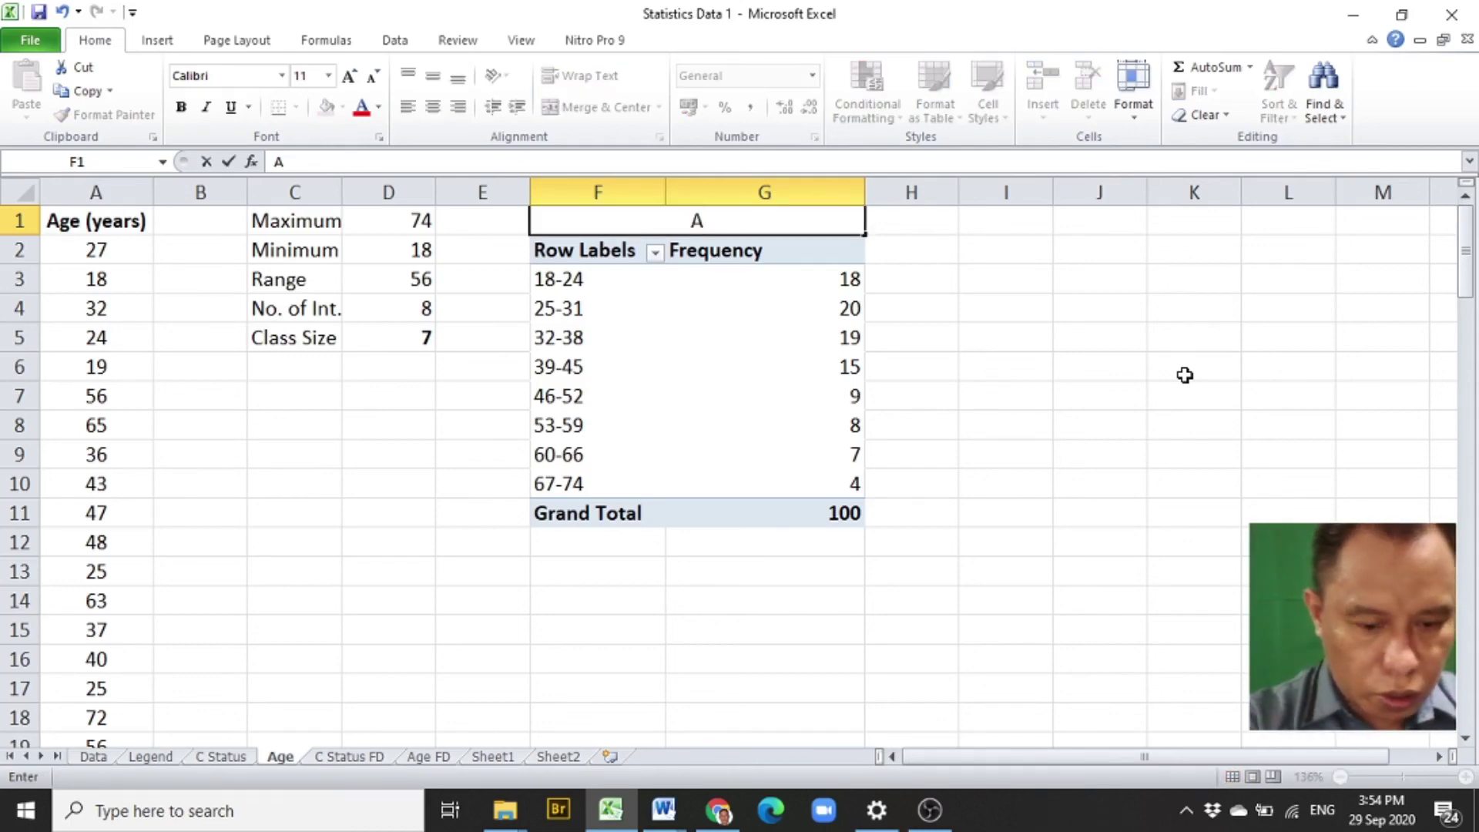
type("ge of the ")
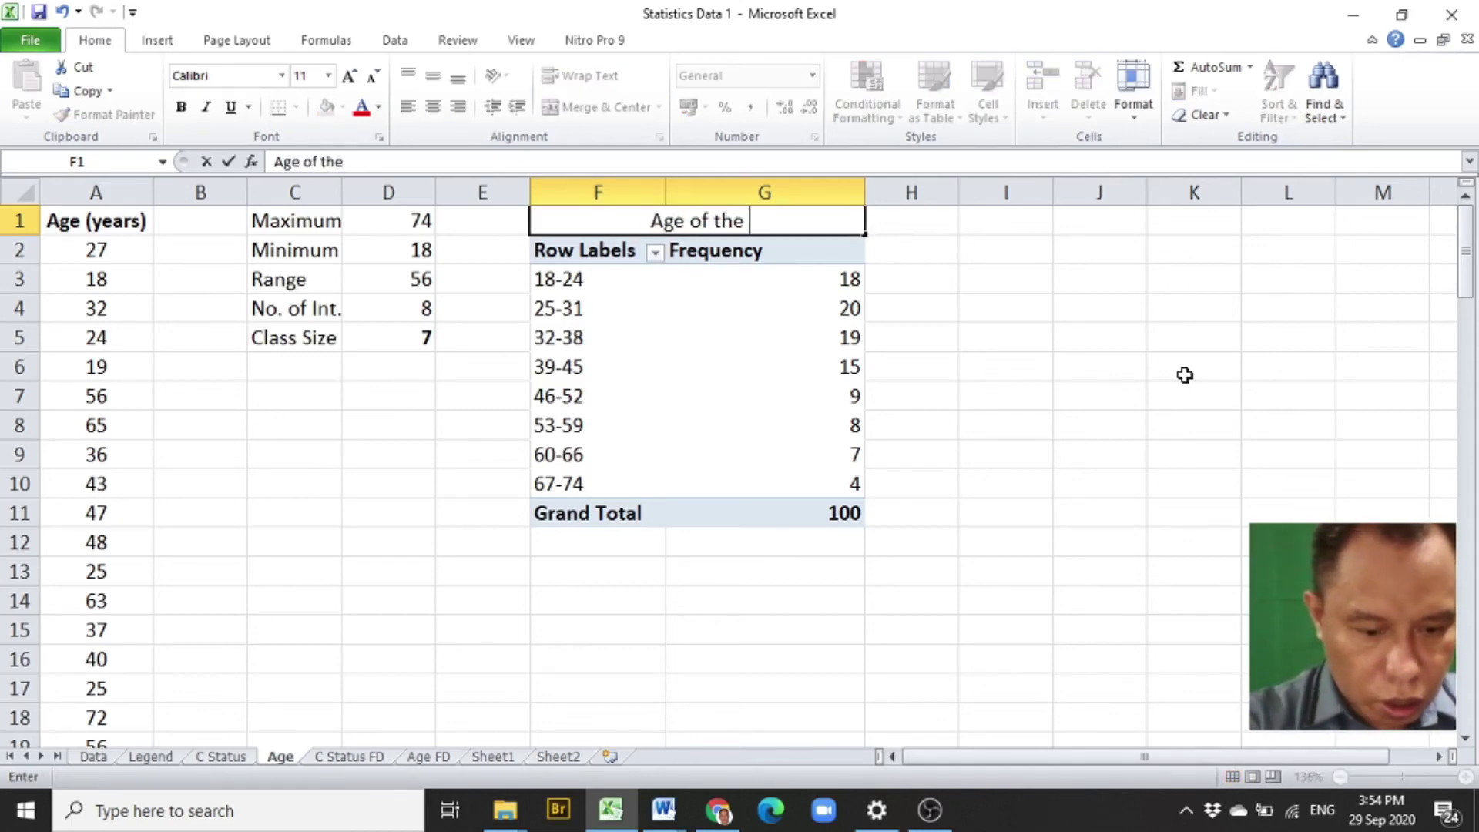
type("Respondents")
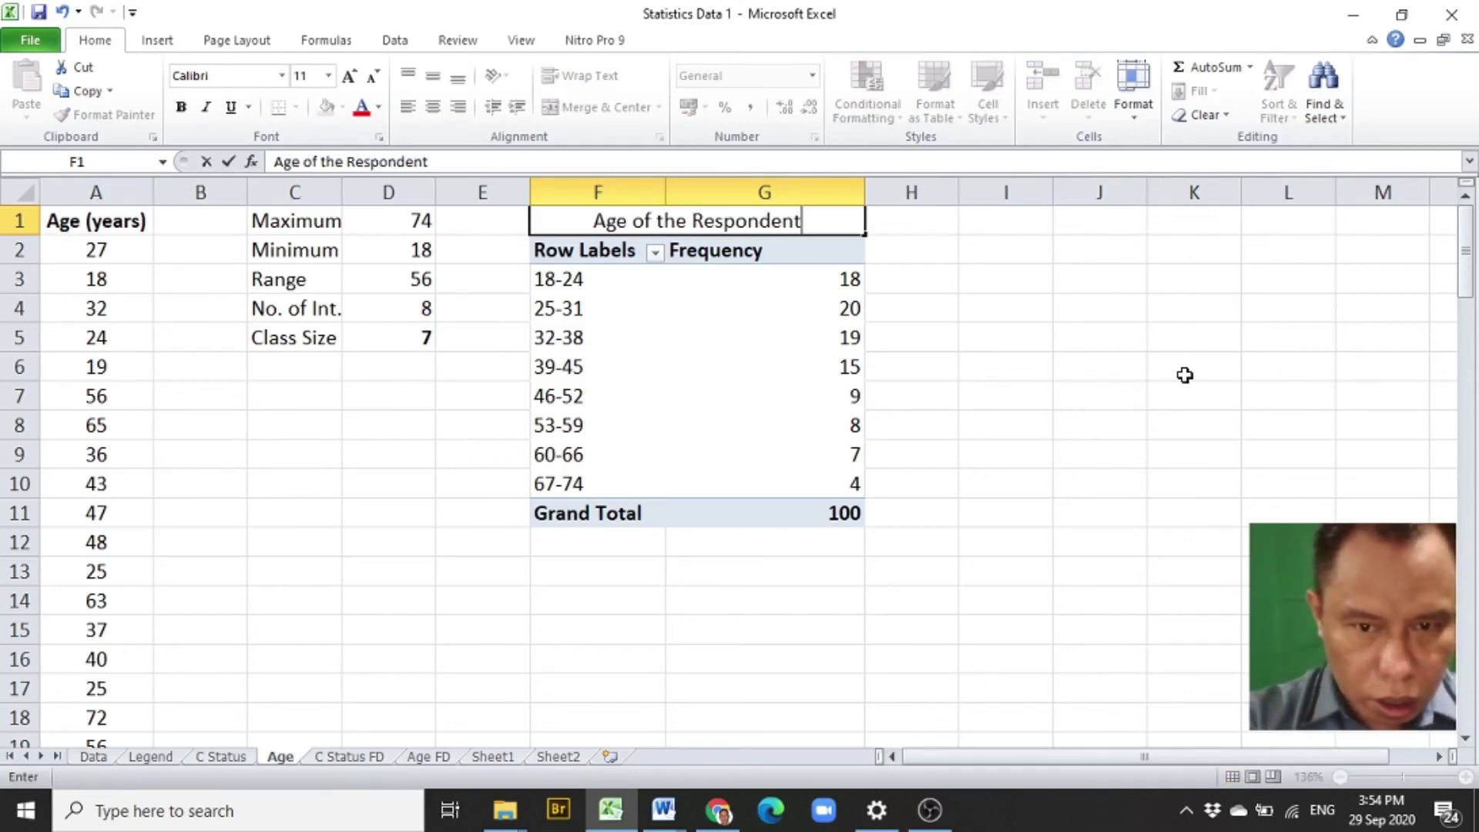
left_click(1079, 373)
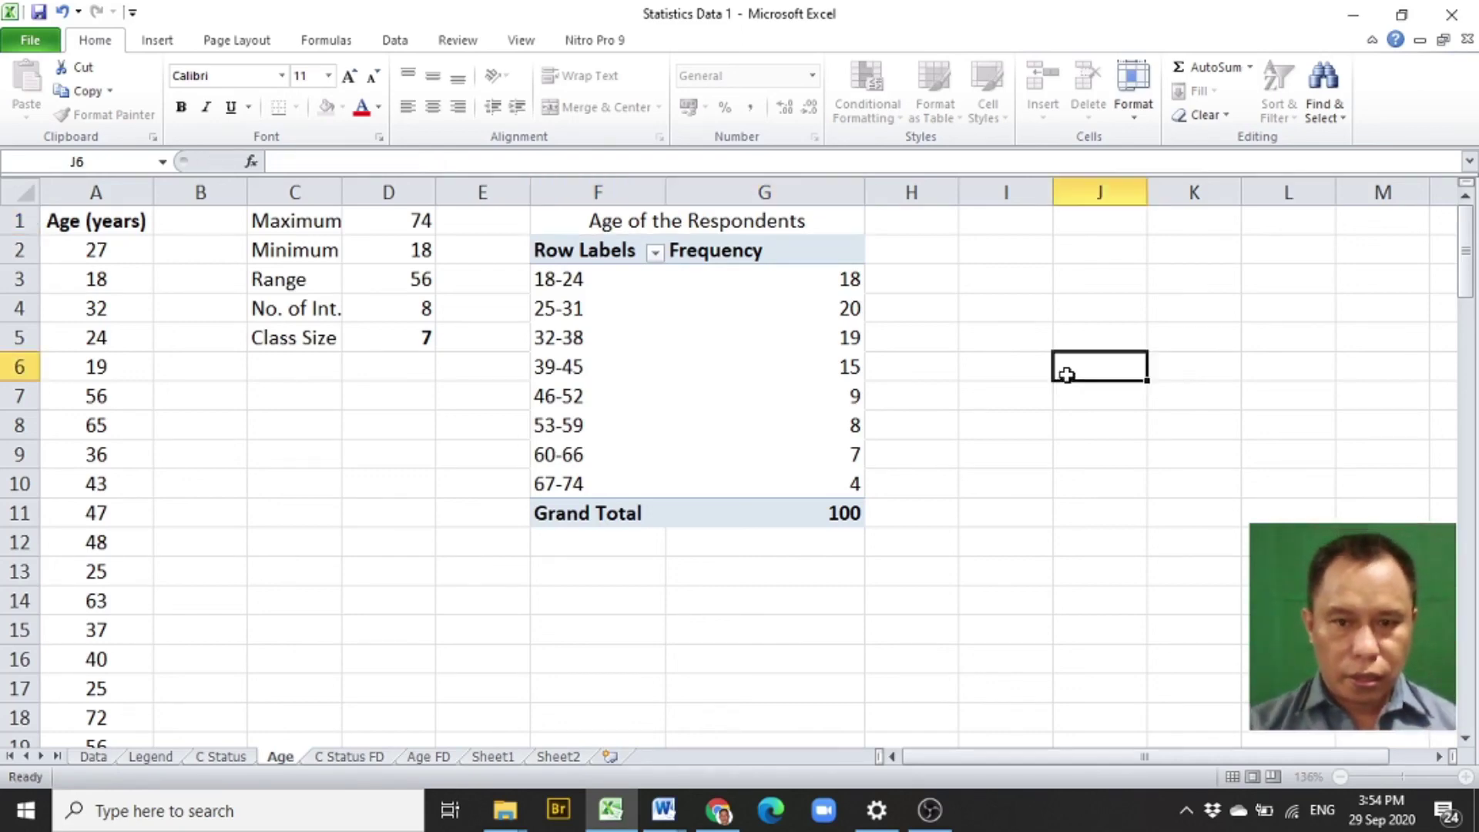
- Center the contents of column G and autofit its width to the Frequency data
left_click(815, 195)
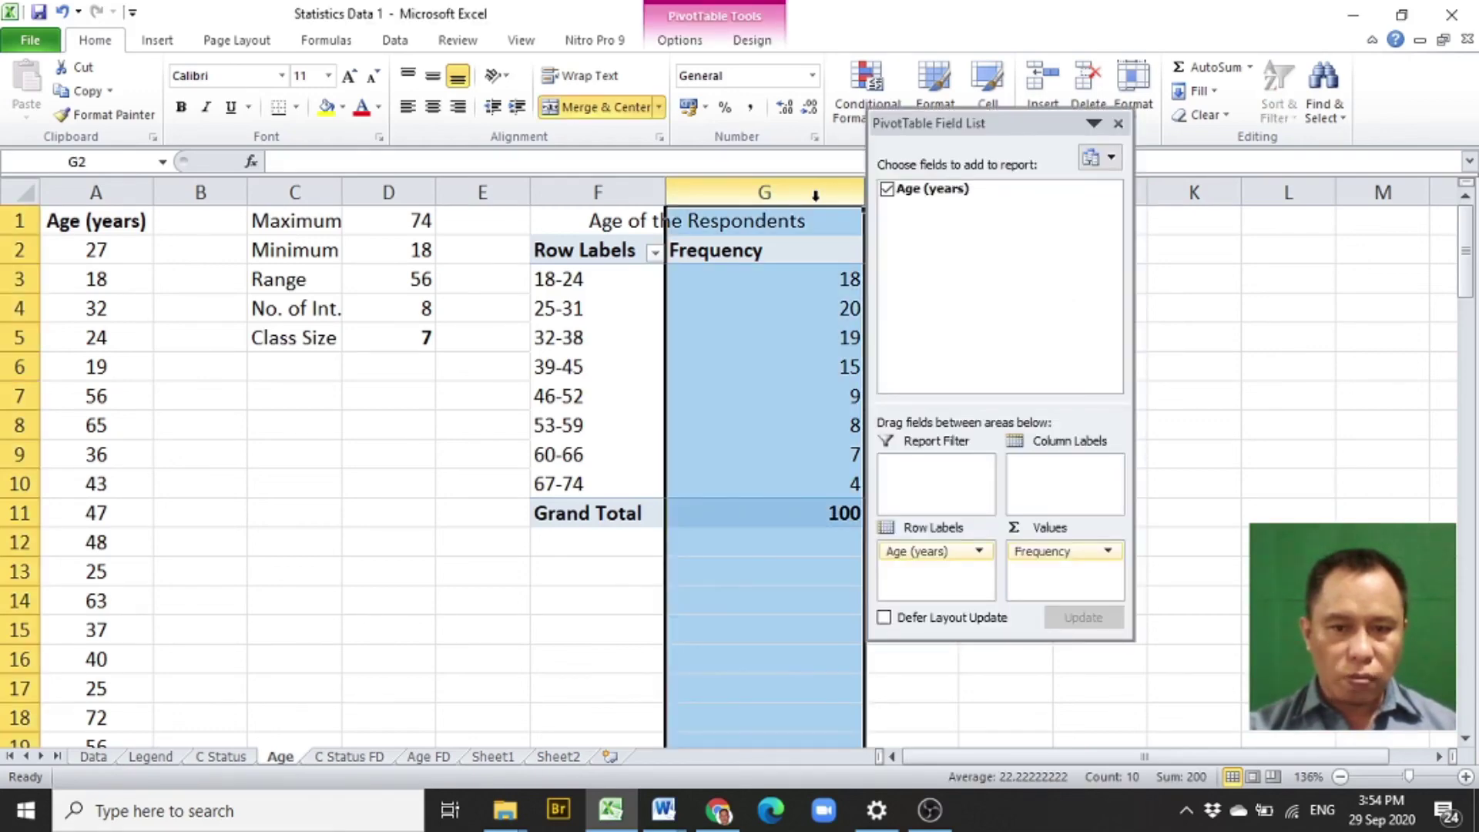
left_click(431, 108)
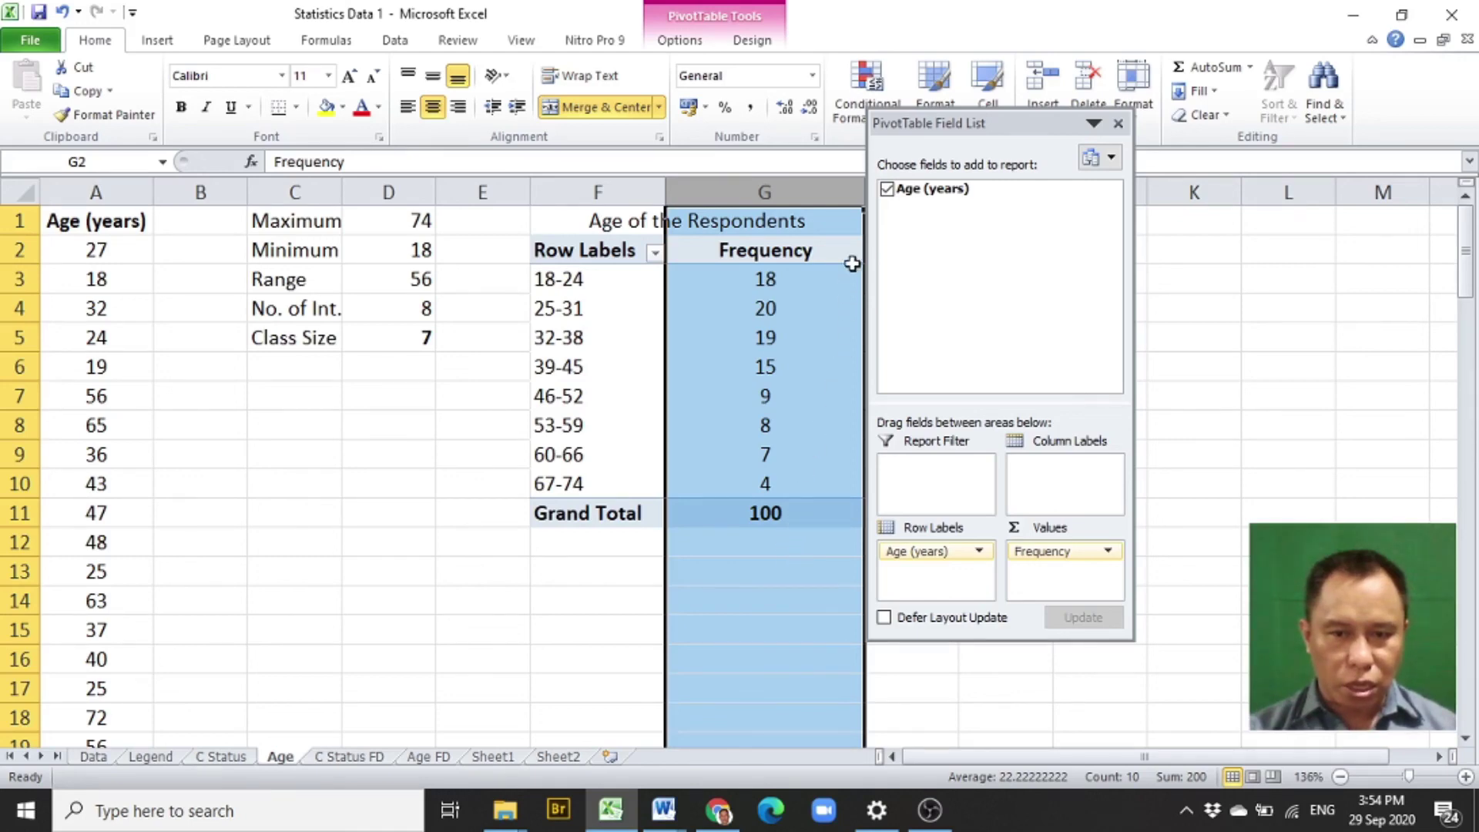
left_click_drag(915, 122, 984, 127)
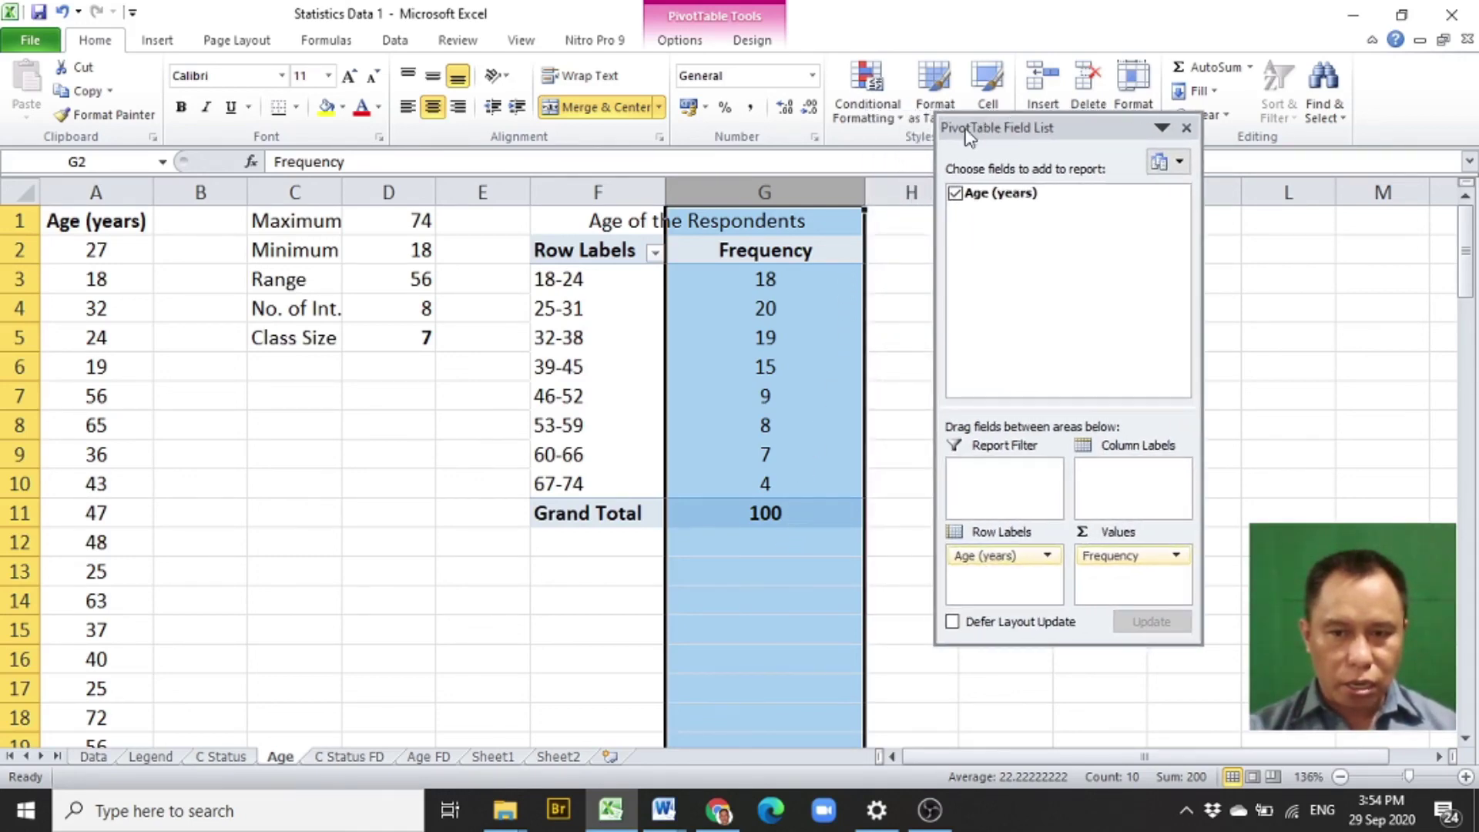
double_click(868, 191)
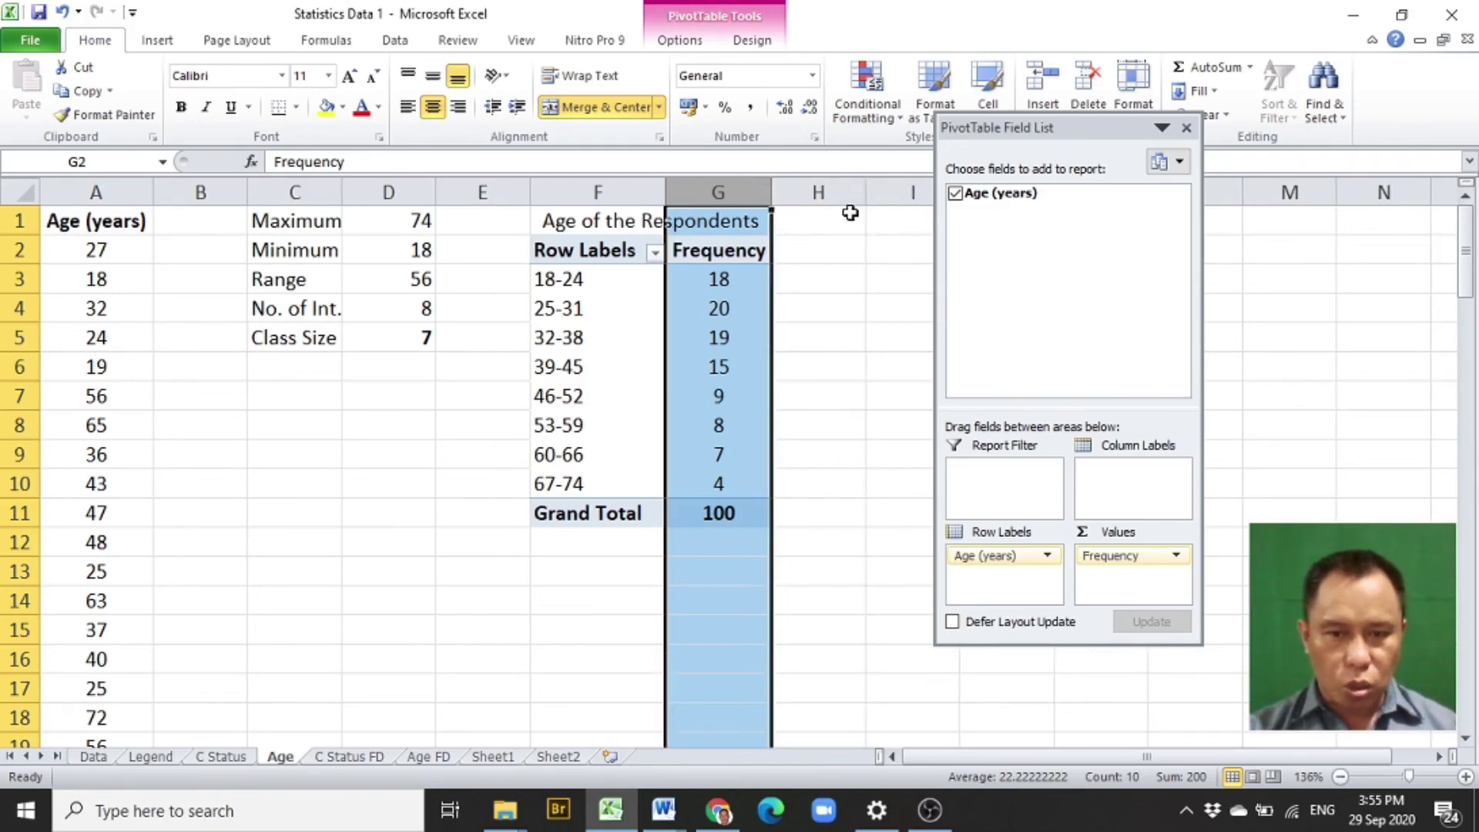
left_click(801, 305)
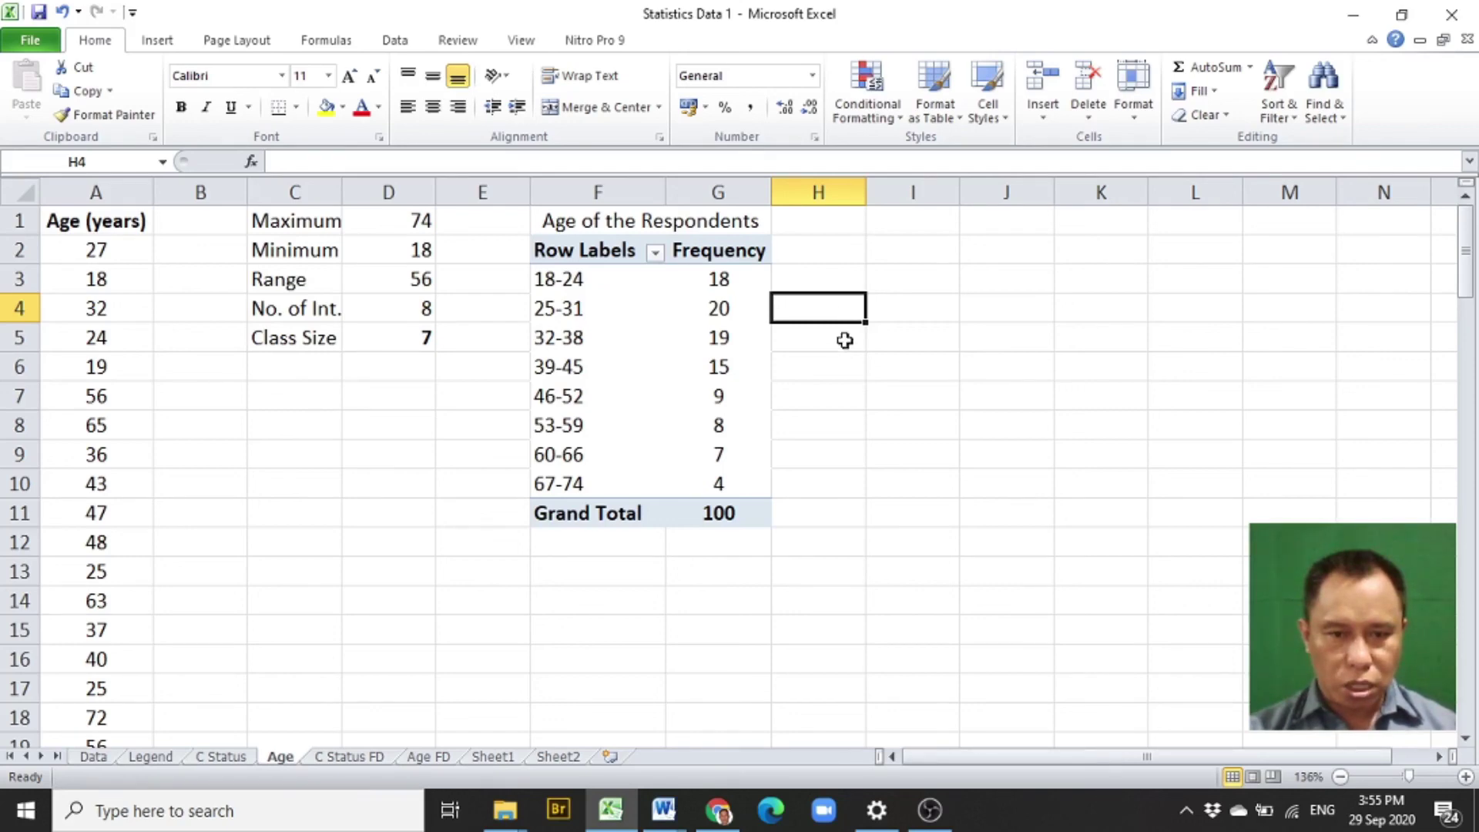